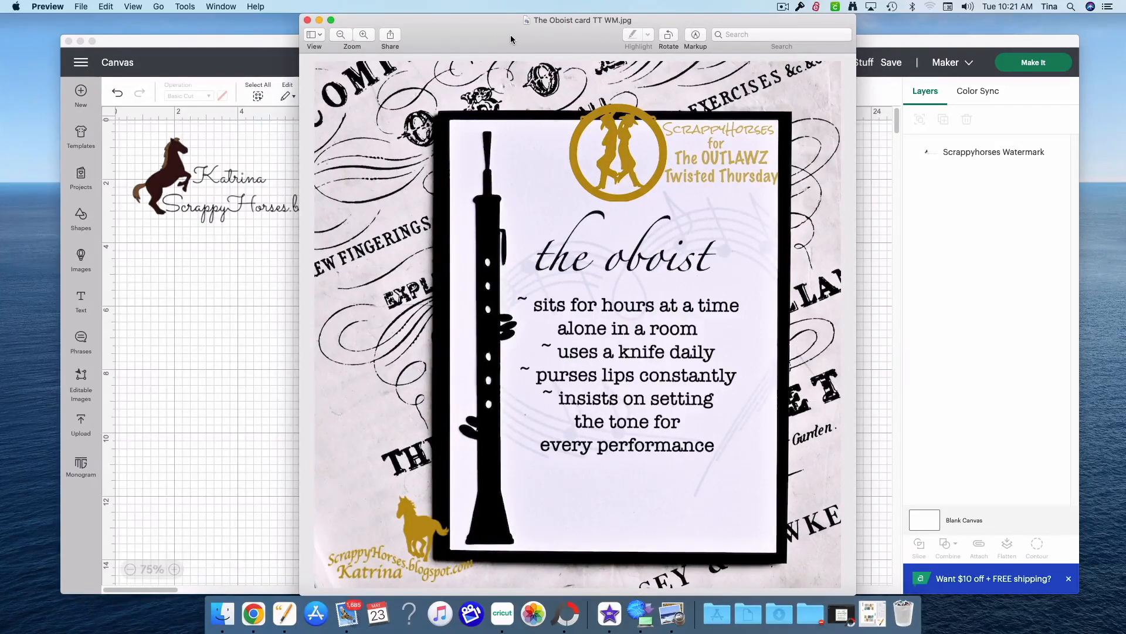
# Close the card image preview and search the image library for "flower", filtered to Free images with the Uploaded filter off.
pyautogui.press('super+w')
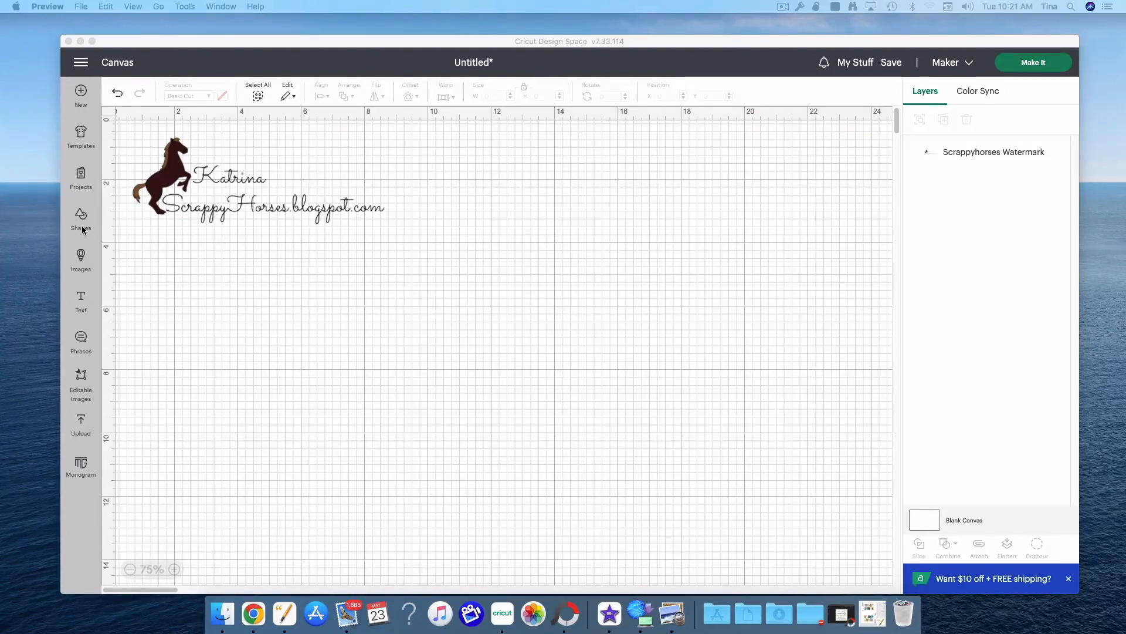
pyautogui.click(80, 269)
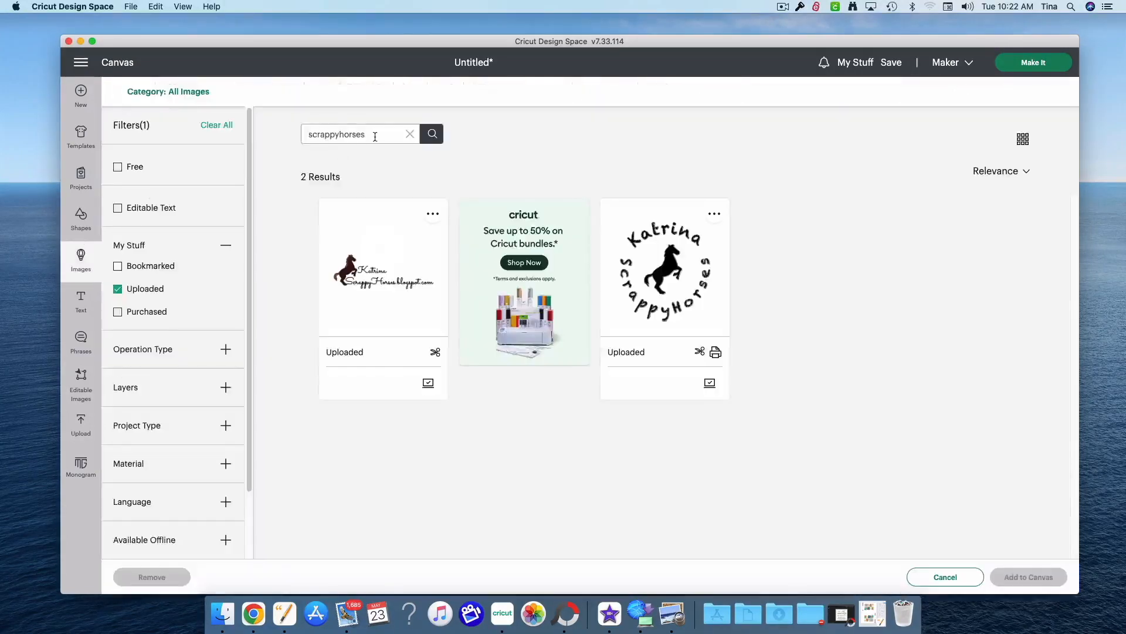
pyautogui.moveTo(376, 135); pyautogui.dragTo(285, 141)
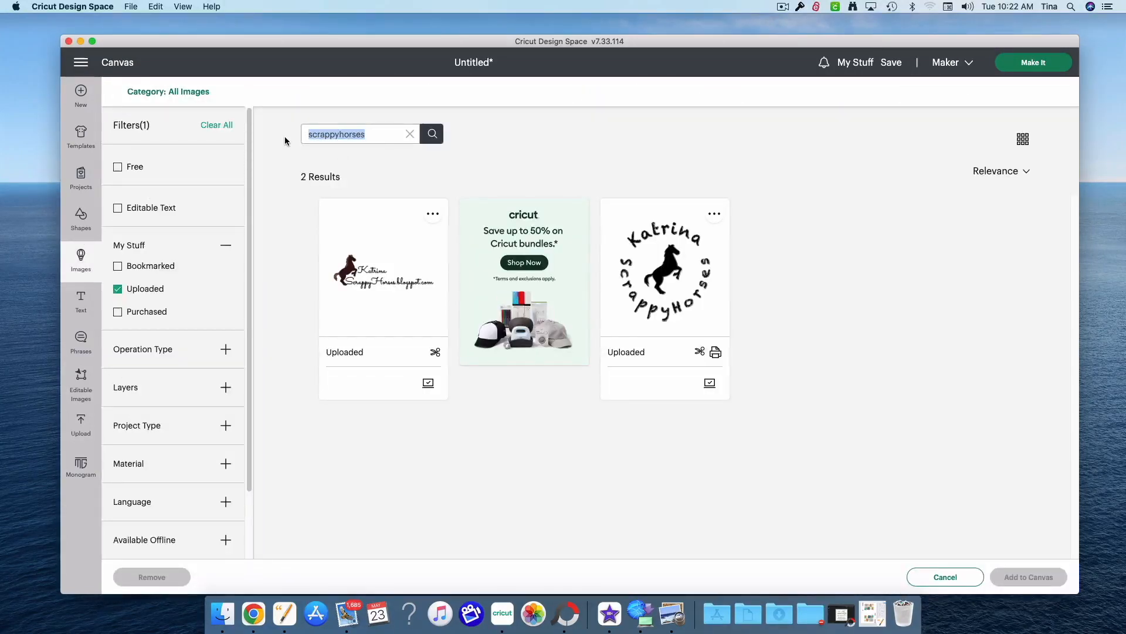
pyautogui.write('flower')
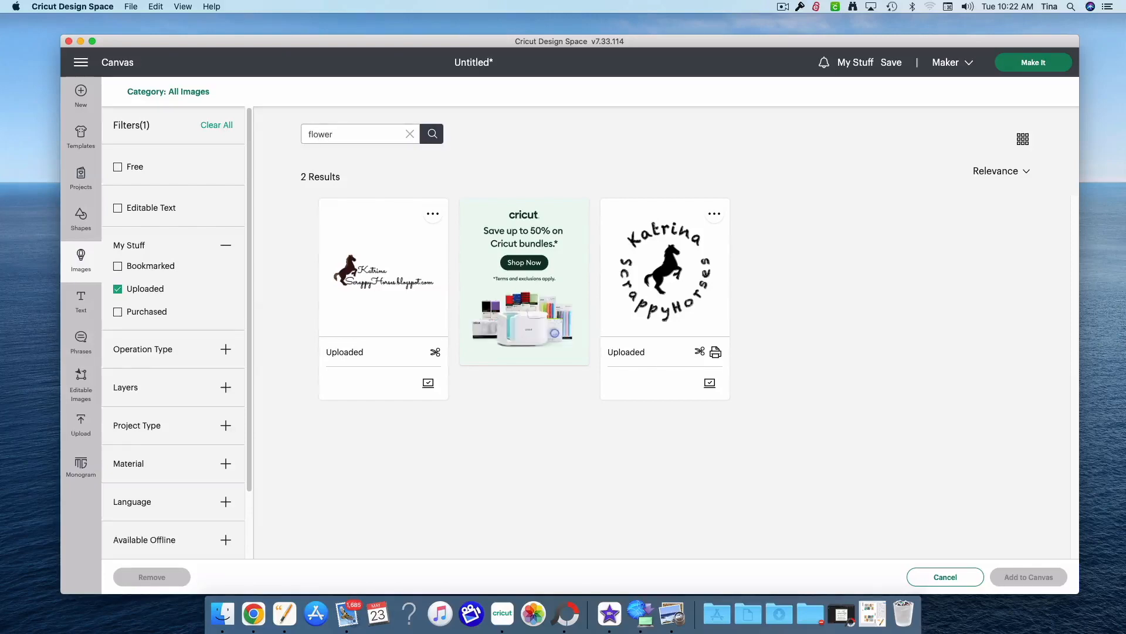
pyautogui.press('Return')
pyautogui.click(137, 167)
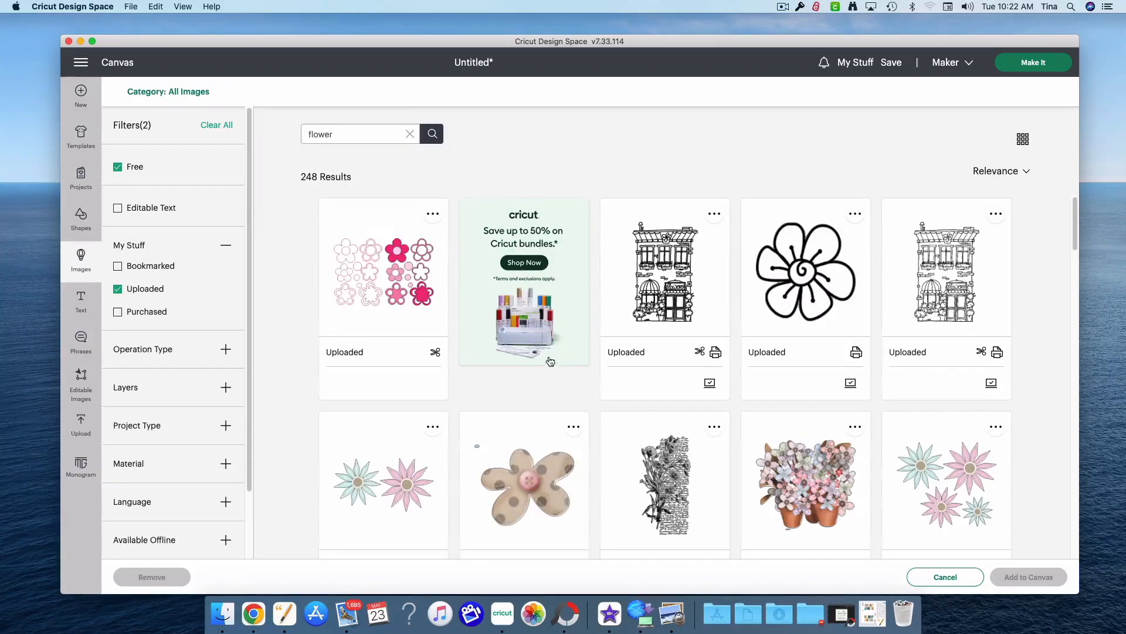
pyautogui.scroll(-3, 522, 265)
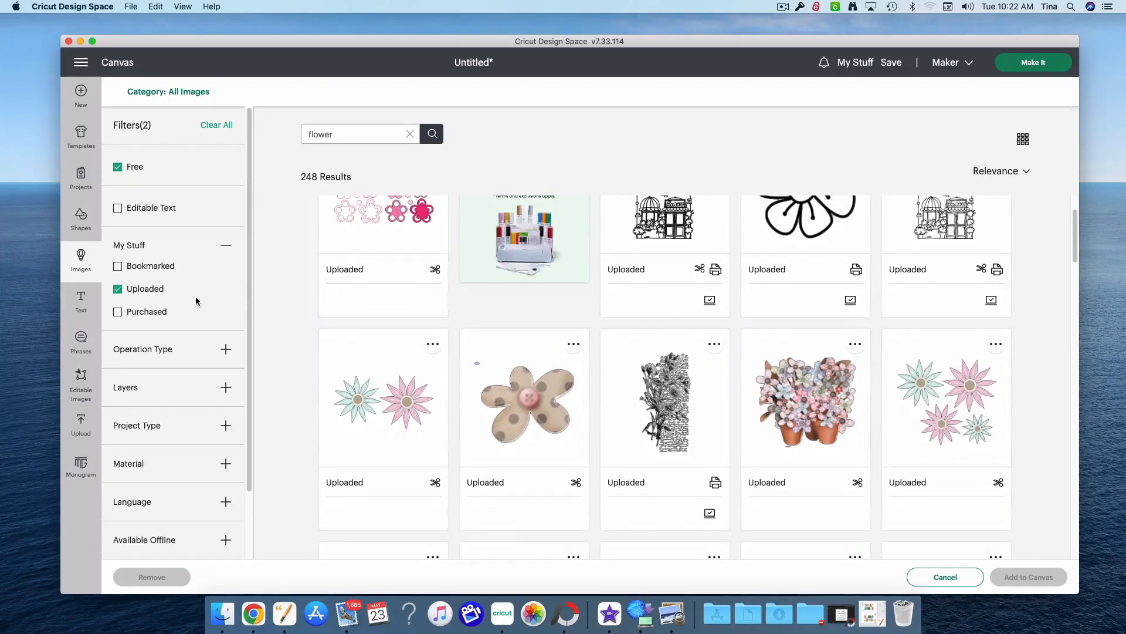
pyautogui.click(158, 291)
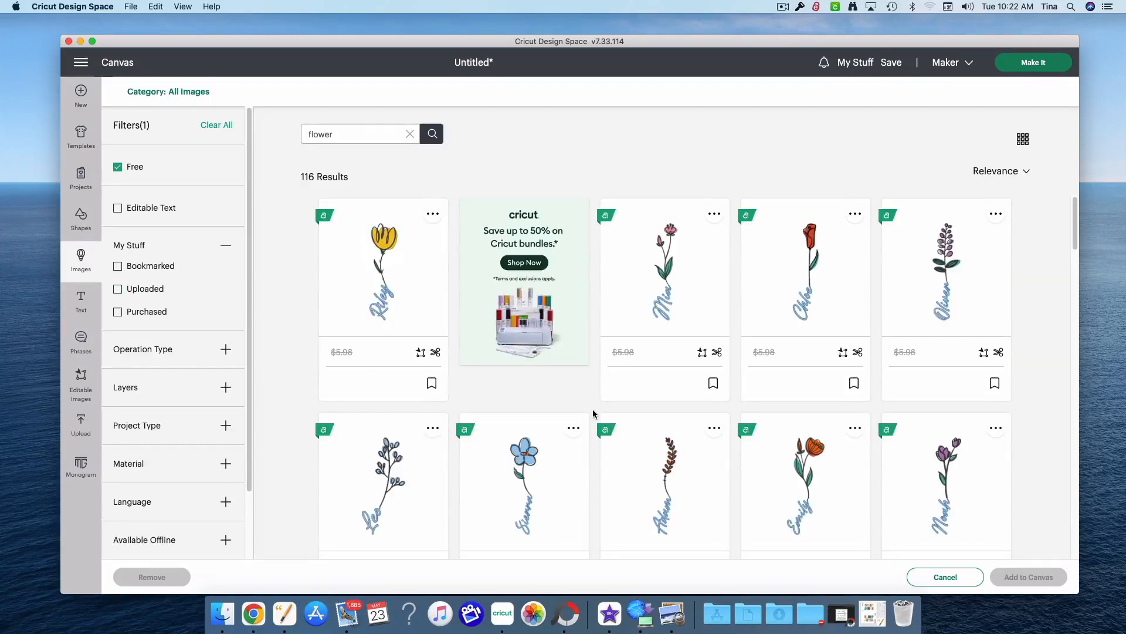
# Choose the pink scalloped doily with the blue center from the free flower images.
pyautogui.scroll(-5, 590, 408)
pyautogui.scroll(-15, 594, 413)
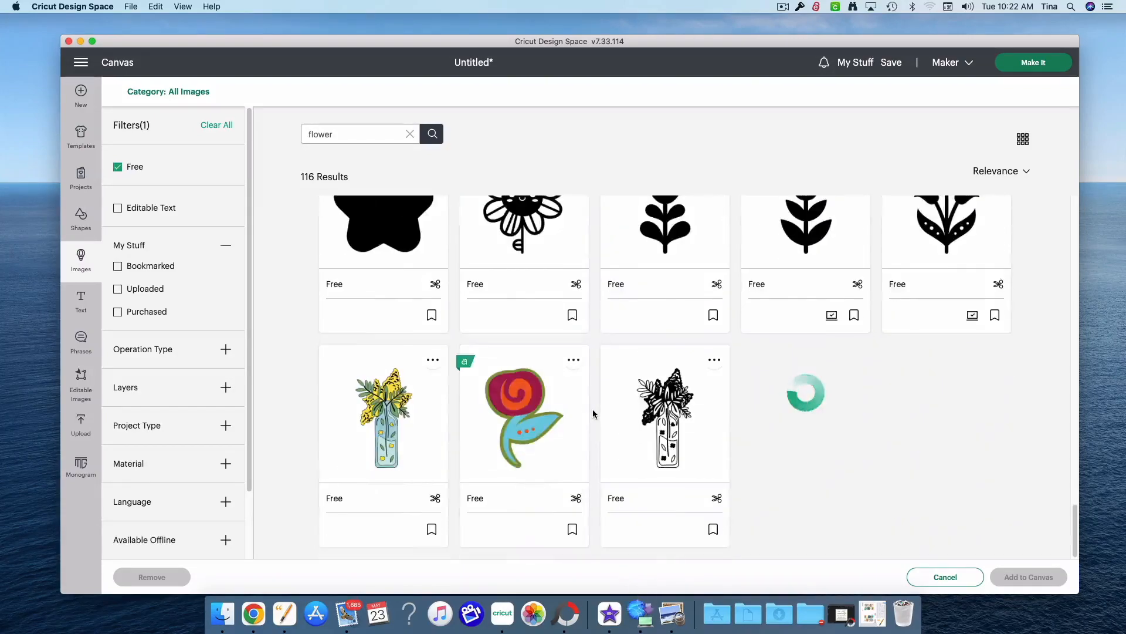
pyautogui.scroll(-5, 593, 409)
pyautogui.scroll(-10, 594, 410)
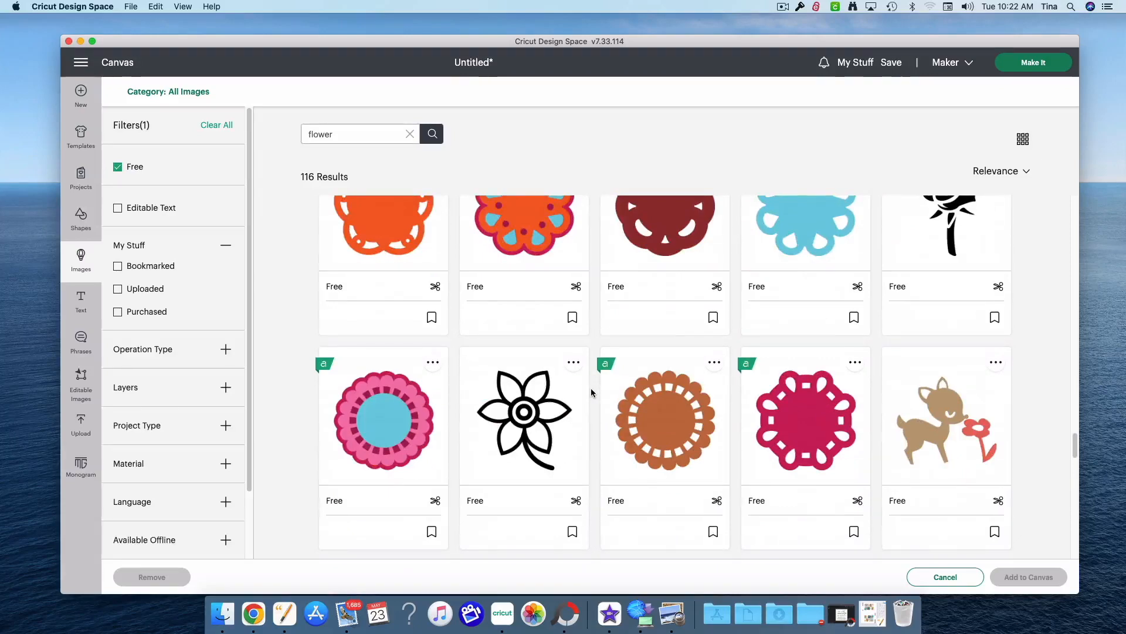
pyautogui.scroll(1, 738, 446)
pyautogui.scroll(1, 738, 451)
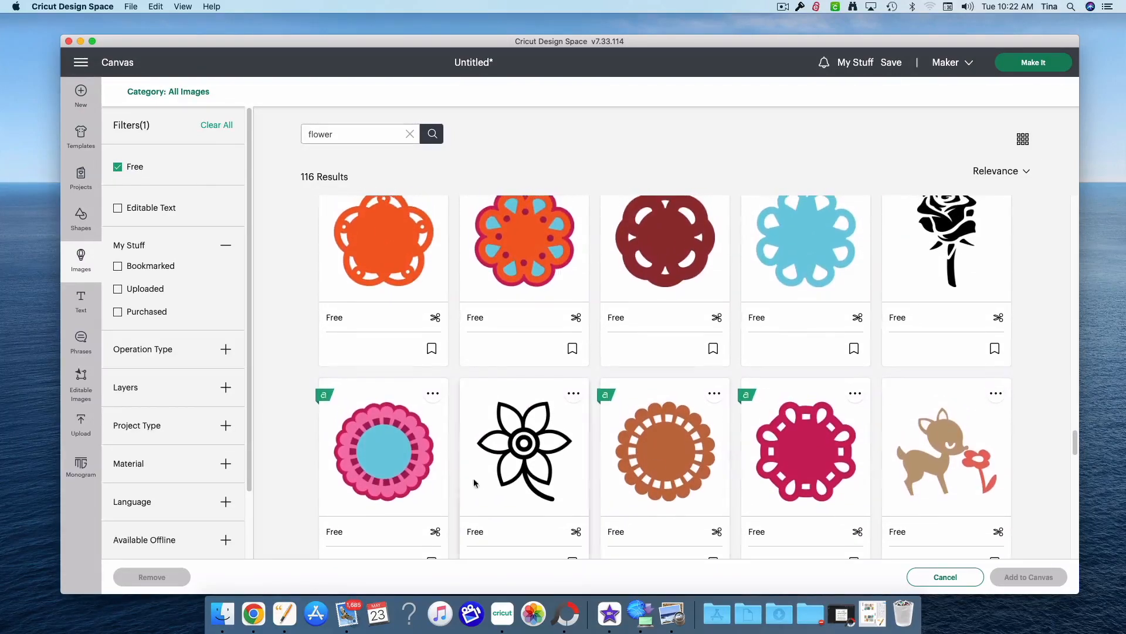
pyautogui.click(372, 456)
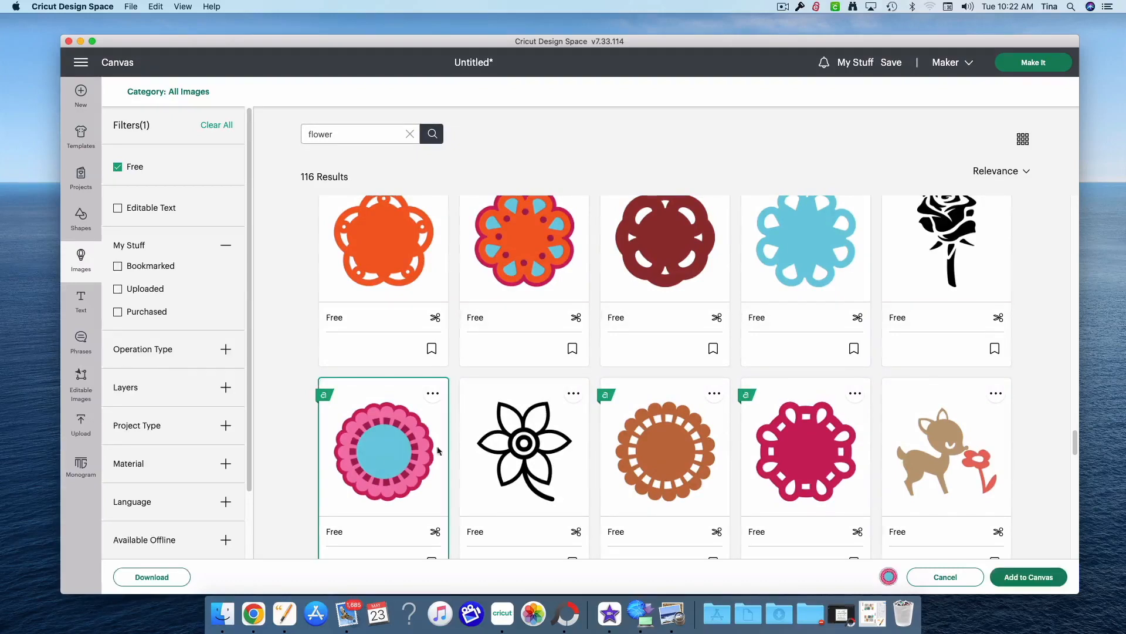
# Choose the green daisy stem and the green tulip stem as well, and add all chosen images to the canvas.
pyautogui.scroll(10, 653, 413)
pyautogui.scroll(12, 653, 414)
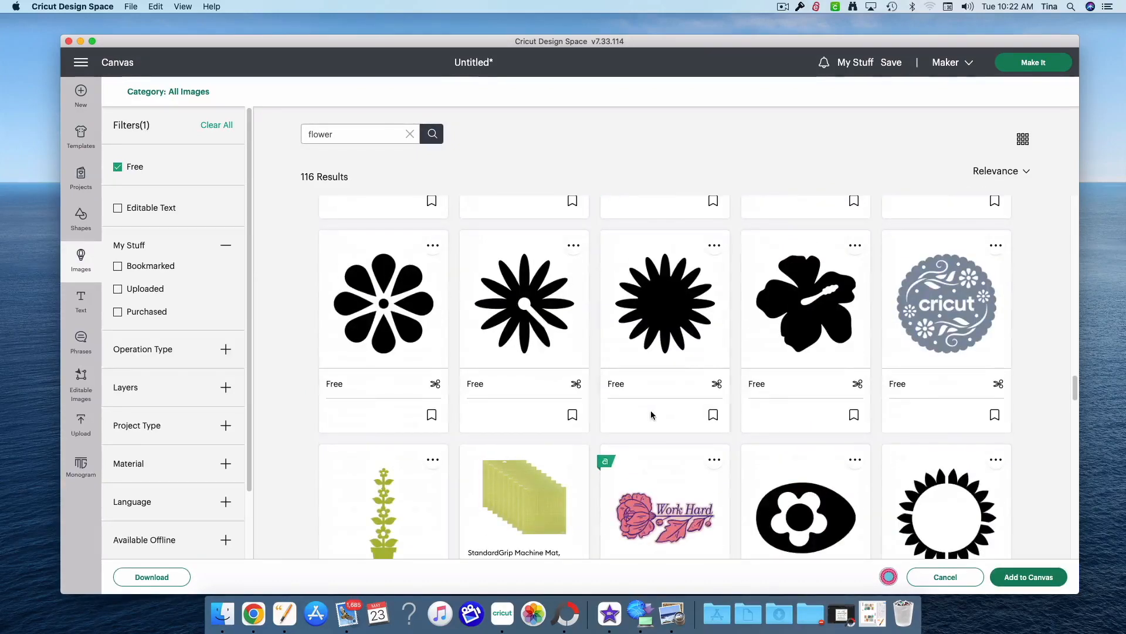
pyautogui.scroll(15, 609, 447)
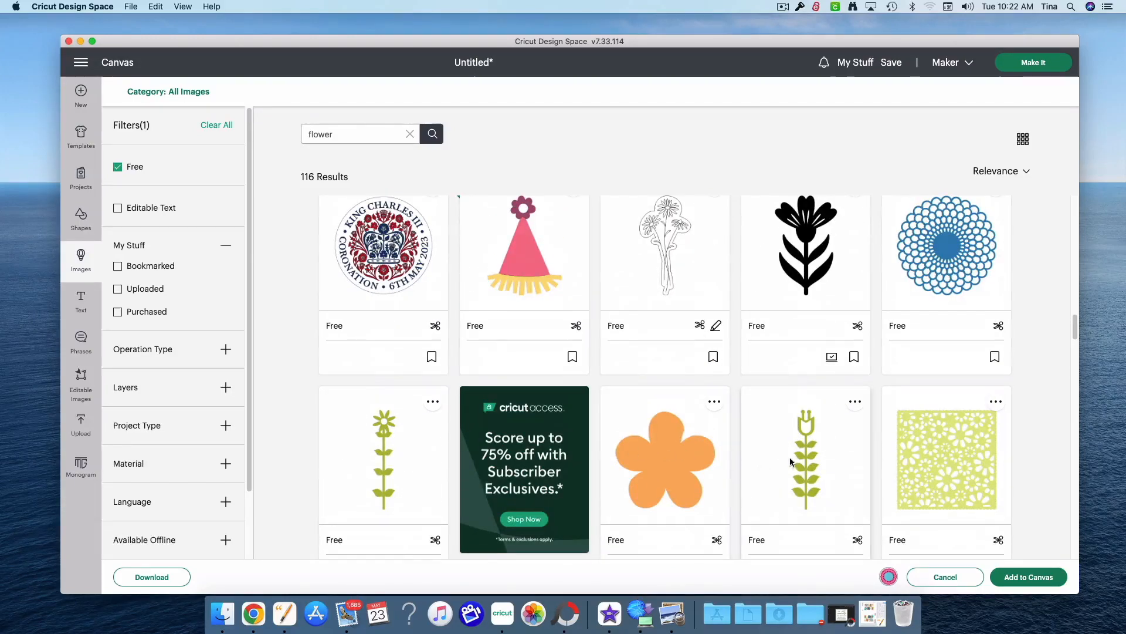
pyautogui.click(410, 474)
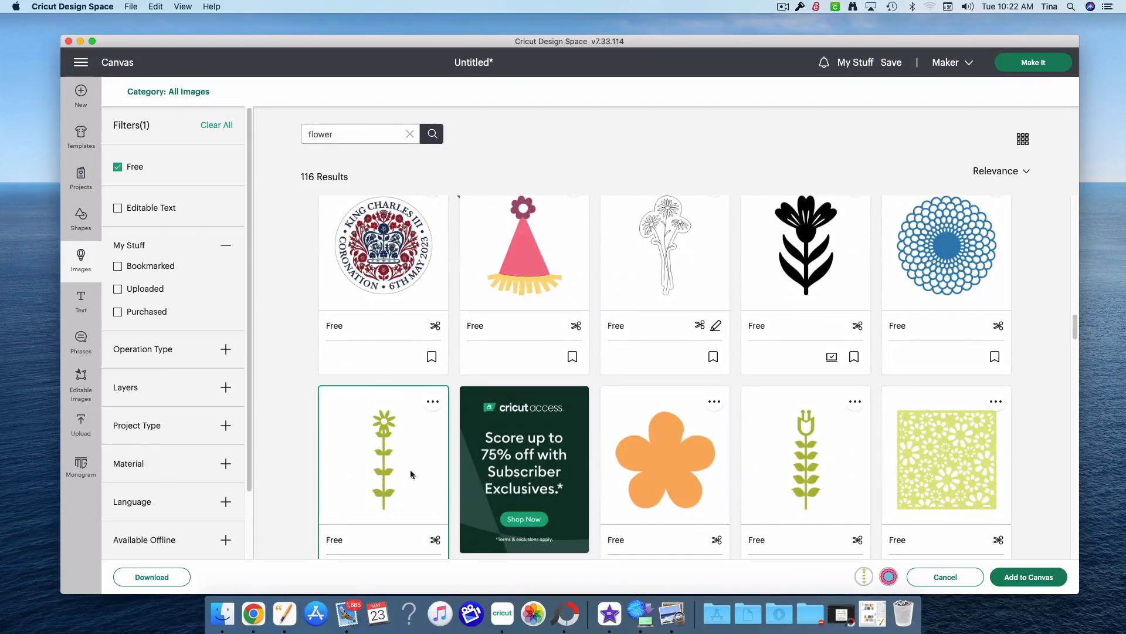
pyautogui.click(812, 463)
pyautogui.click(1021, 578)
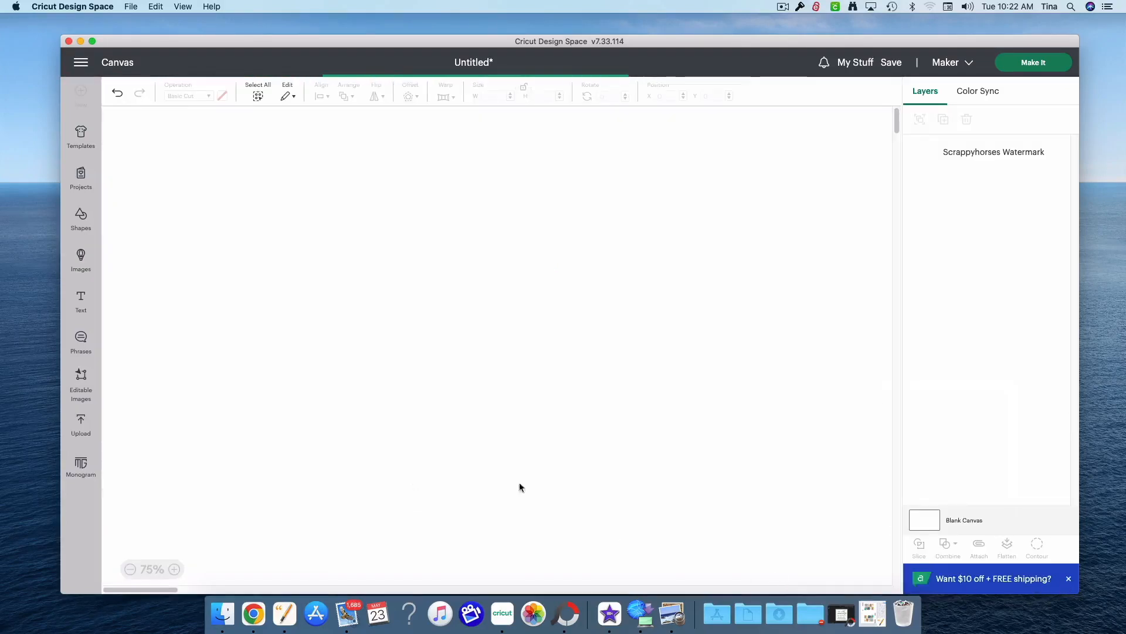
# Move the added images clear of the watermark and place the two green flower stems side by side, well away from the doily.
pyautogui.moveTo(213, 222); pyautogui.dragTo(413, 376)
pyautogui.click(512, 437)
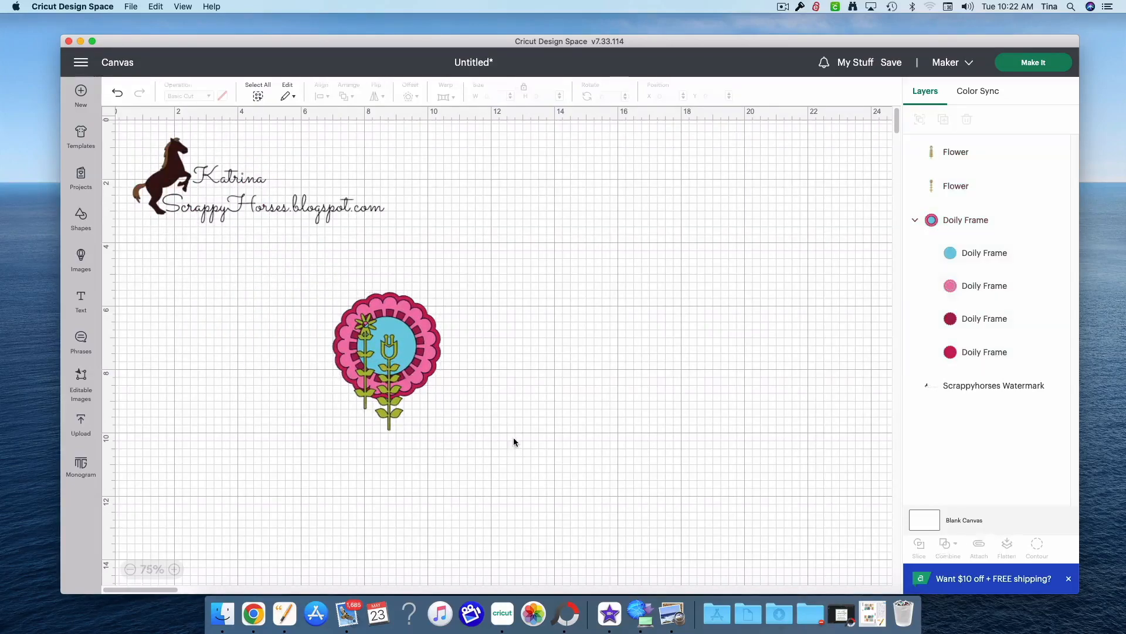
pyautogui.moveTo(390, 420); pyautogui.dragTo(601, 264)
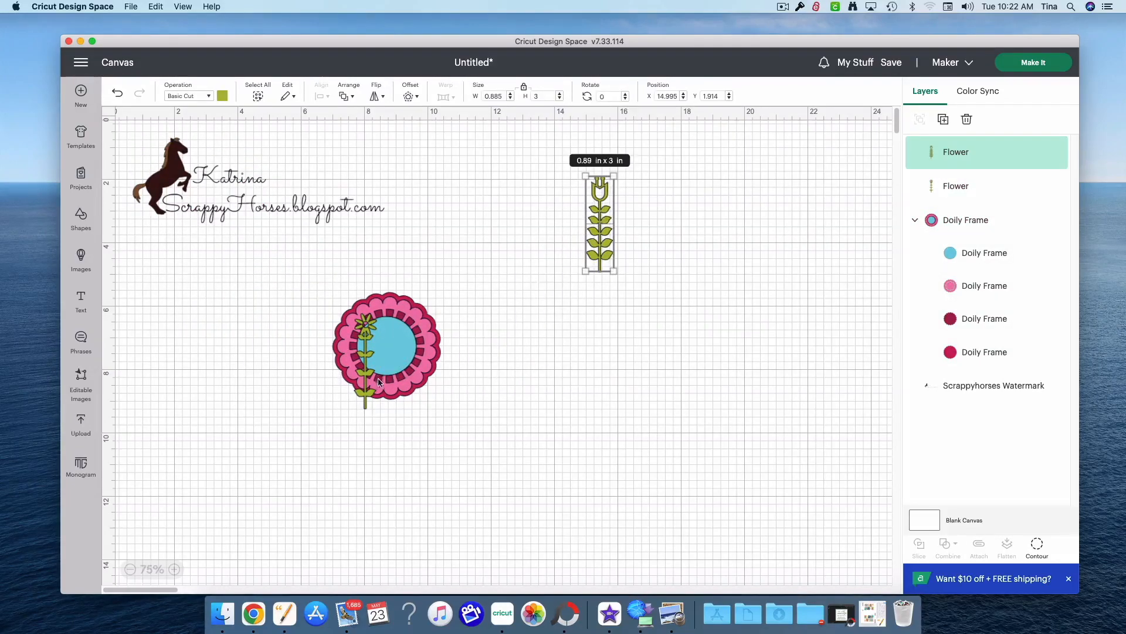
pyautogui.moveTo(368, 390); pyautogui.dragTo(724, 239)
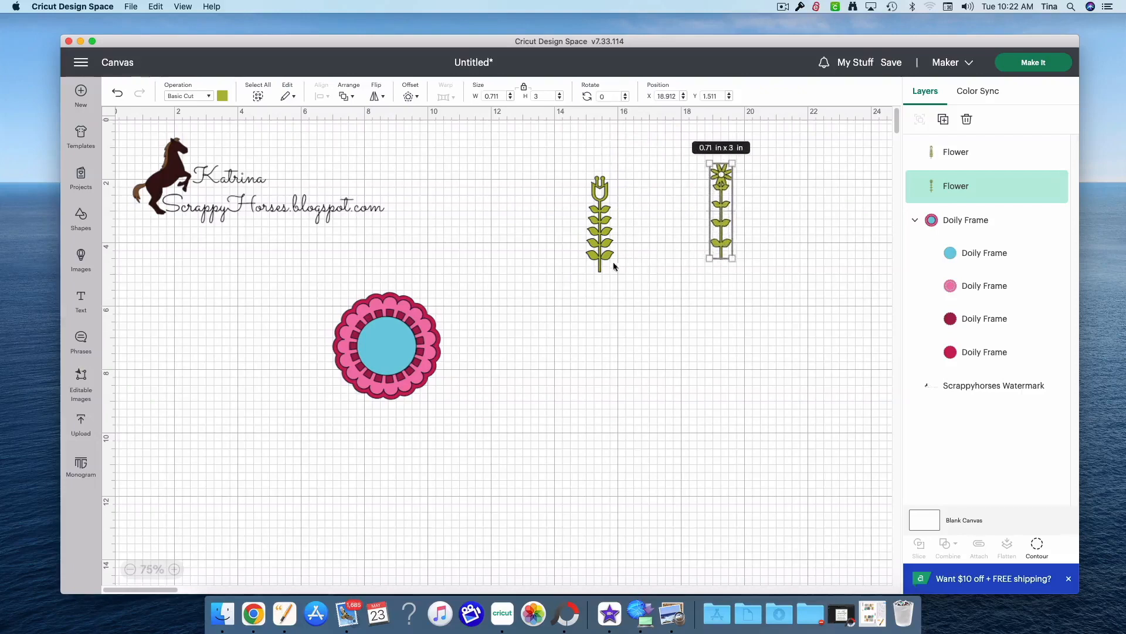
pyautogui.moveTo(596, 262); pyautogui.dragTo(688, 247)
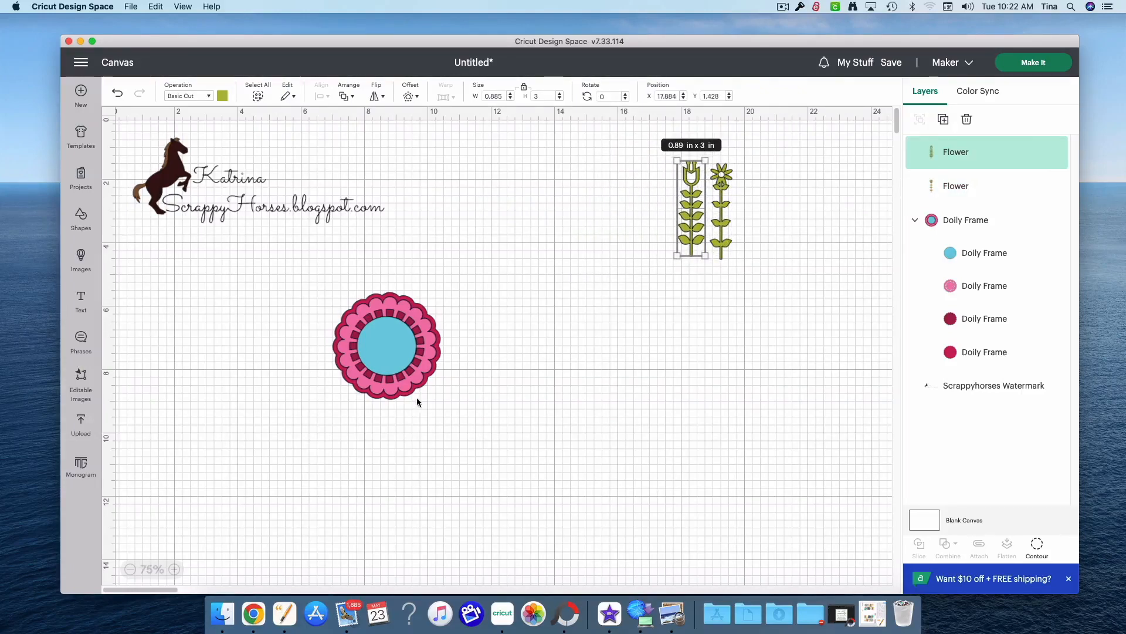
# Enlarge the doily frame proportionally to about 9.86 × 9.79 in.
pyautogui.moveTo(452, 403); pyautogui.dragTo(297, 305)
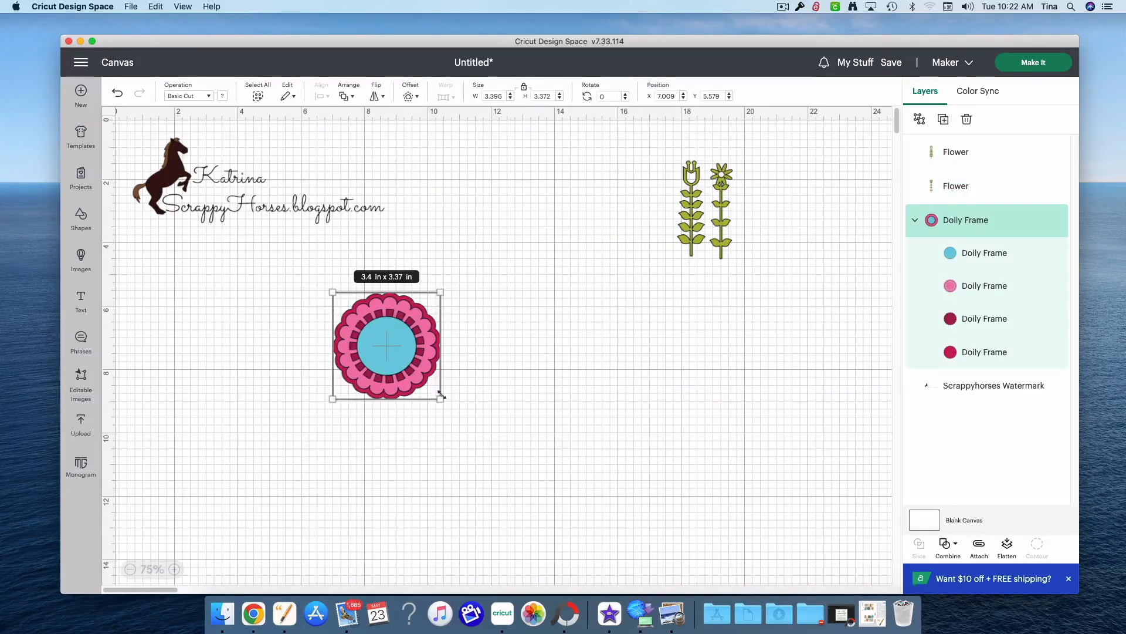
pyautogui.moveTo(447, 404); pyautogui.dragTo(645, 598)
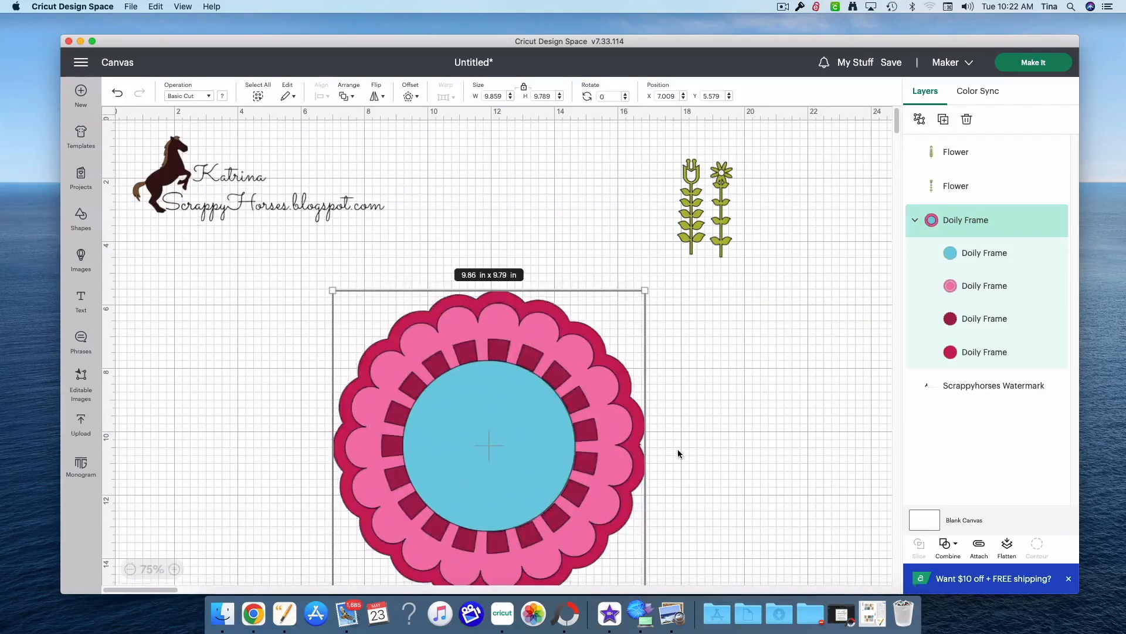
pyautogui.scroll(-2, 678, 454)
pyautogui.scroll(-3, 678, 449)
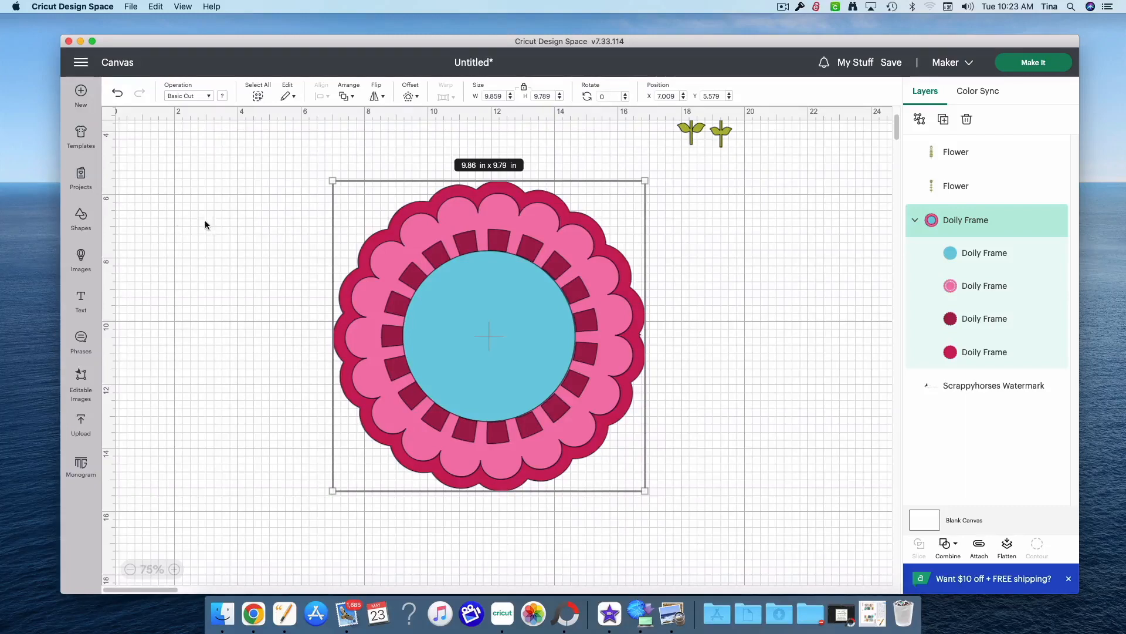
# Insert a square and stretch it into a rectangle about 12.11 × 2 in lying across the middle of the doily.
pyautogui.click(85, 230)
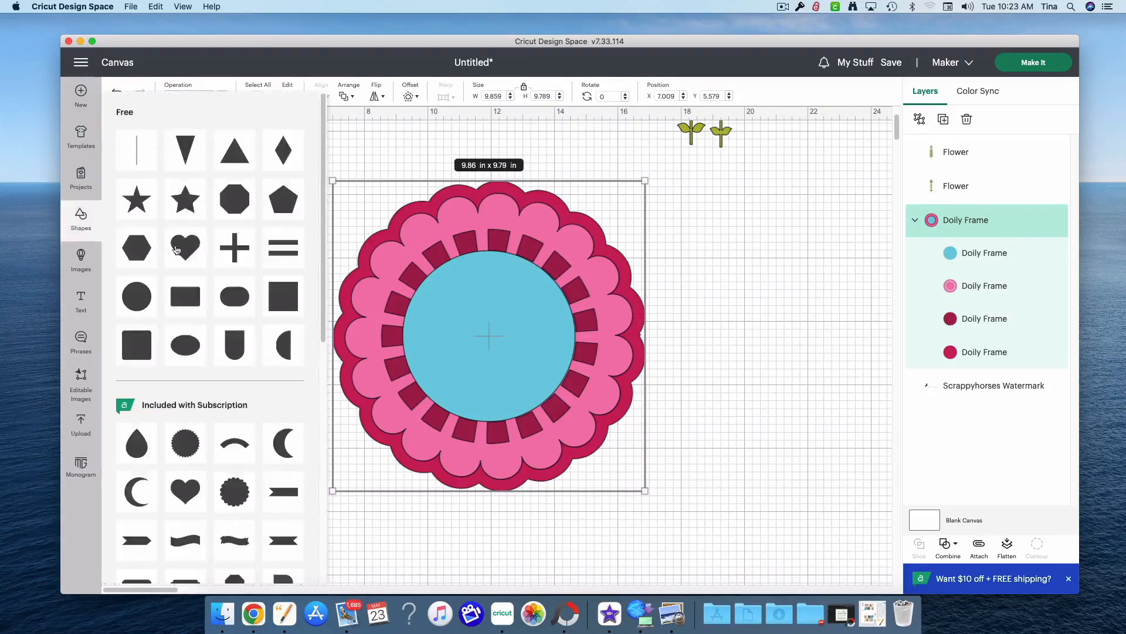
pyautogui.click(283, 297)
pyautogui.moveTo(170, 180); pyautogui.dragTo(693, 335)
pyautogui.moveTo(596, 344); pyautogui.dragTo(583, 345)
pyautogui.click(703, 443)
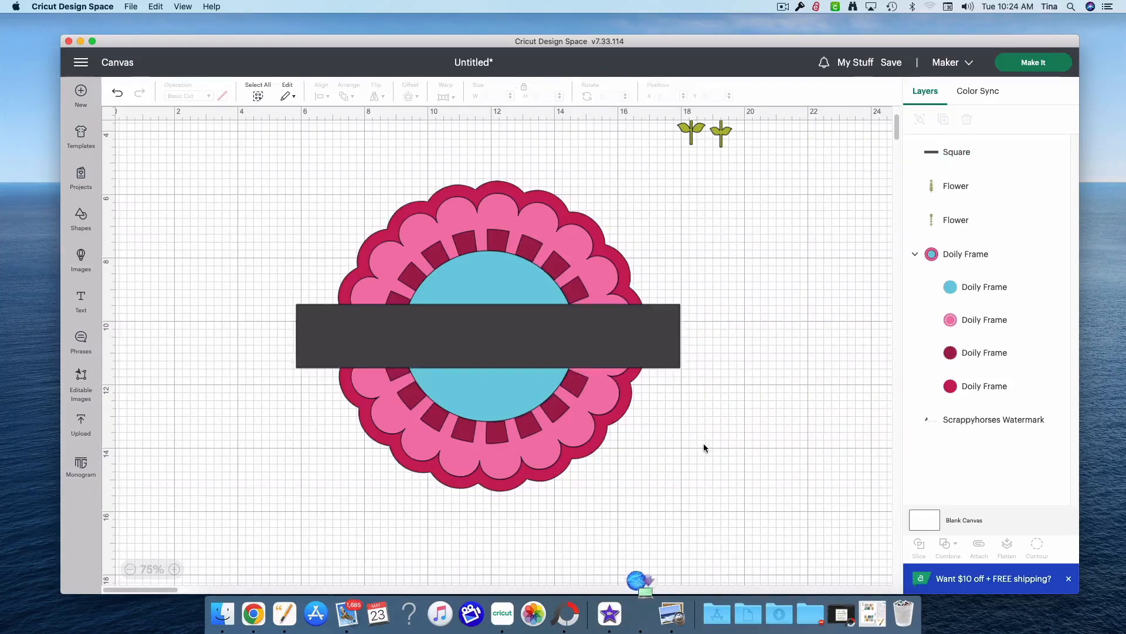
# Make three copies of the rectangle and move them over the original across the doily.
pyautogui.click(644, 355)
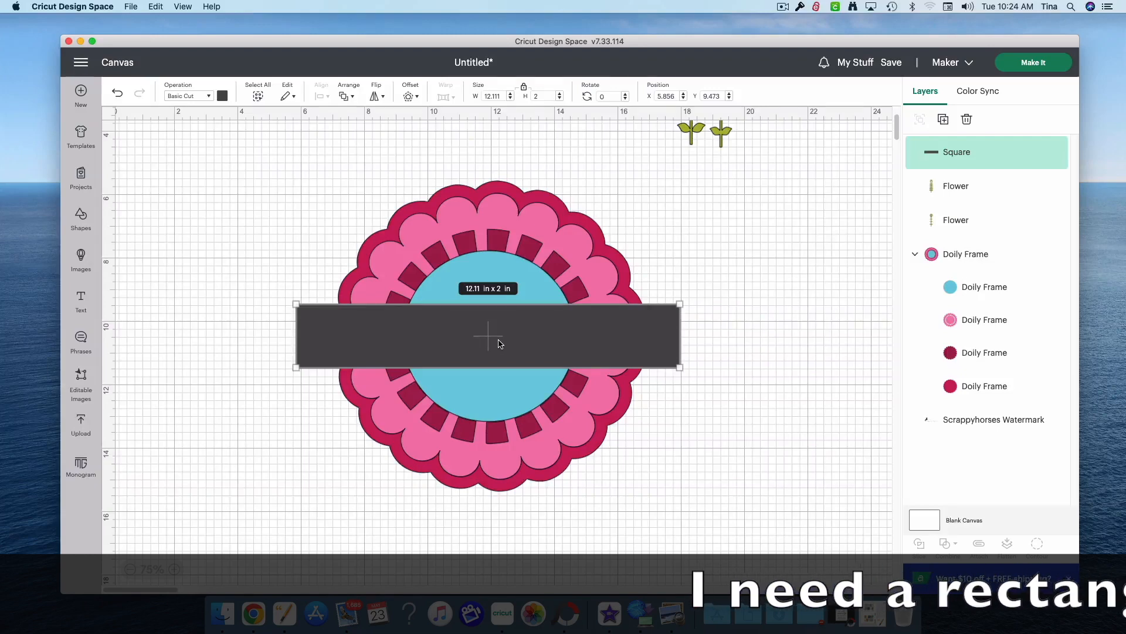
pyautogui.press('super+v')
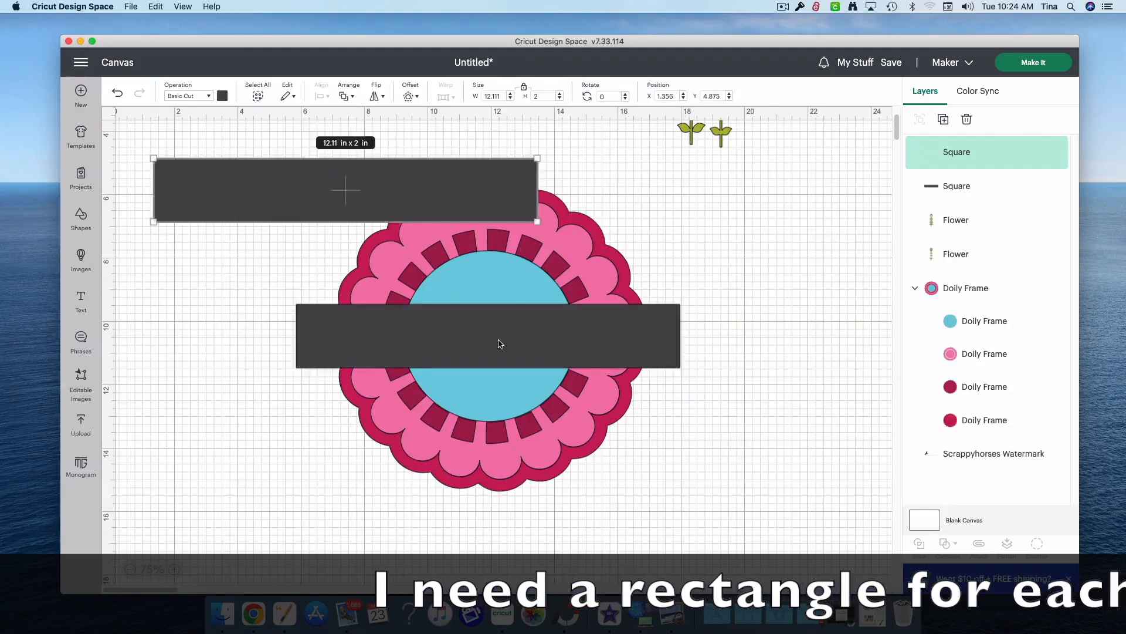
pyautogui.press('super+v')
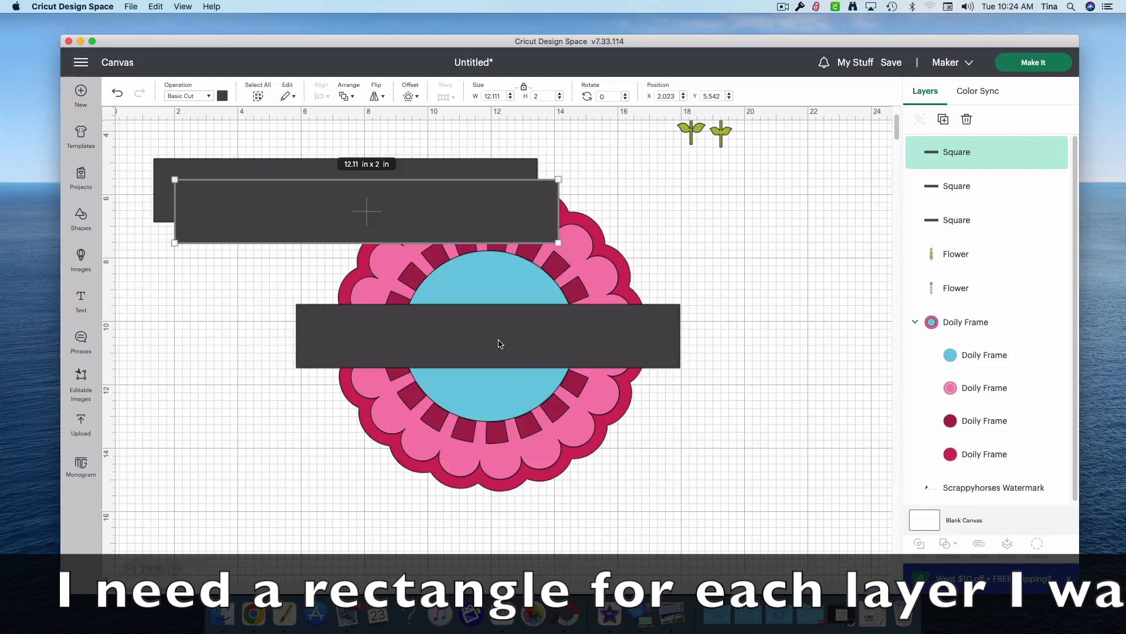
pyautogui.press('super+v')
pyautogui.moveTo(397, 217); pyautogui.dragTo(509, 321)
pyautogui.moveTo(446, 223); pyautogui.dragTo(546, 339)
pyautogui.moveTo(457, 203); pyautogui.dragTo(581, 348)
# Align the four rectangles and the doily frame to a common center.
pyautogui.moveTo(254, 206); pyautogui.dragTo(587, 535)
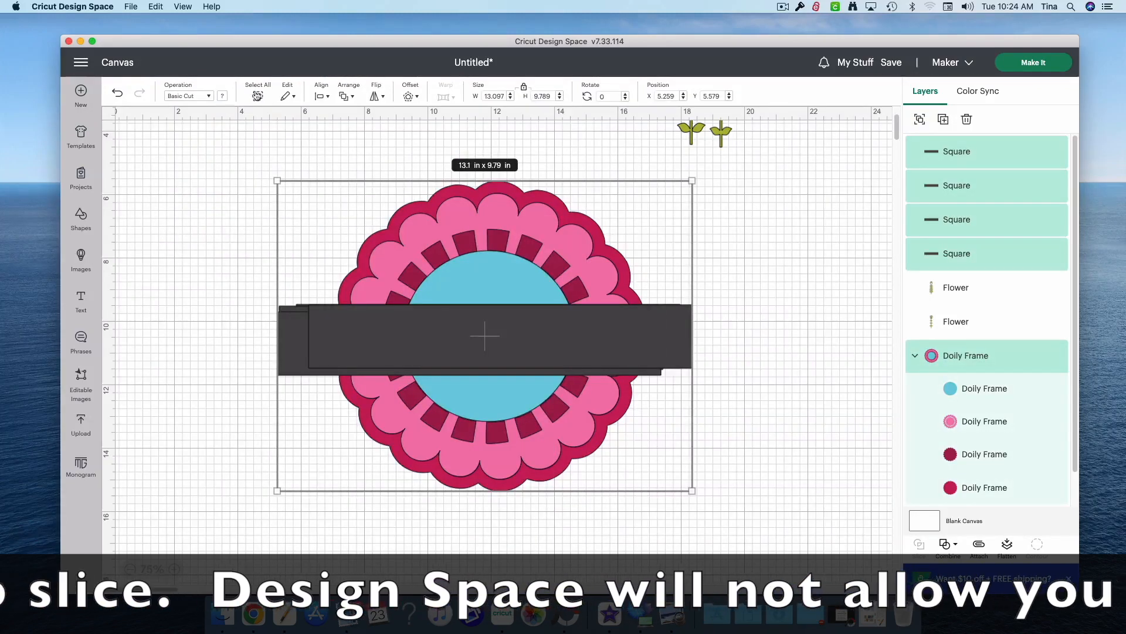
pyautogui.click(324, 96)
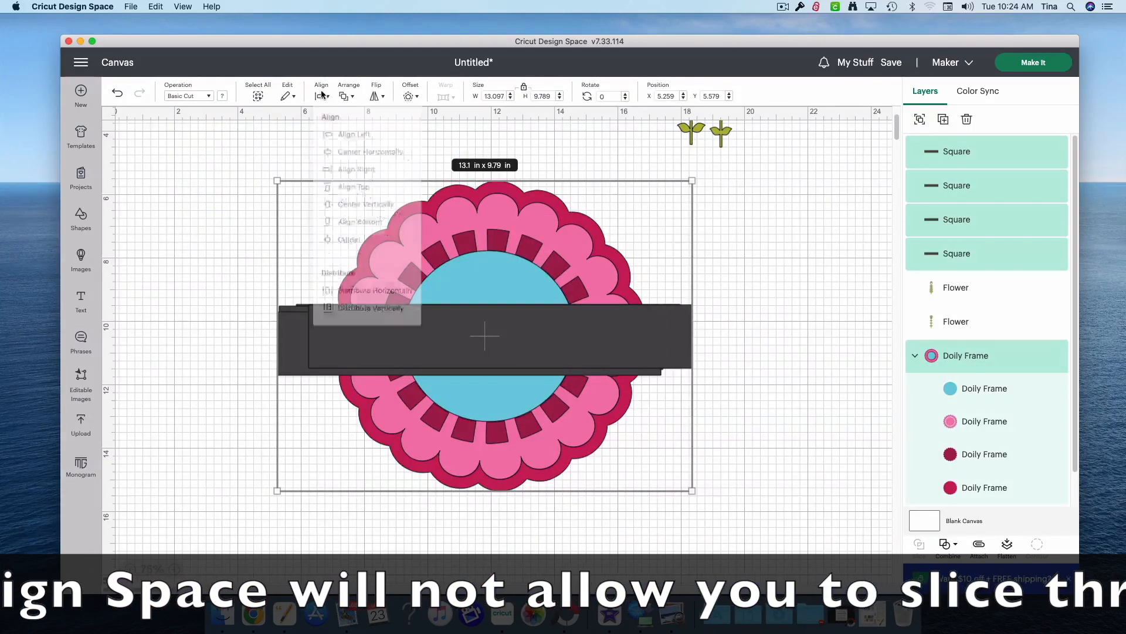
pyautogui.click(359, 260)
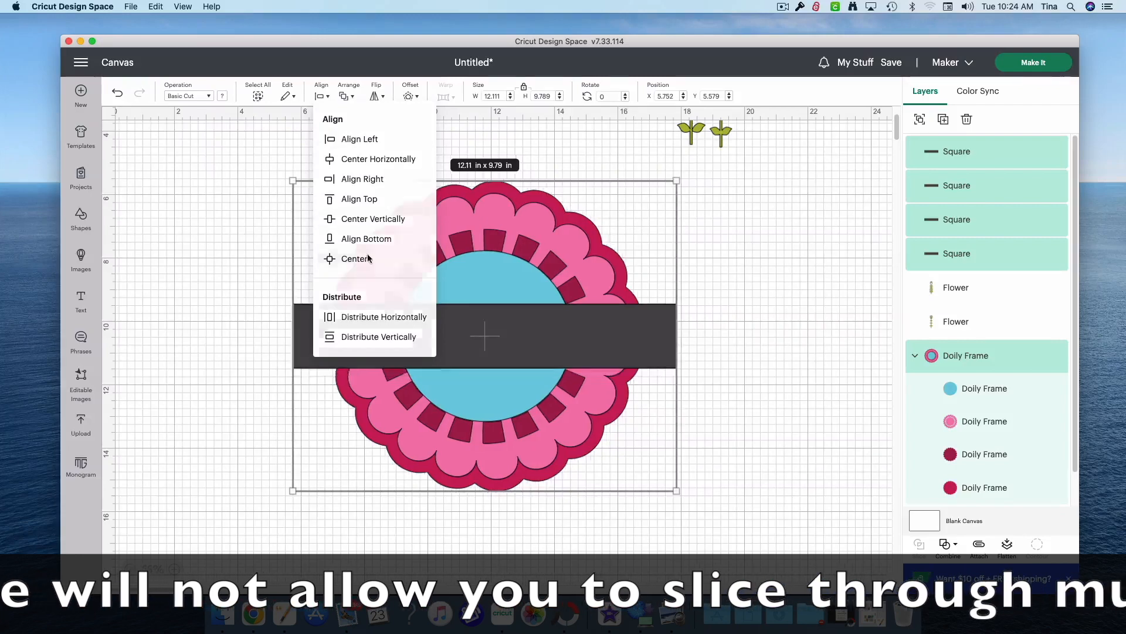
pyautogui.click(769, 359)
pyautogui.scroll(2, 608, 307)
pyautogui.scroll(2, 815, 299)
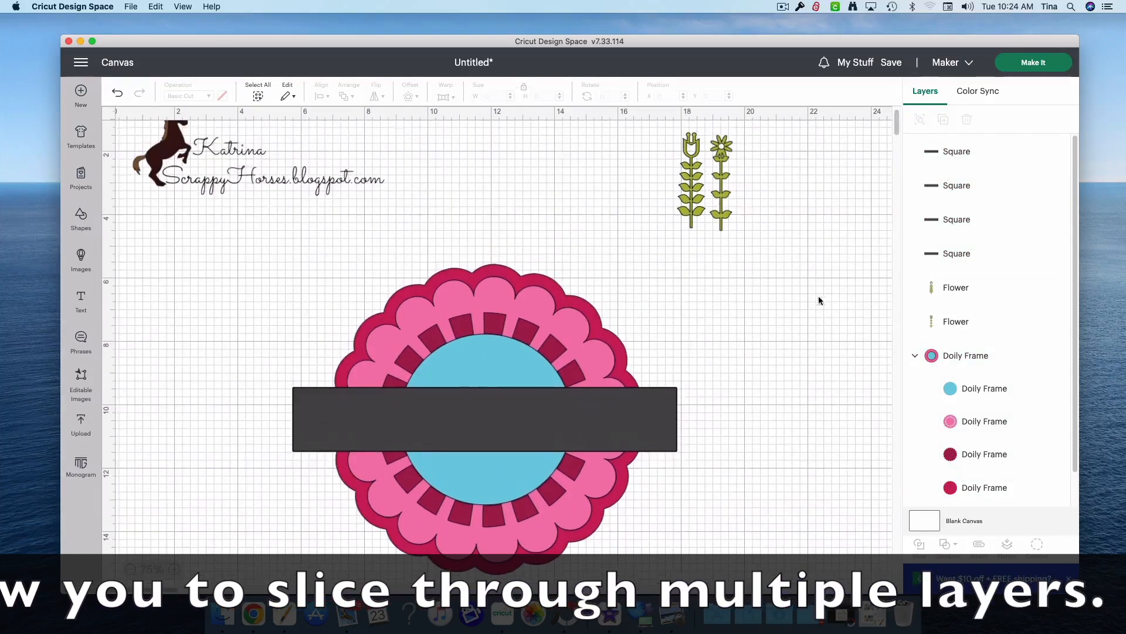
# Slice the blue center layer of the doily with the uppermost rectangle.
pyautogui.click(951, 157)
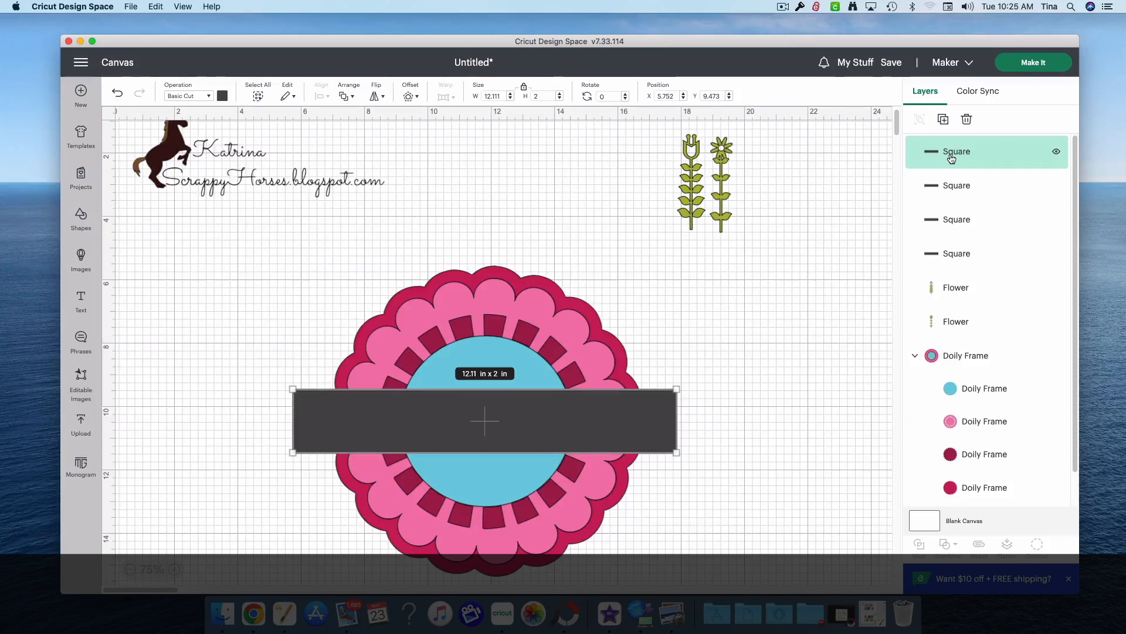
pyautogui.keyDown('shift'); pyautogui.click(962, 393); pyautogui.keyUp('shift')
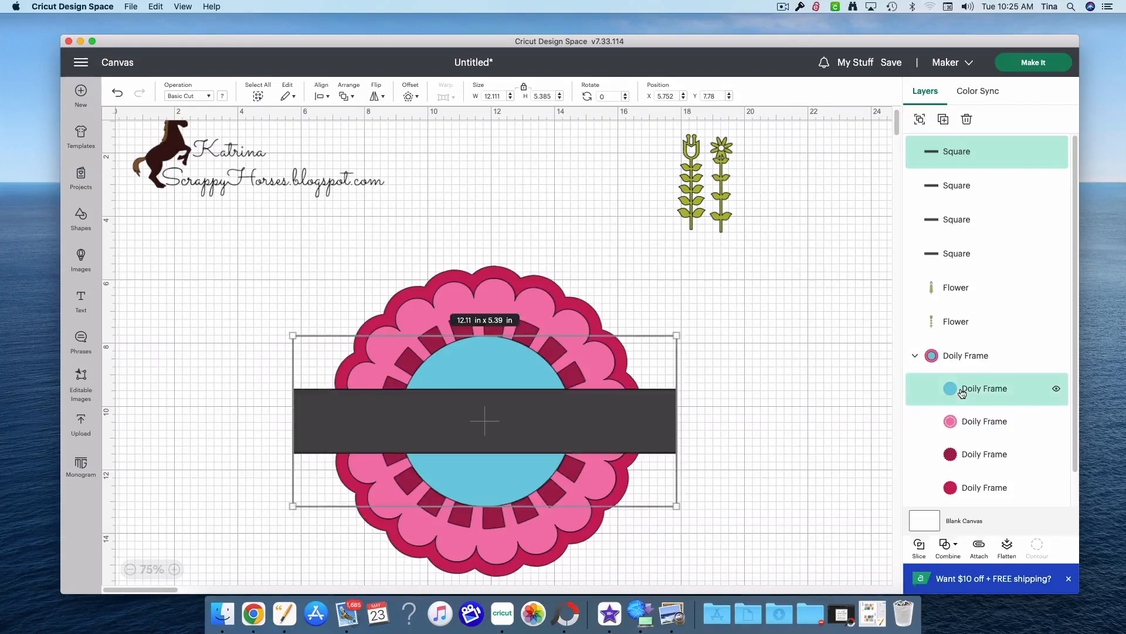
pyautogui.click(920, 554)
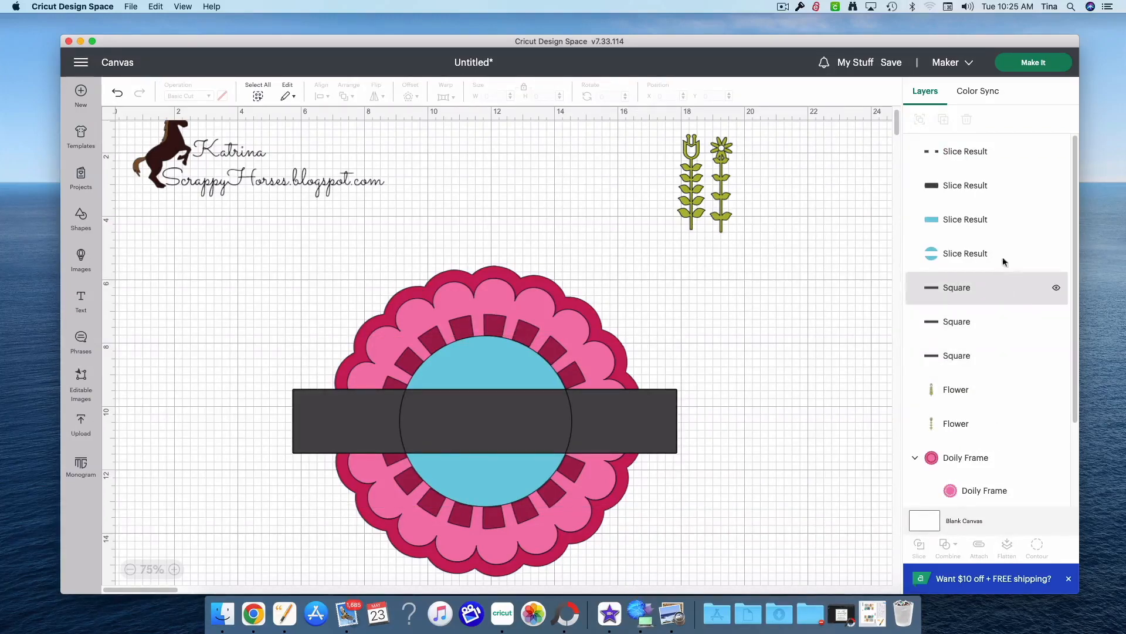
# Slice the pink scalloped doily layer with the uppermost remaining uncut rectangle.
pyautogui.click(959, 293)
pyautogui.scroll(-2, 990, 431)
pyautogui.scroll(-1, 990, 433)
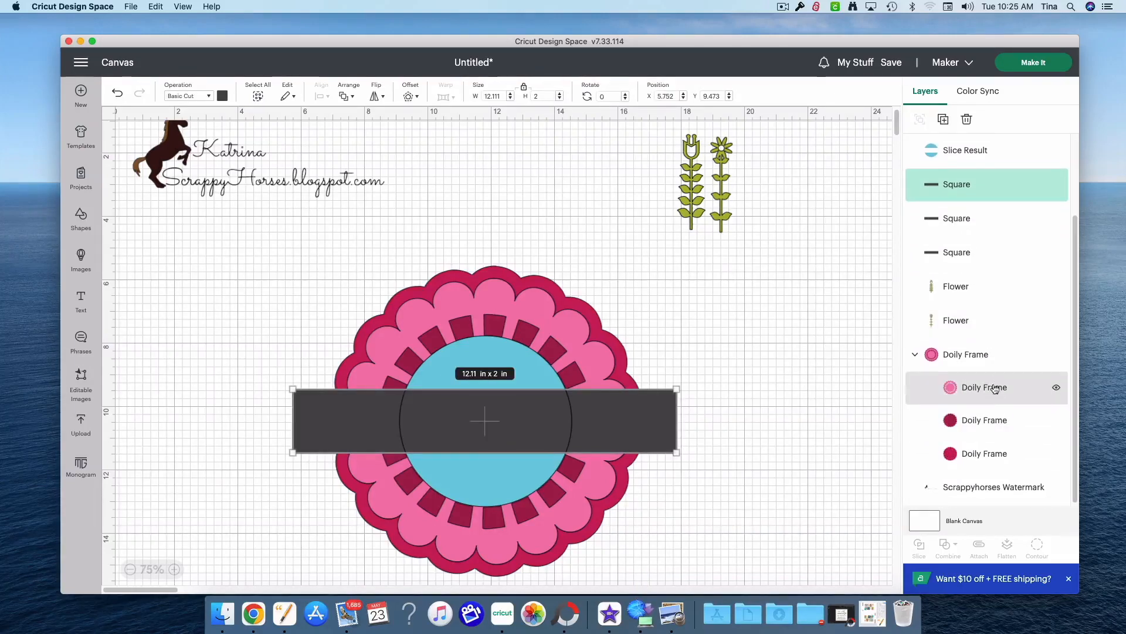
pyautogui.keyDown('shift'); pyautogui.click(957, 392); pyautogui.keyUp('shift')
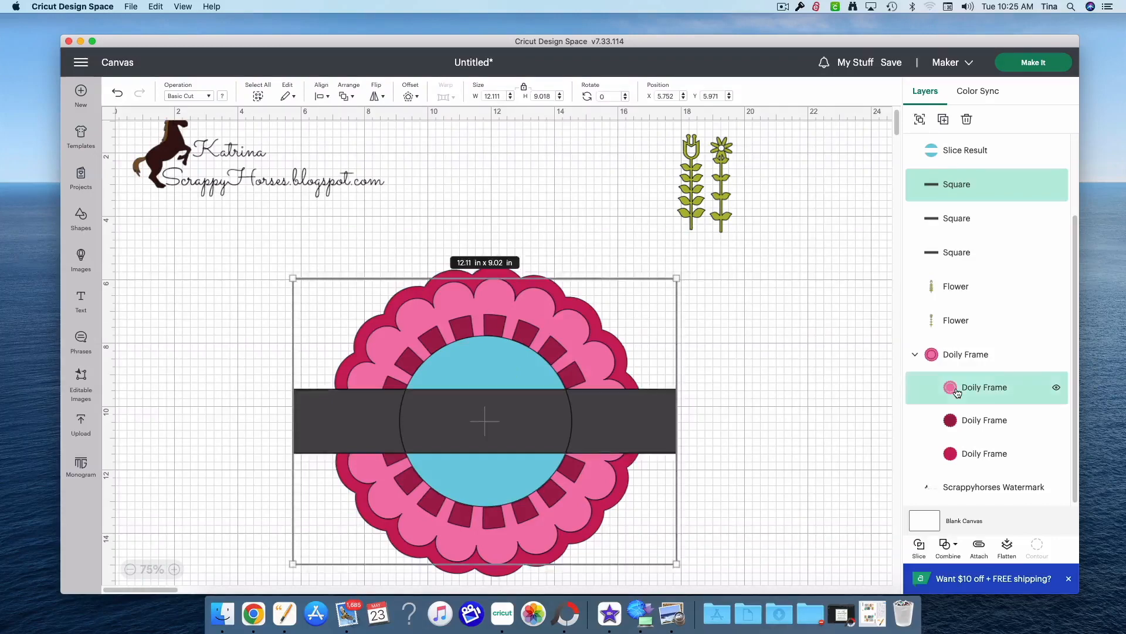
pyautogui.click(920, 547)
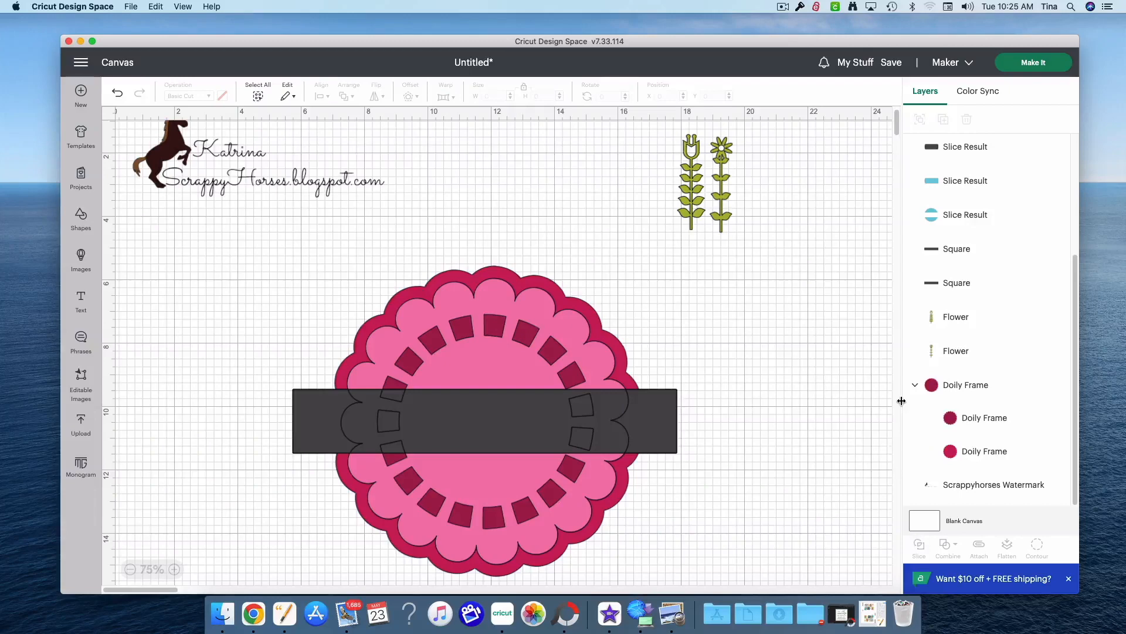
# Slice the dark maroon doily layer with one of the two remaining rectangles.
pyautogui.click(968, 258)
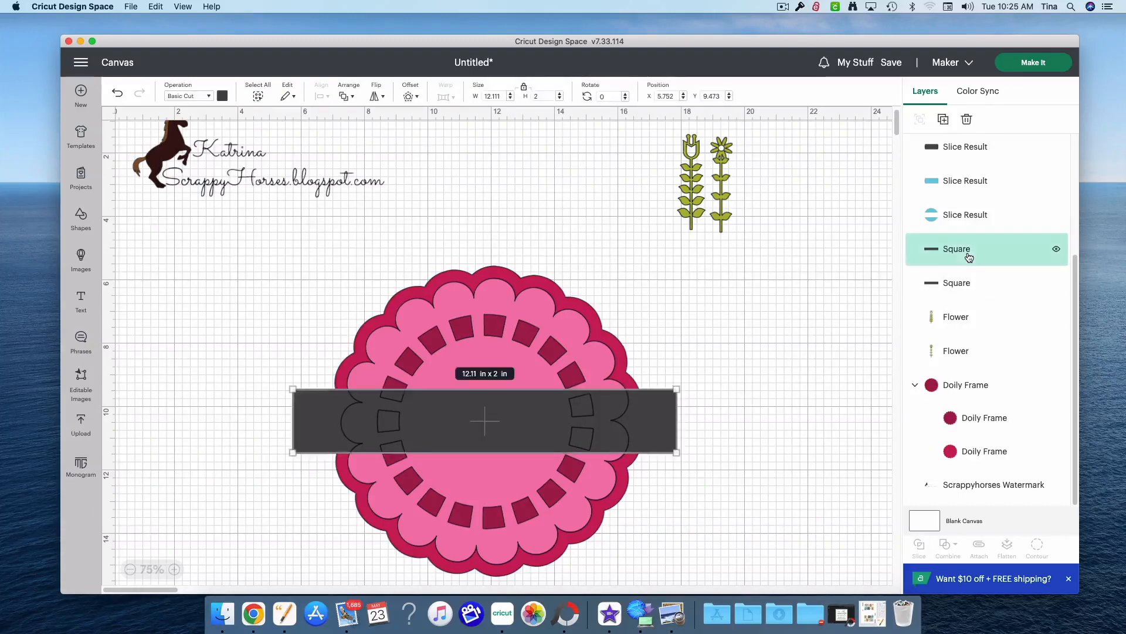
pyautogui.keyDown('shift'); pyautogui.click(976, 418); pyautogui.keyUp('shift')
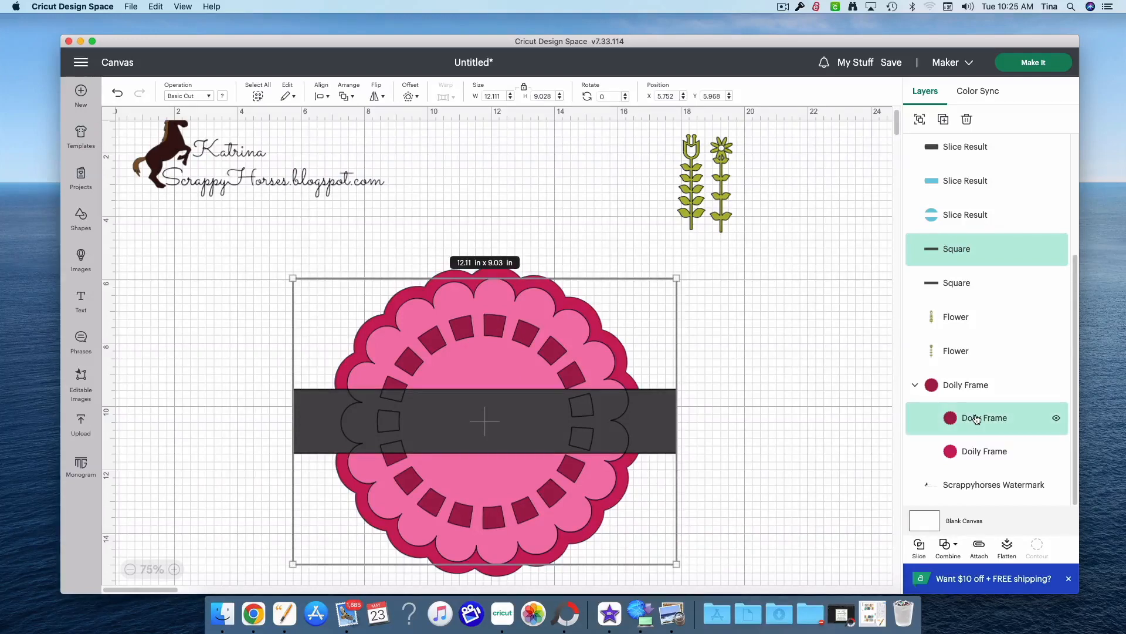
pyautogui.click(923, 552)
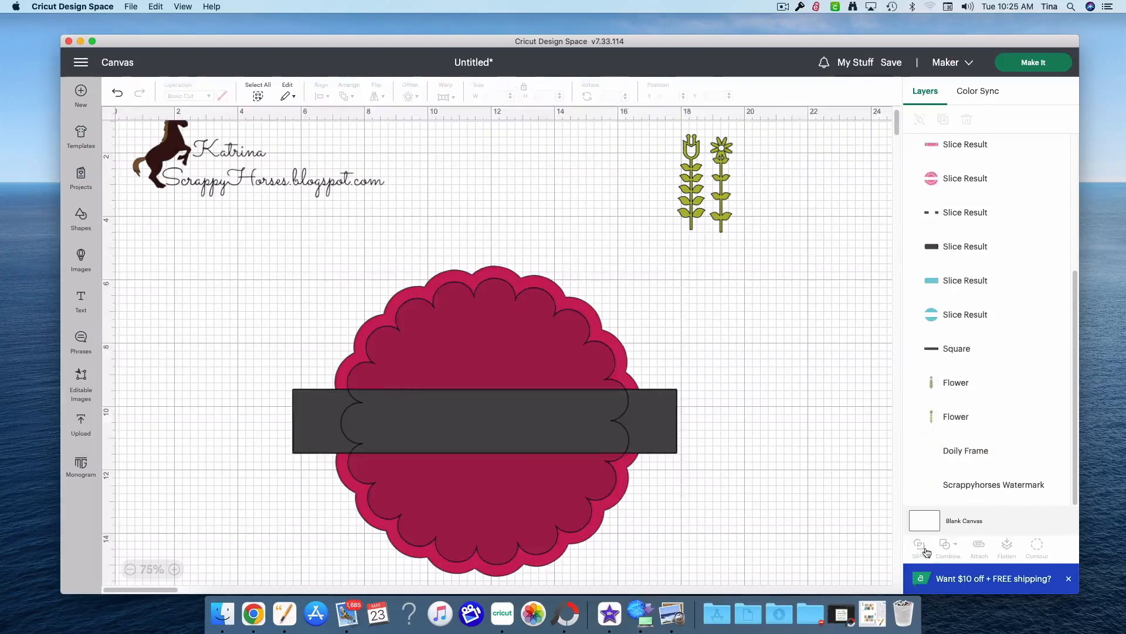
# Slice the outermost crimson doily layer with the last rectangle.
pyautogui.click(963, 360)
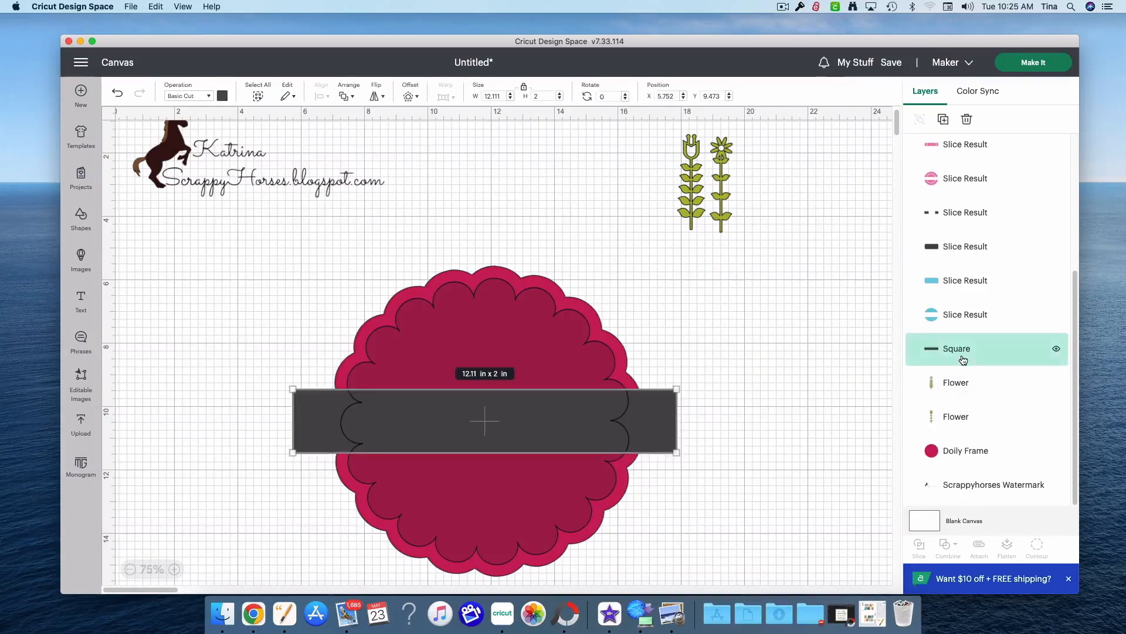
pyautogui.keyDown('shift'); pyautogui.click(973, 456); pyautogui.keyUp('shift')
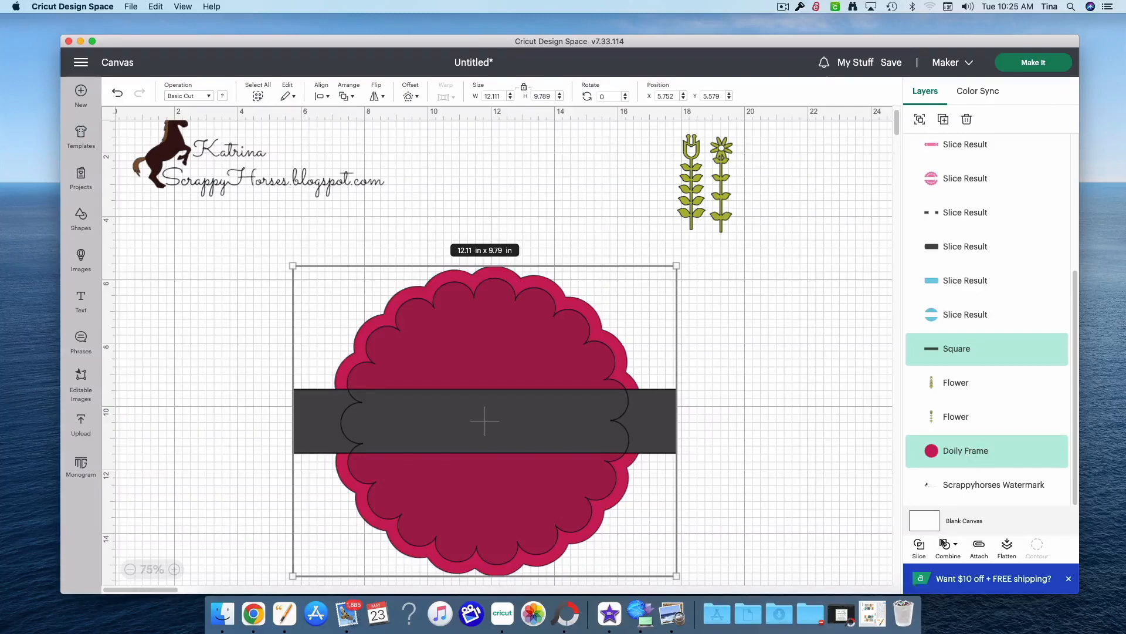
pyautogui.click(919, 546)
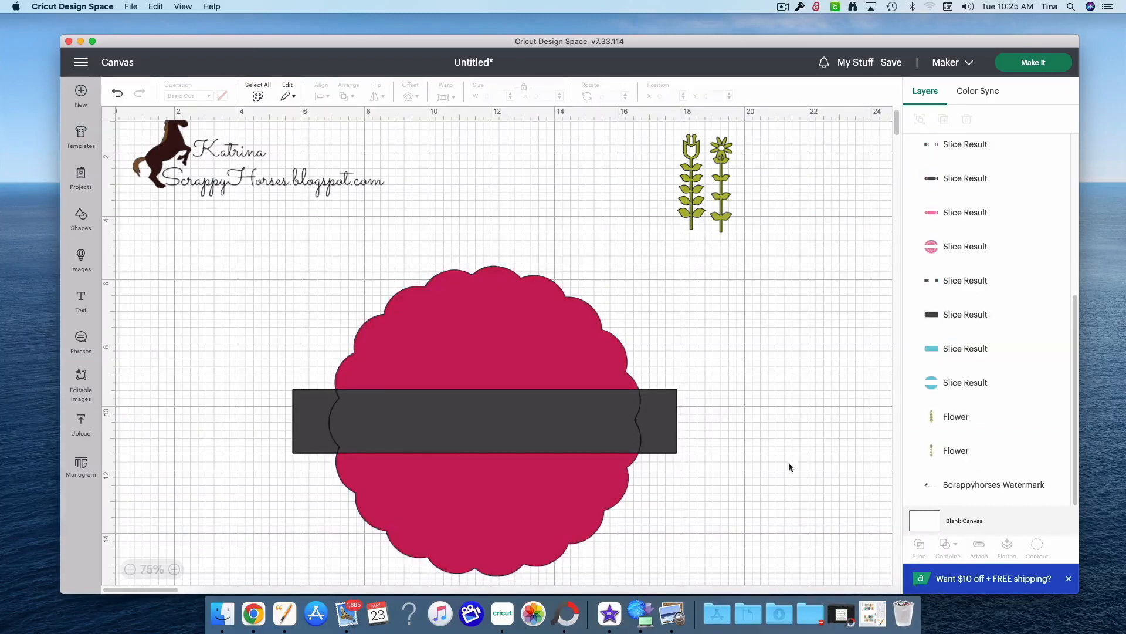
# Delete the crimson layer's slice leftovers: the black end pieces, the black middle strip and the crimson middle strip.
pyautogui.scroll(5, 976, 155)
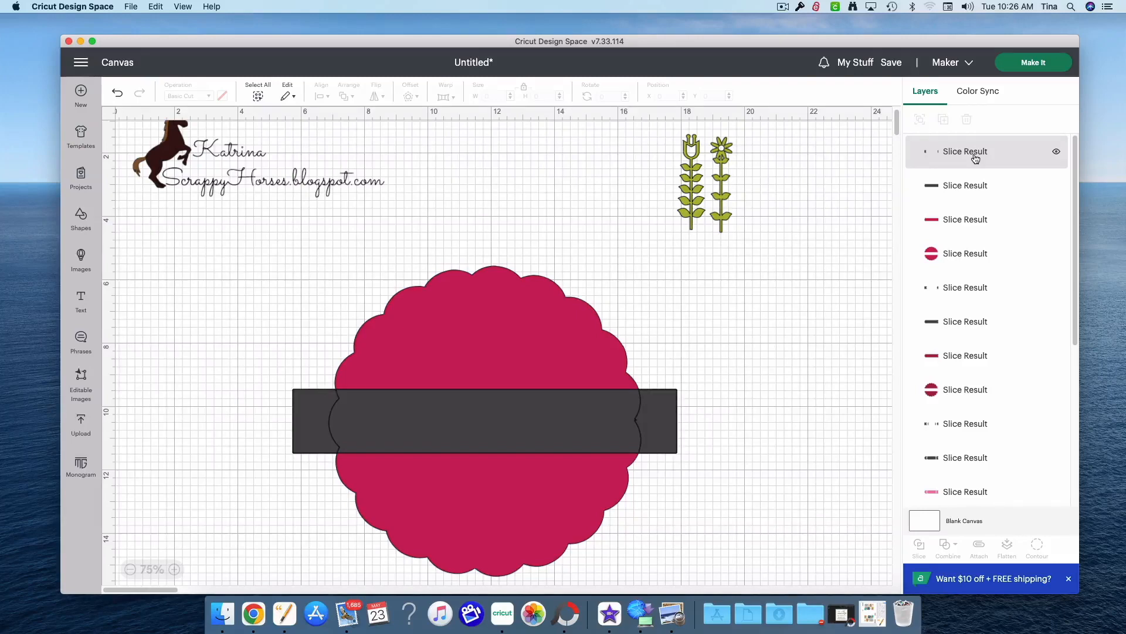
pyautogui.click(975, 153)
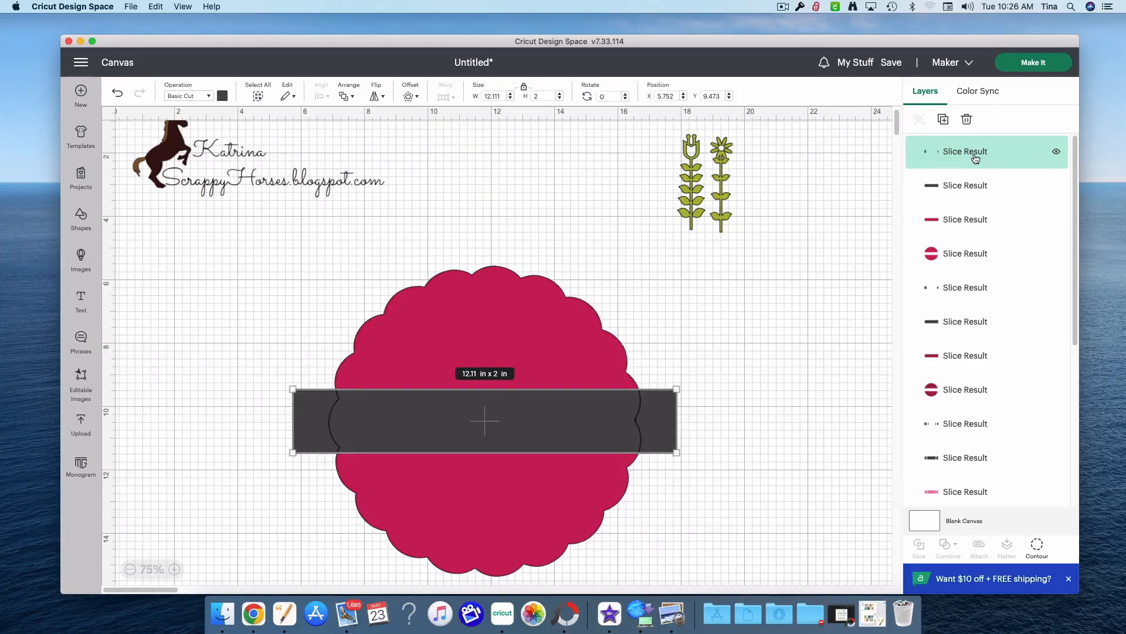
pyautogui.press('Delete')
pyautogui.click(975, 154)
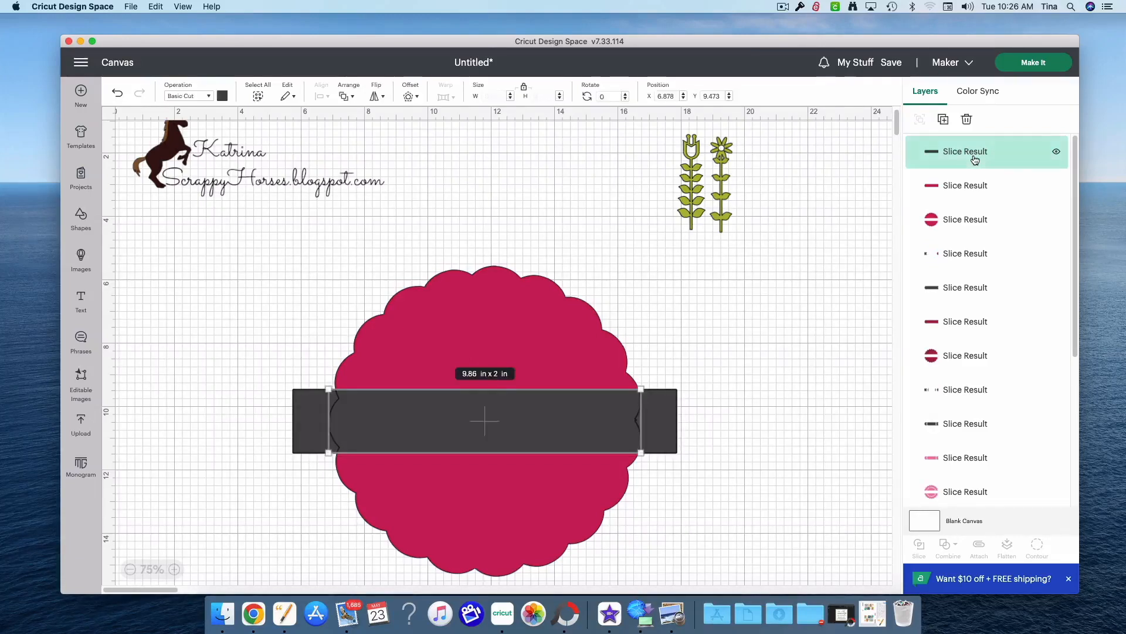
pyautogui.press('Delete')
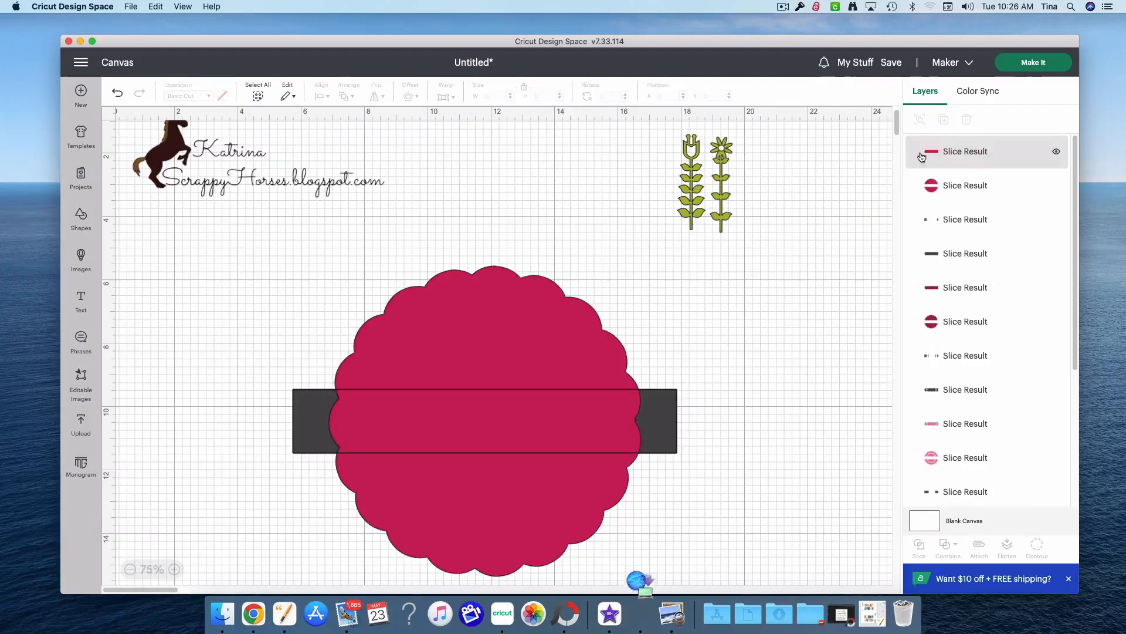
pyautogui.click(962, 154)
pyautogui.press('Delete')
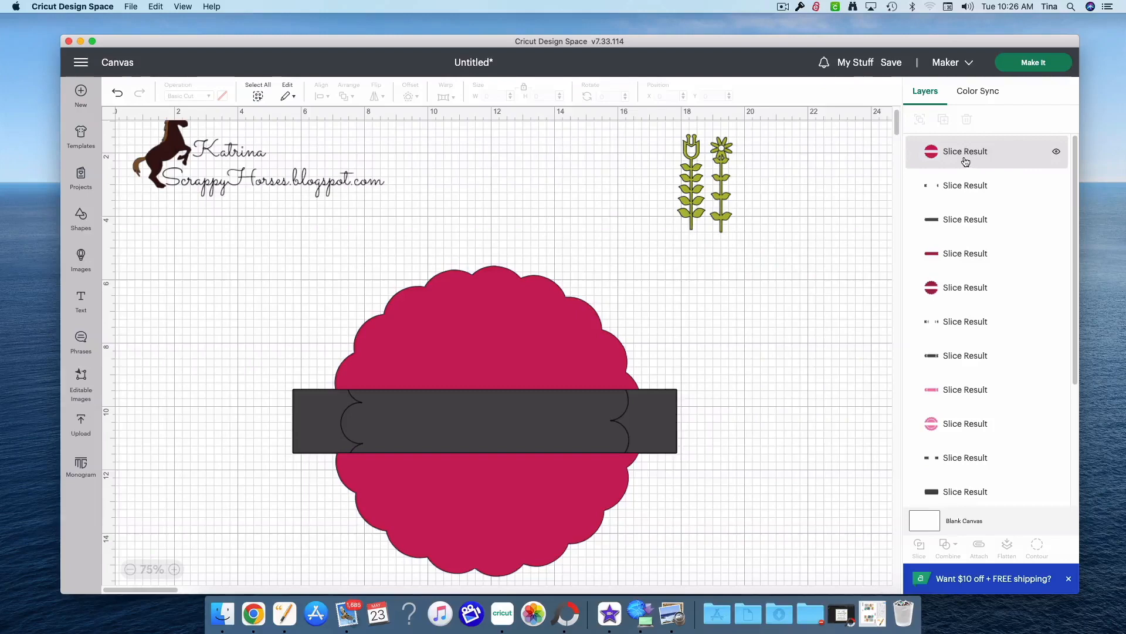
# Delete the two black slice leftovers and the middle strip cut from the dark maroon layer.
pyautogui.click(963, 187)
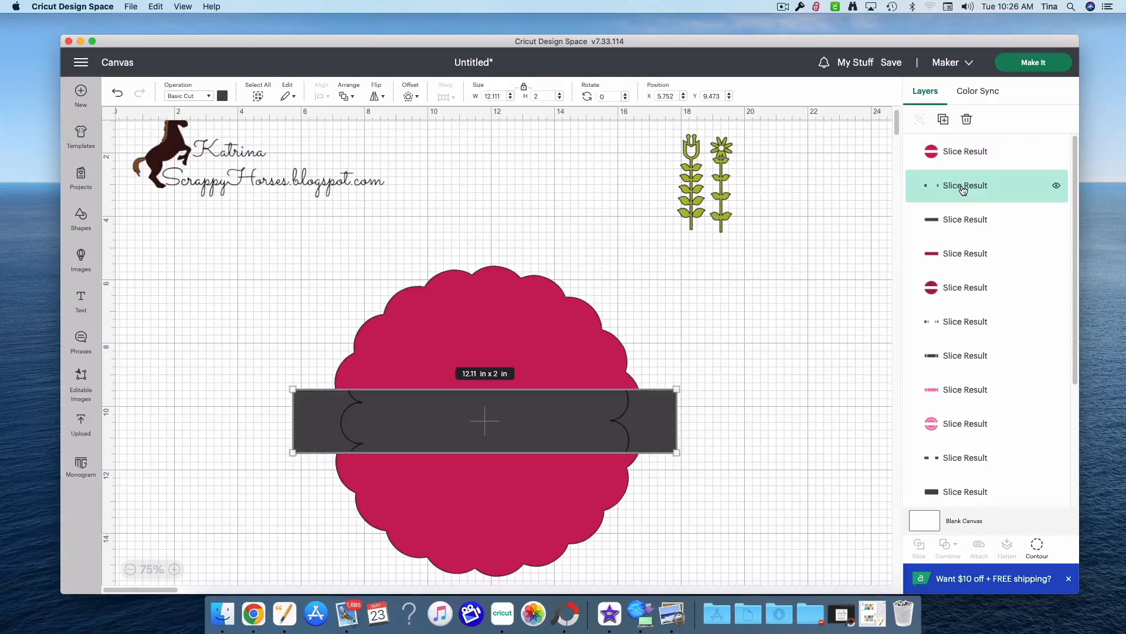
pyautogui.press('Delete')
pyautogui.click(965, 186)
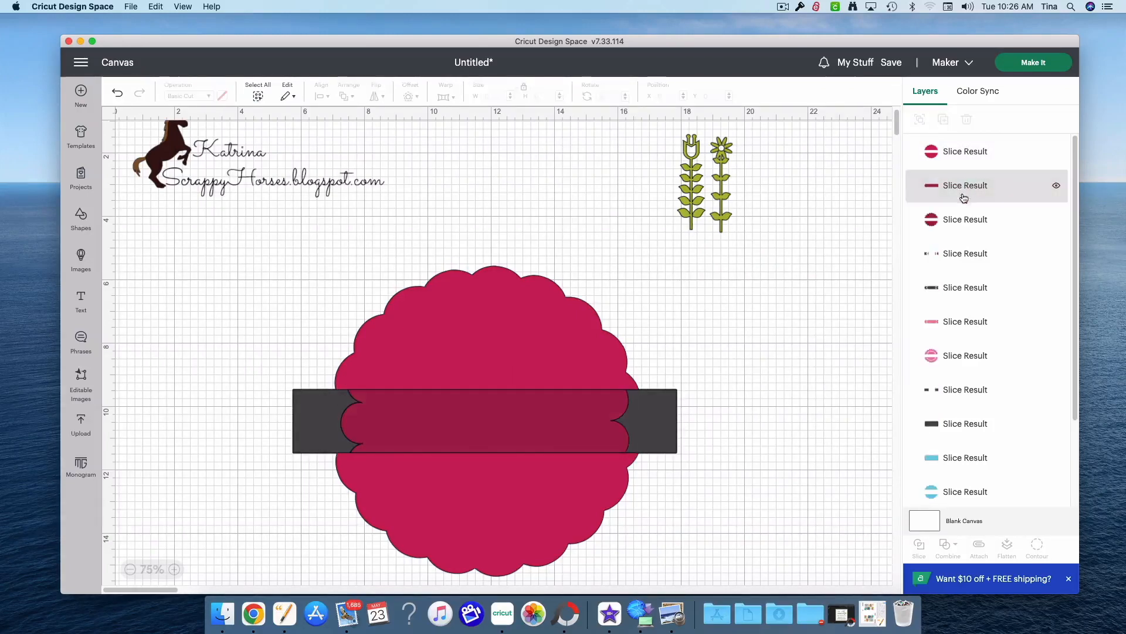
pyautogui.click(965, 187)
pyautogui.press('Delete')
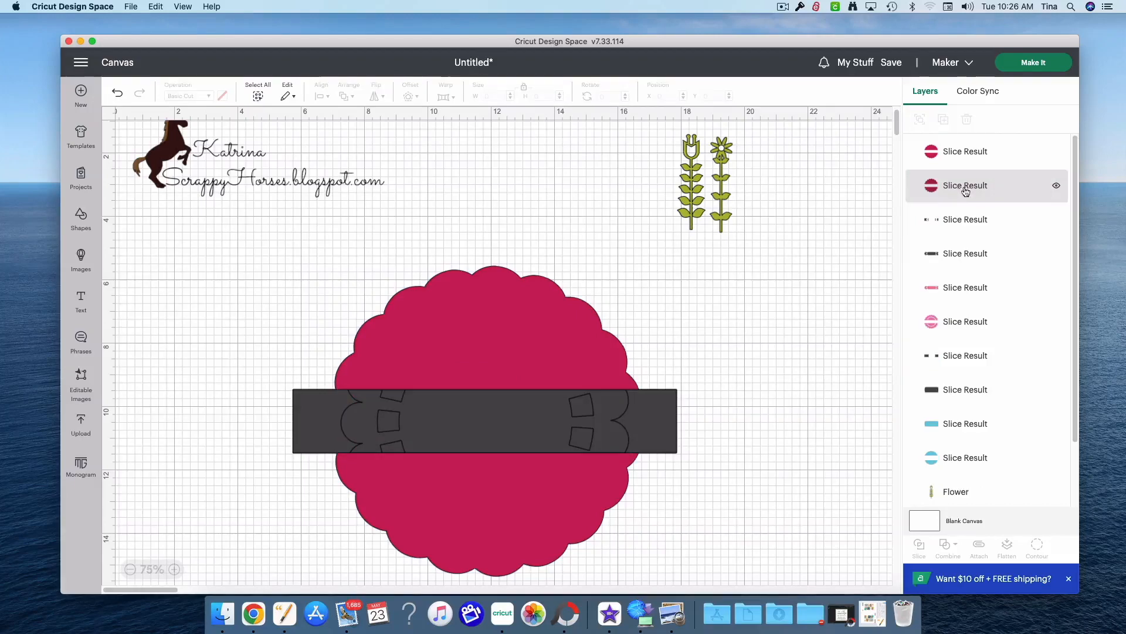
# Delete the two black slice leftovers and the middle strip cut from the pink layer.
pyautogui.click(961, 223)
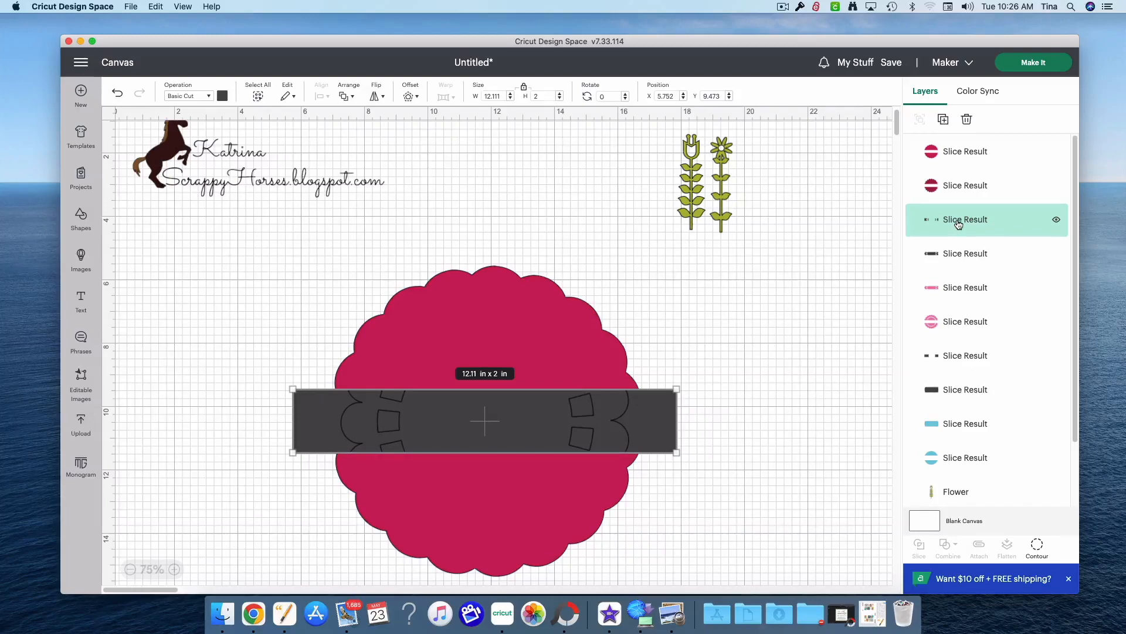
pyautogui.press('Delete')
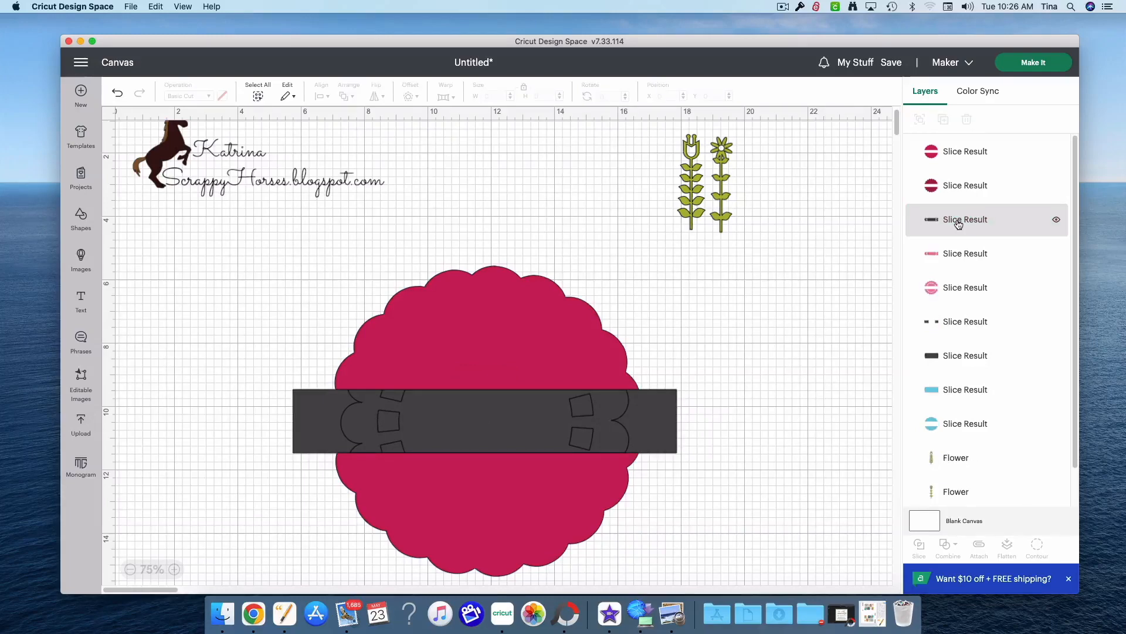
pyautogui.click(958, 223)
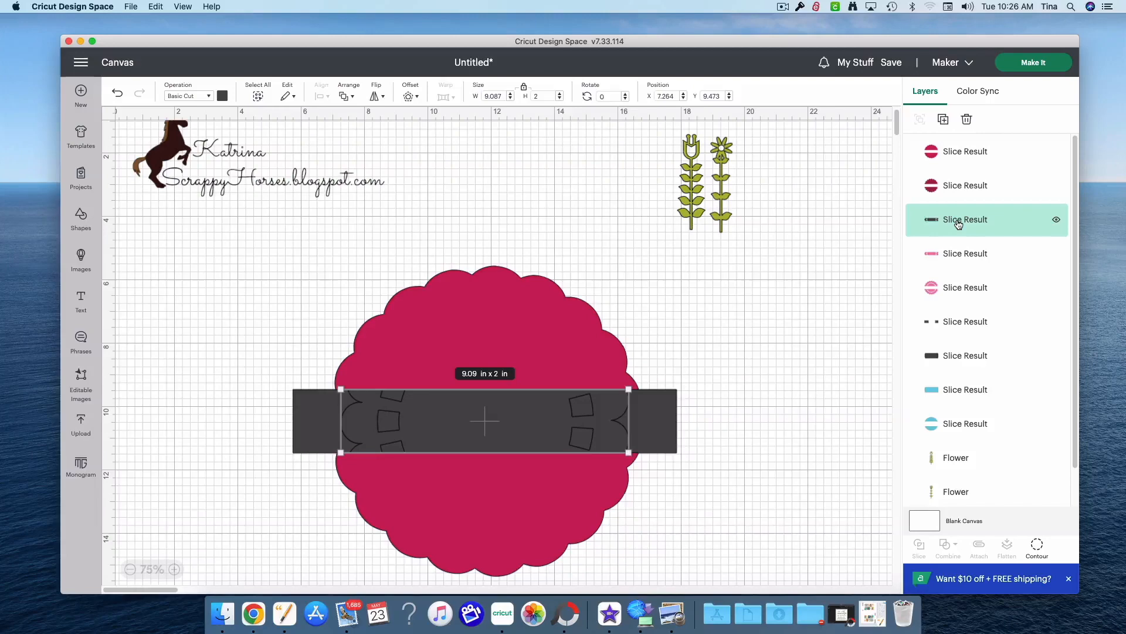
pyautogui.press('Delete')
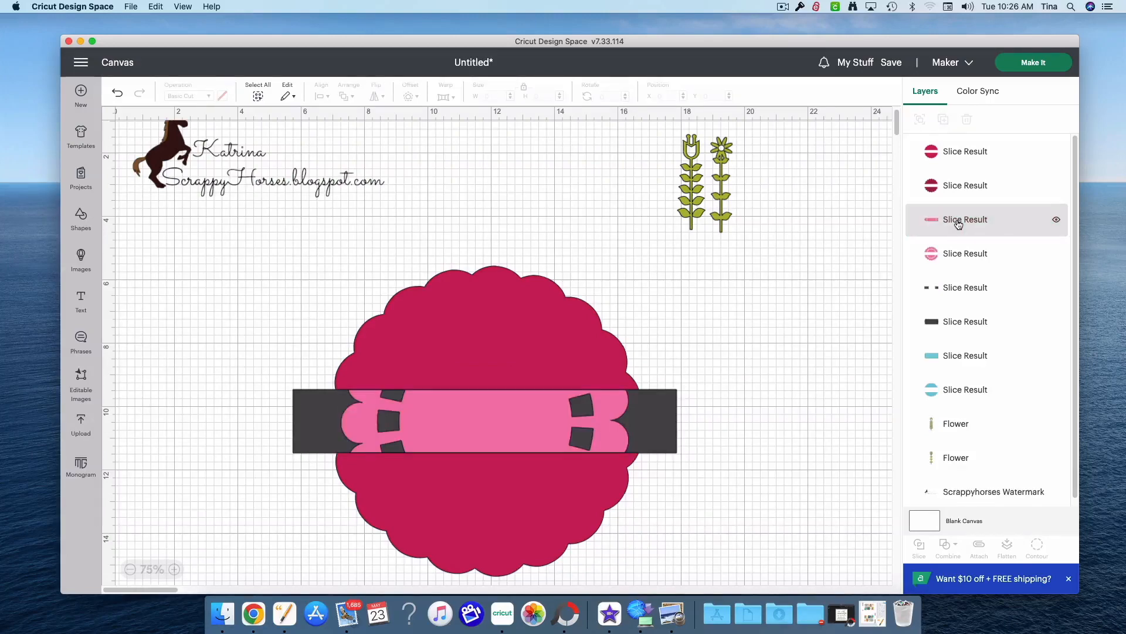
pyautogui.click(959, 225)
pyautogui.press('Delete')
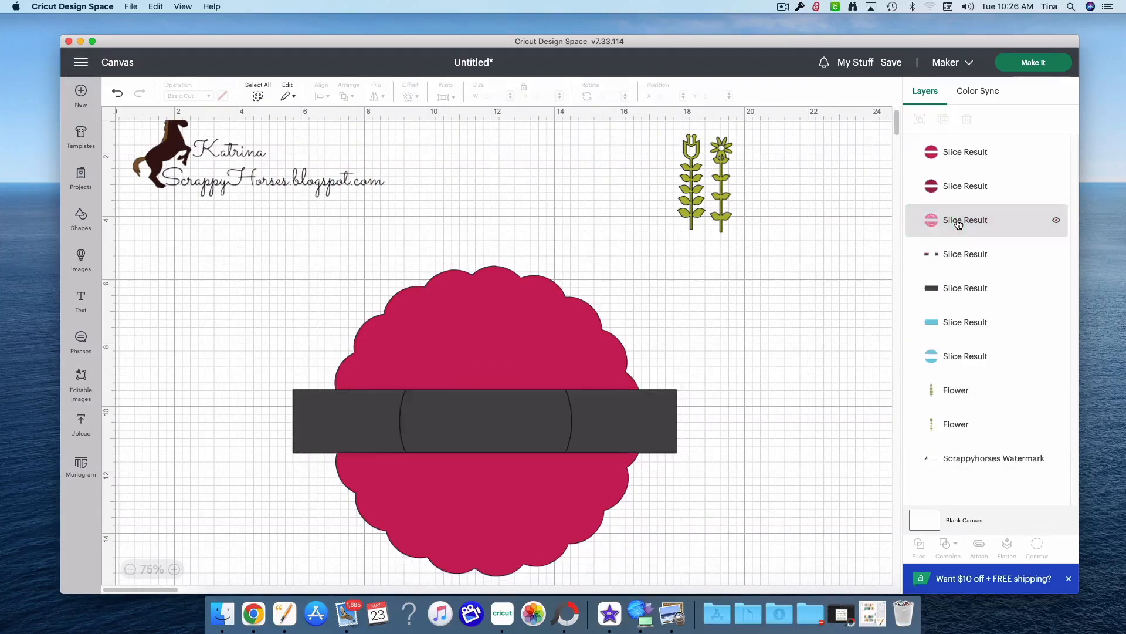
# Delete the two black slice leftovers and the middle strip cut from the blue center layer.
pyautogui.click(960, 260)
pyautogui.press('Delete')
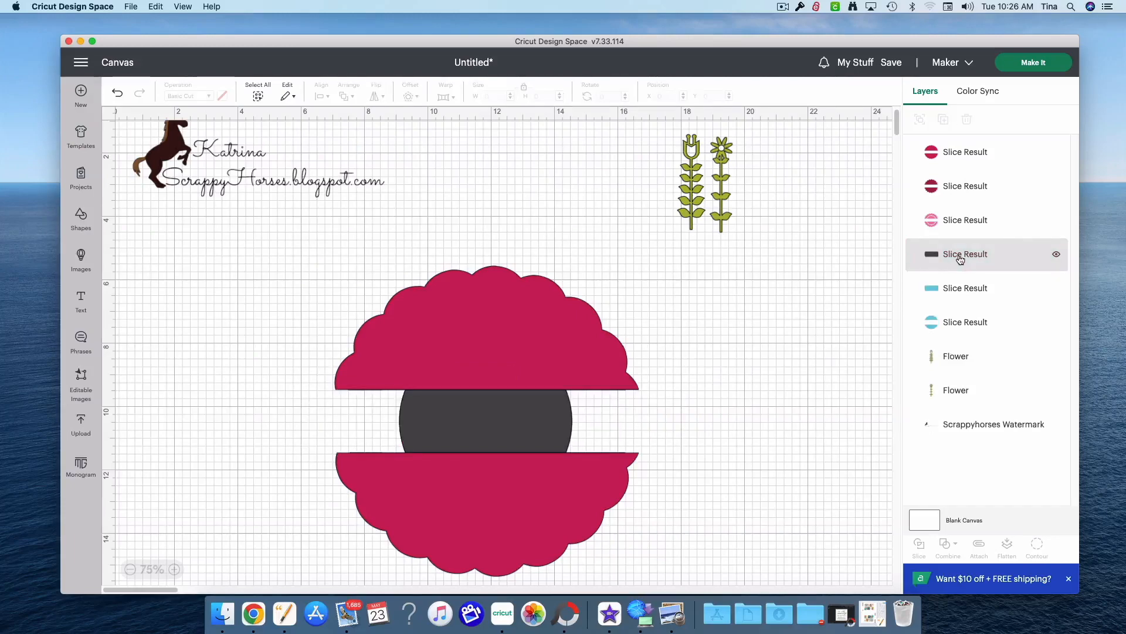
pyautogui.click(960, 260)
pyautogui.press('Delete')
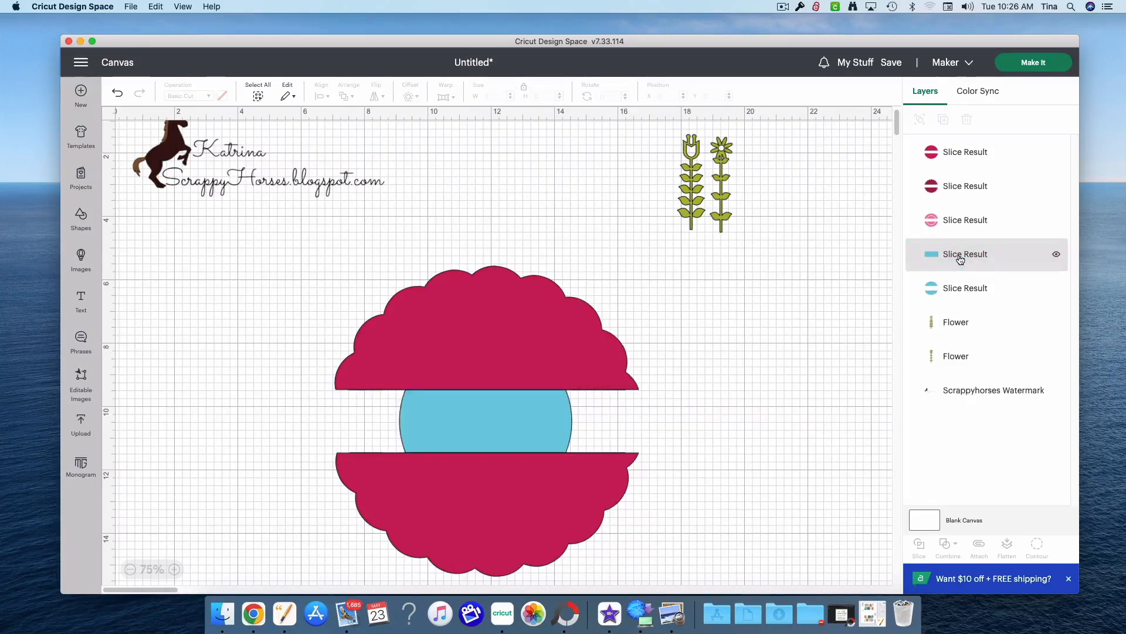
pyautogui.click(959, 262)
pyautogui.press('Delete')
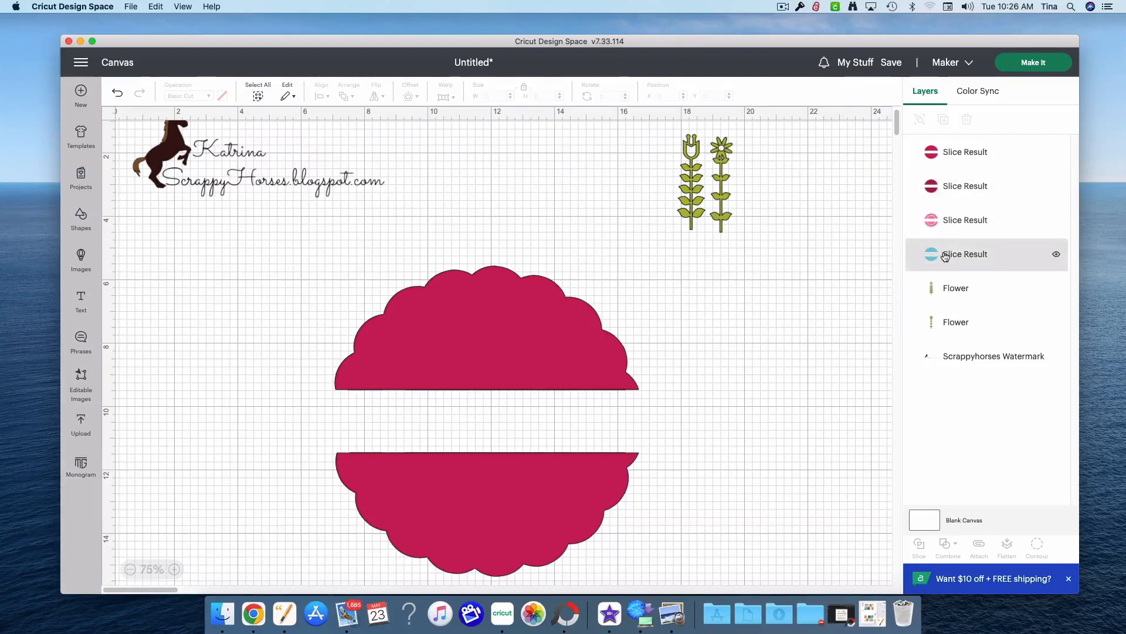
# Reorder the split doily layers from front to back as blue, pink, dark maroon and crimson.
pyautogui.moveTo(949, 185); pyautogui.dragTo(950, 257)
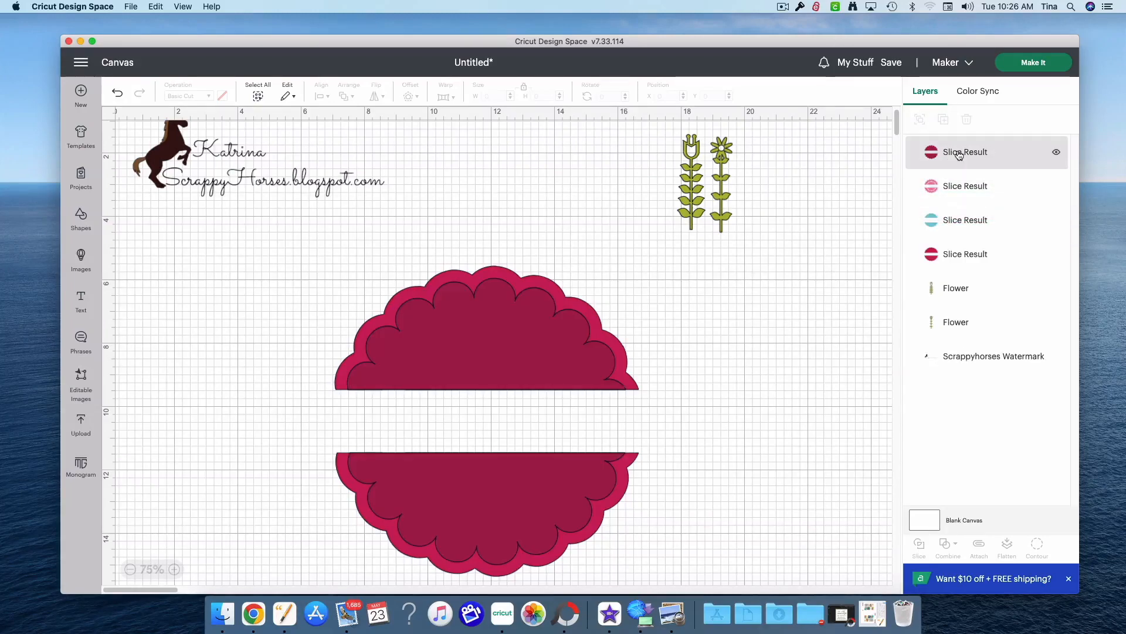
pyautogui.click(958, 155)
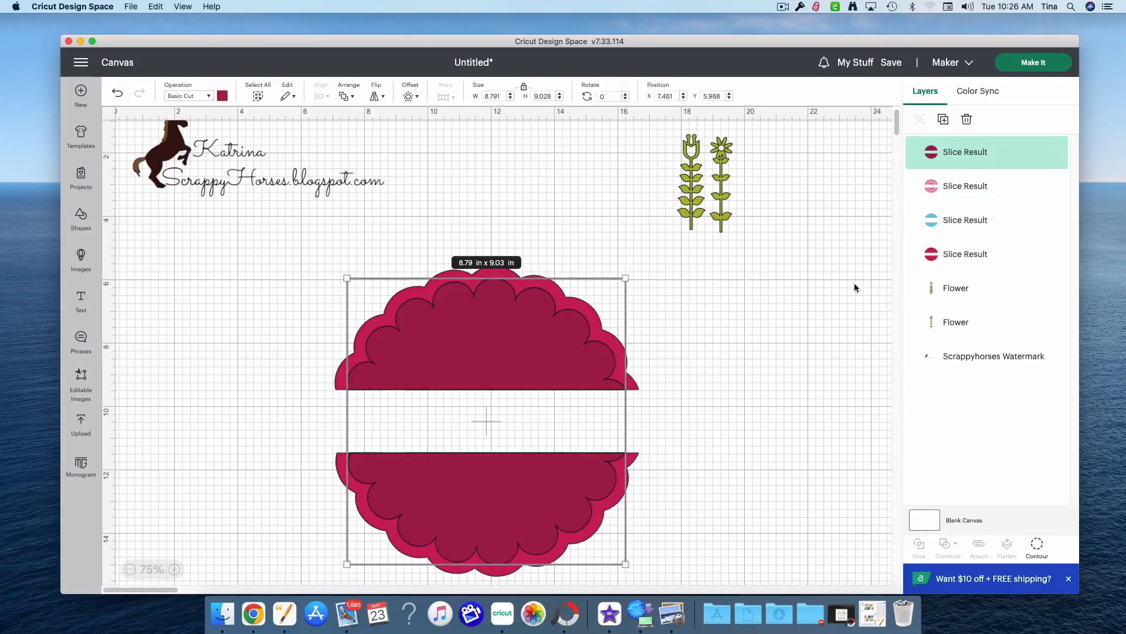
pyautogui.moveTo(950, 219); pyautogui.dragTo(956, 139)
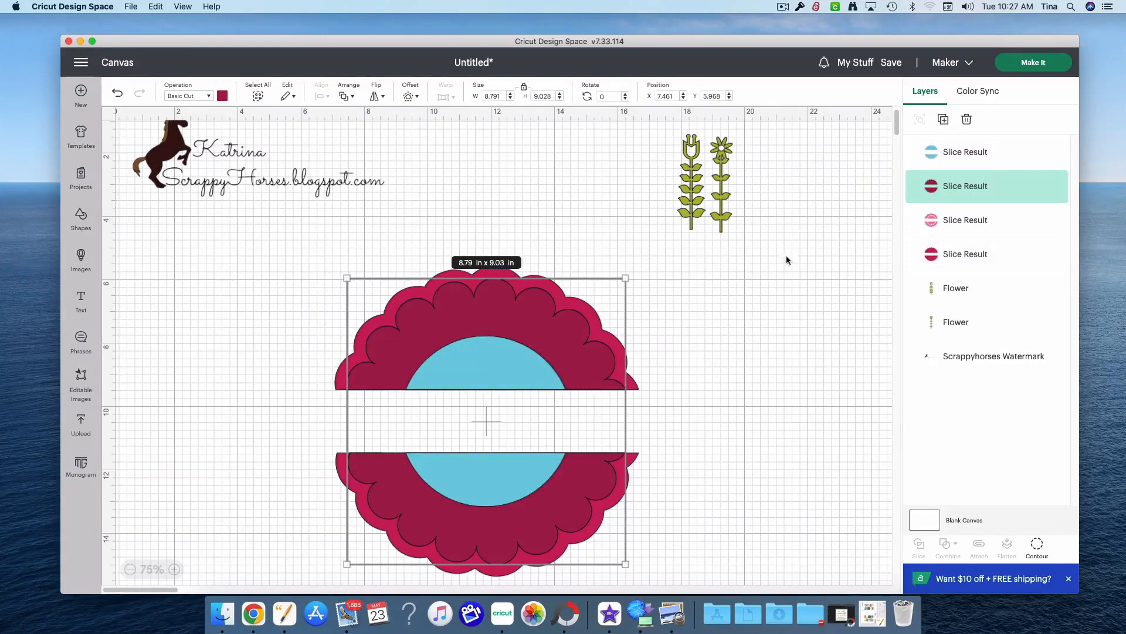
pyautogui.moveTo(958, 222); pyautogui.dragTo(960, 177)
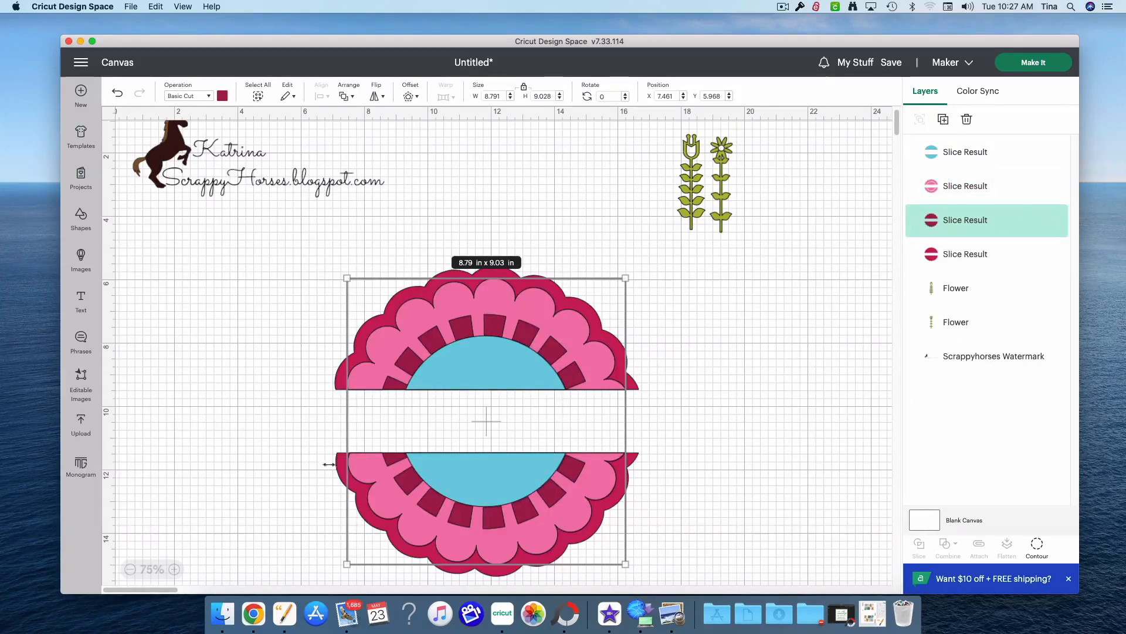
pyautogui.click(833, 509)
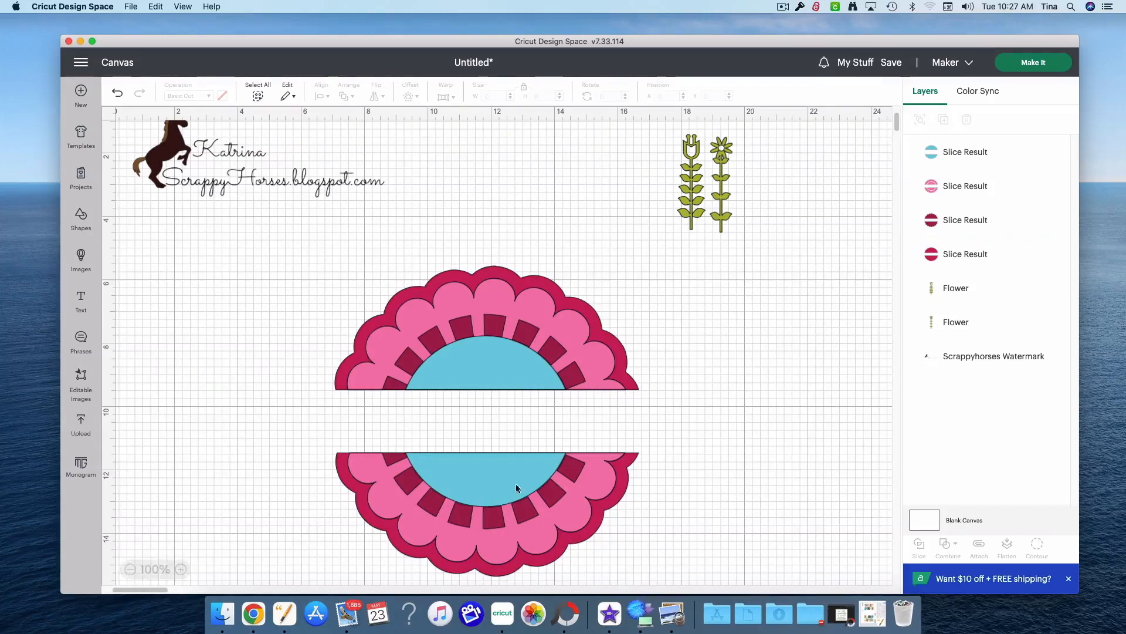
# Add a text object with the person's first name and center it in the gap between the doily halves.
pyautogui.scroll(3, 689, 440)
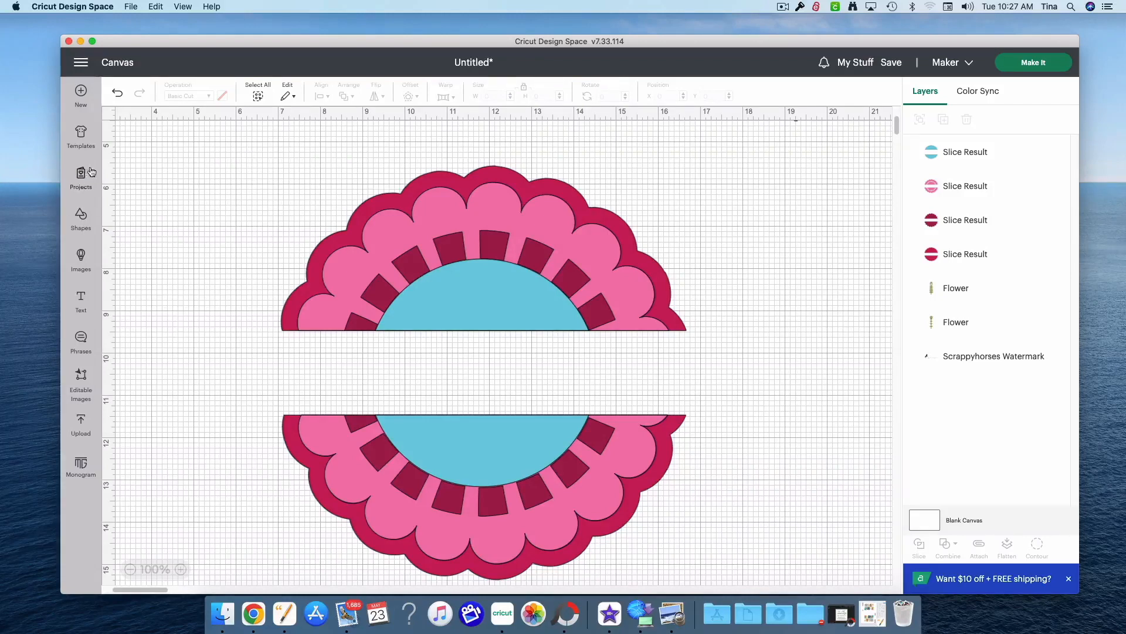
pyautogui.click(81, 299)
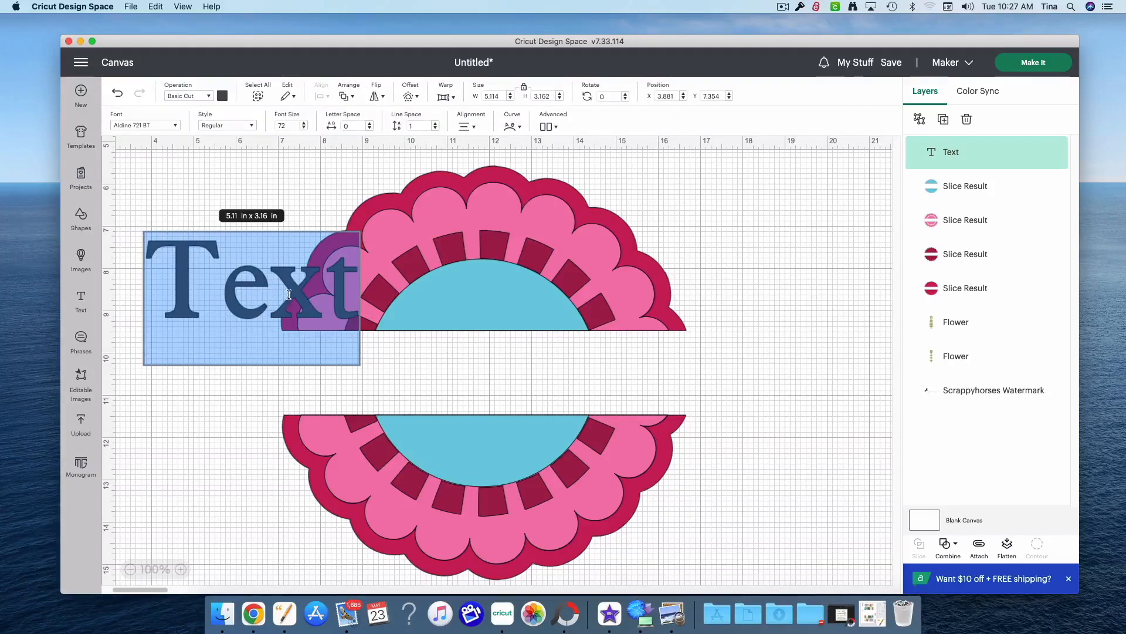
pyautogui.write('Katrina')
pyautogui.moveTo(271, 292); pyautogui.dragTo(426, 385)
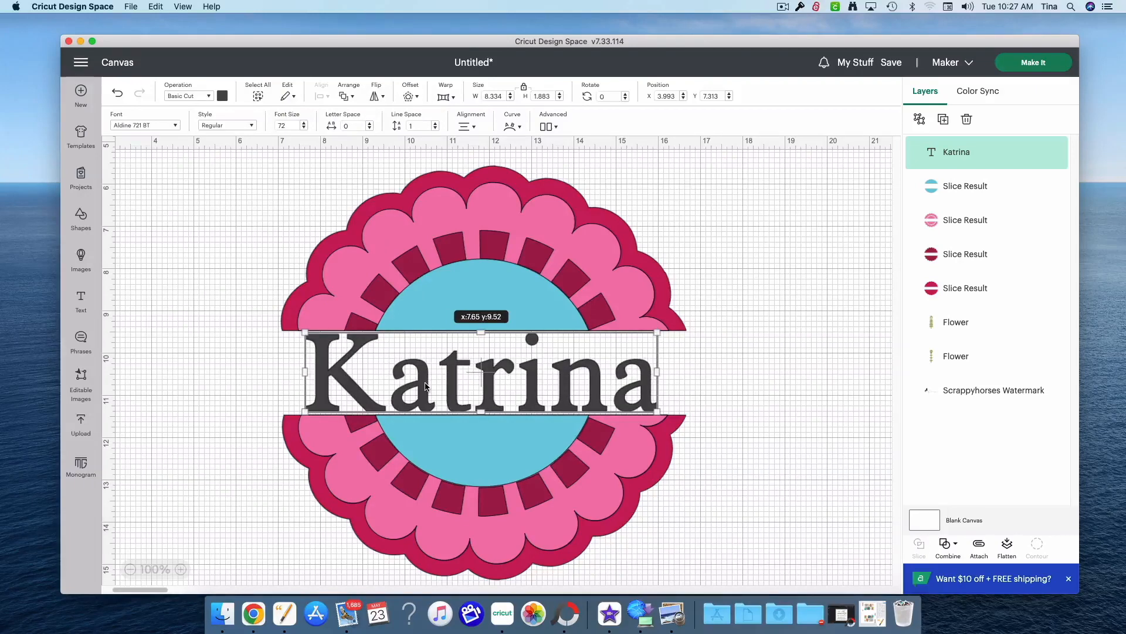
pyautogui.moveTo(426, 385); pyautogui.dragTo(427, 386)
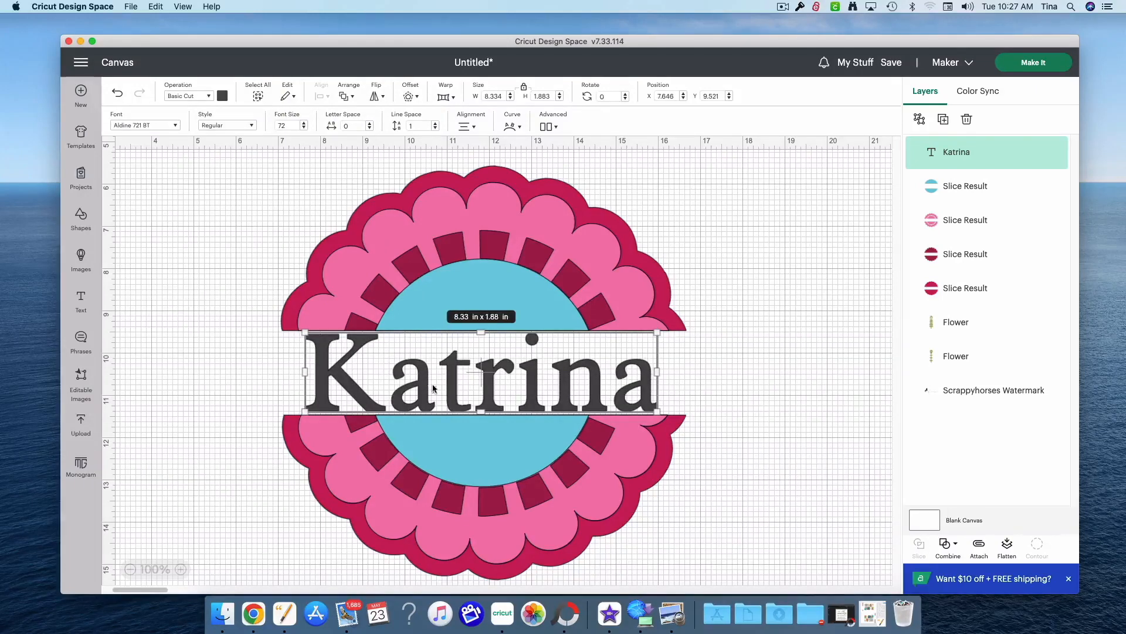
pyautogui.click(793, 398)
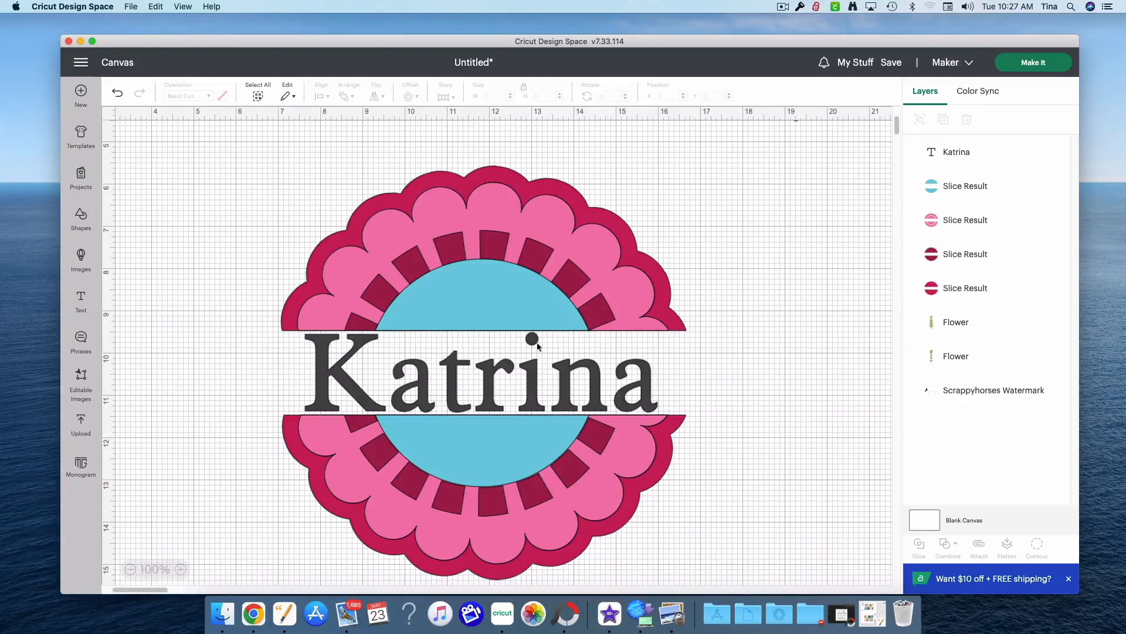
# Scale the whole doily with its name down proportionally to about 5.44 by 5.55 inches.
pyautogui.click(131, 569)
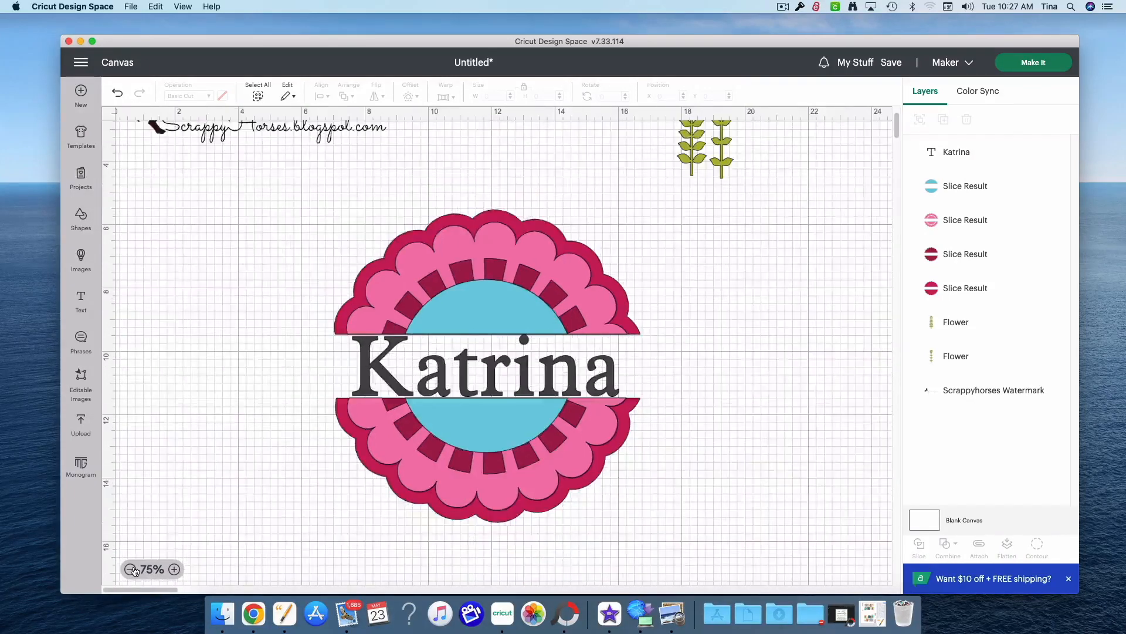
pyautogui.moveTo(680, 534); pyautogui.dragTo(323, 201)
pyautogui.moveTo(640, 521); pyautogui.dragTo(501, 386)
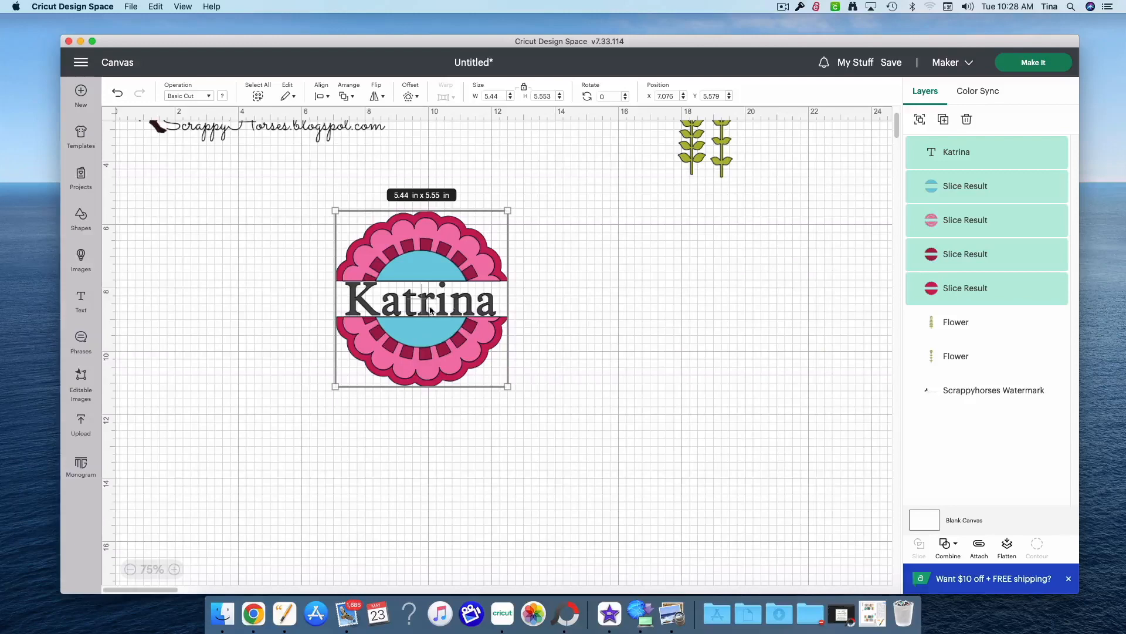
# Add a square, unlock its proportions, size it to 4 by 5.25 inches and place it beside the doily.
pyautogui.click(77, 219)
pyautogui.click(289, 302)
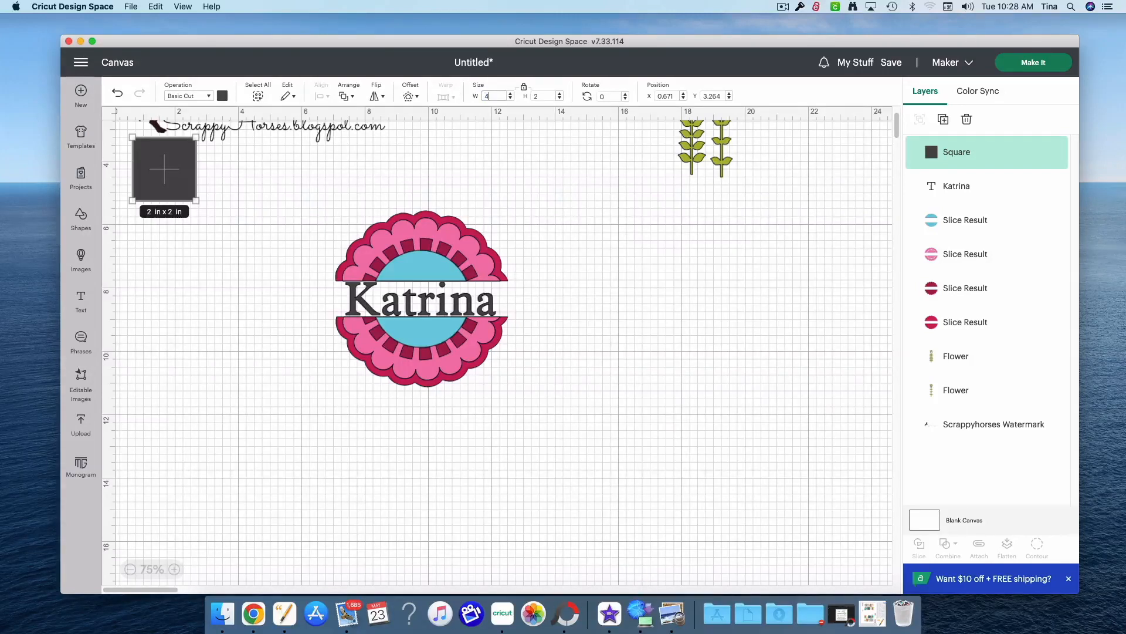
pyautogui.click(544, 96)
pyautogui.click(524, 88)
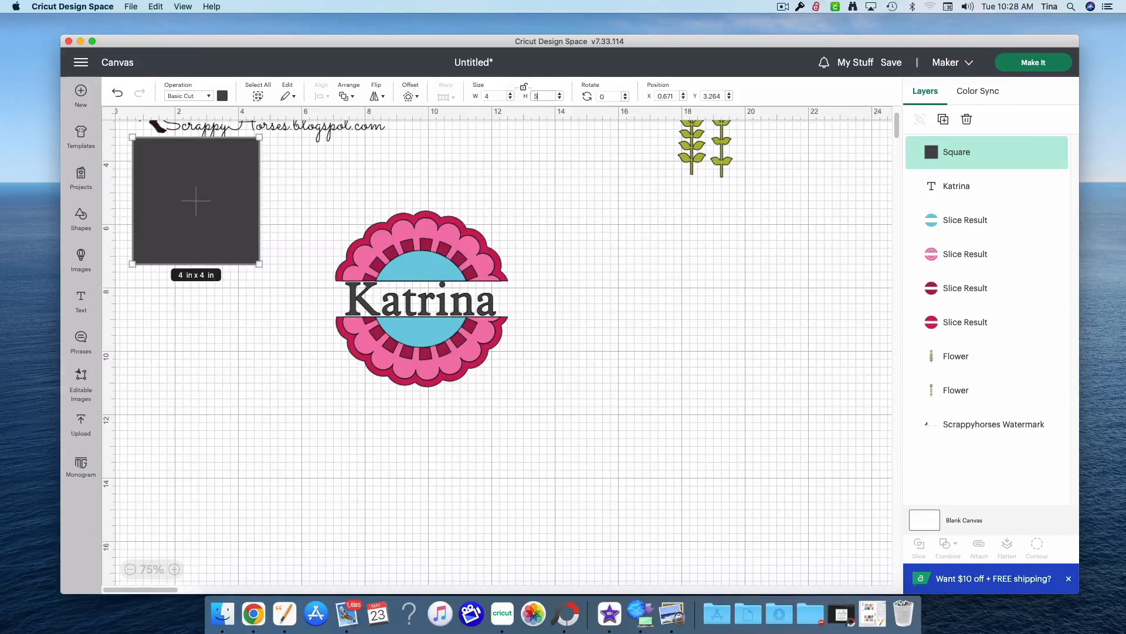
pyautogui.press('Return')
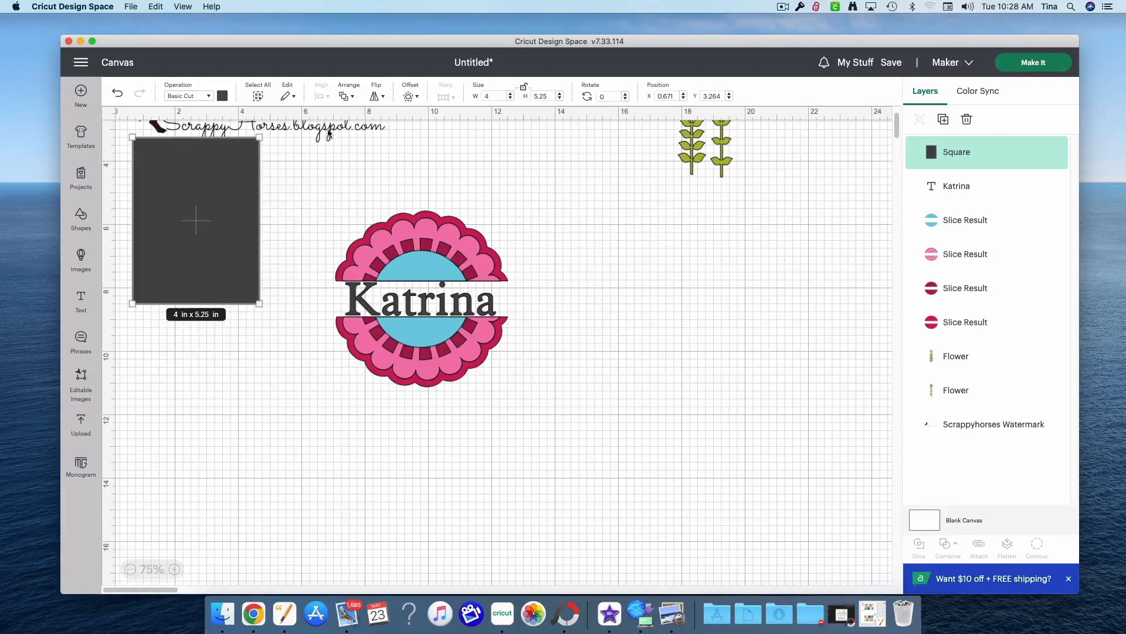
pyautogui.moveTo(185, 269); pyautogui.dragTo(602, 364)
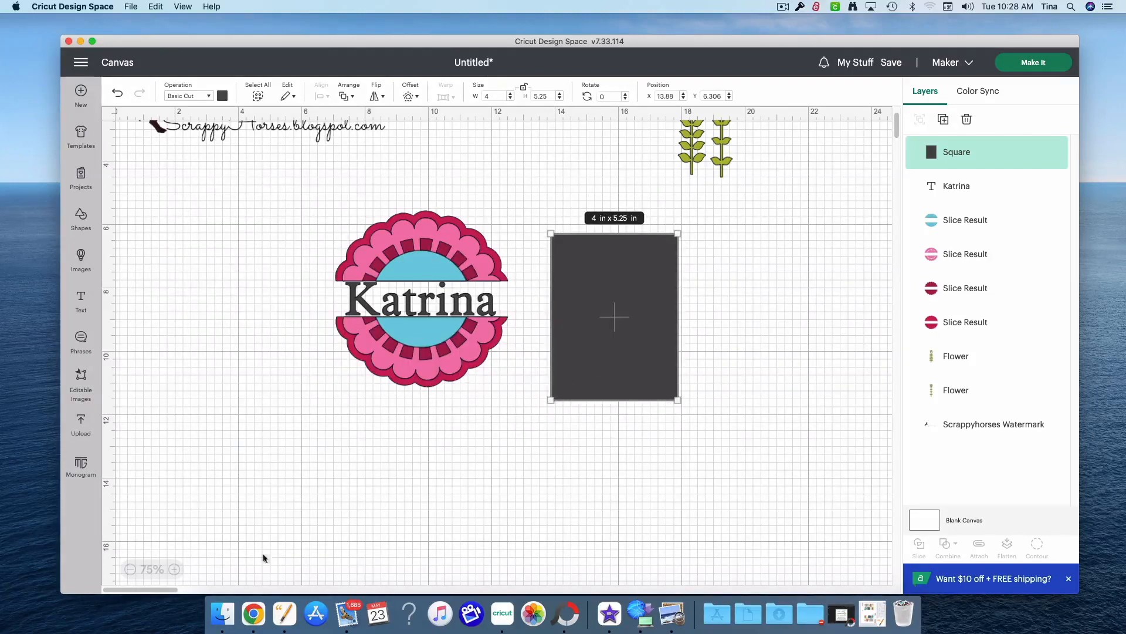
# Shrink the doily with its name to fit within the card rectangle's width, and move the rectangle close to it.
pyautogui.click(172, 570)
pyautogui.moveTo(516, 422); pyautogui.dragTo(264, 145)
pyautogui.moveTo(512, 398); pyautogui.dragTo(388, 261)
pyautogui.moveTo(688, 352); pyautogui.dragTo(530, 344)
# Color the card rectangle white and send it to the back of the layer order.
pyautogui.click(222, 95)
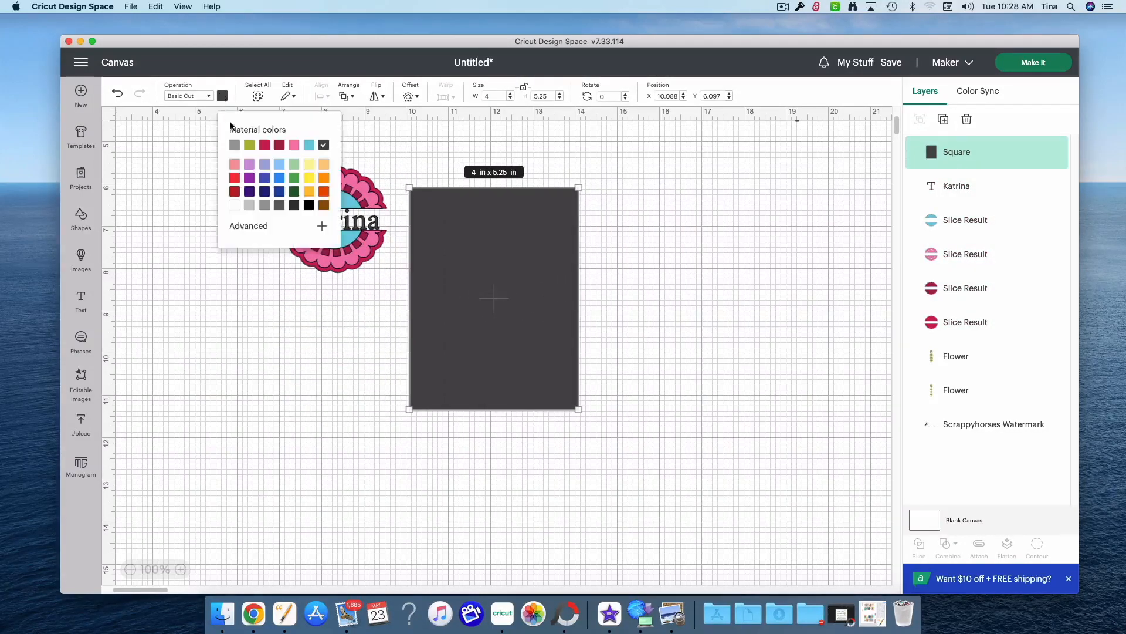
pyautogui.click(236, 205)
pyautogui.click(364, 320)
pyautogui.rightClick(503, 319)
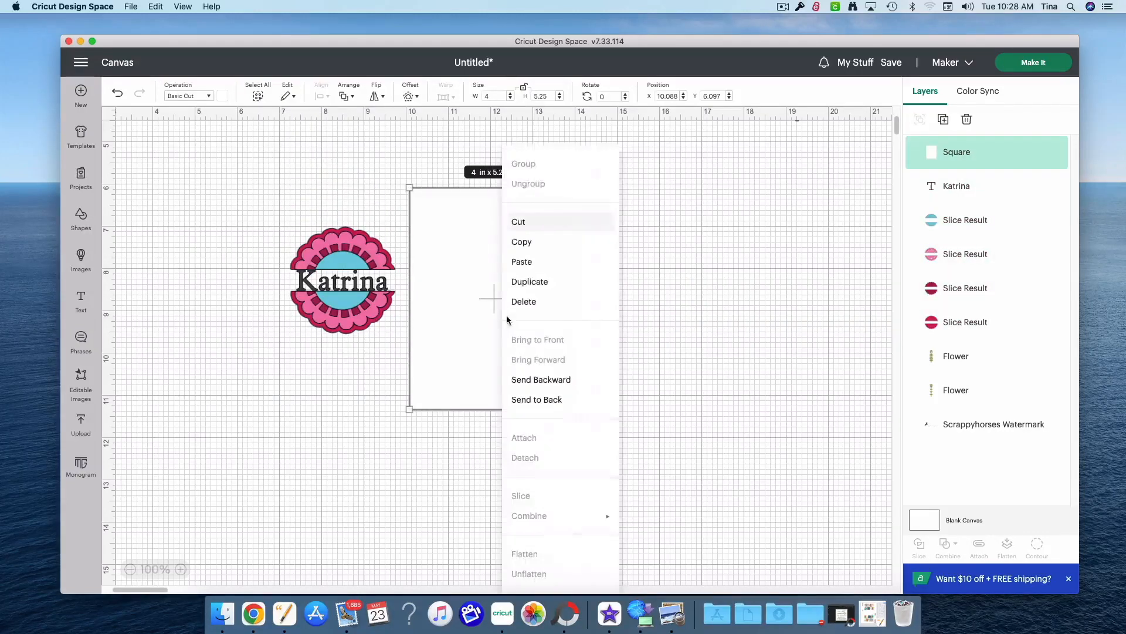
pyautogui.click(541, 380)
# Center the doily with its name on the white rectangle and enlarge it to about 3.28 by 3.34 inches.
pyautogui.moveTo(328, 287); pyautogui.dragTo(384, 298)
pyautogui.moveTo(473, 304); pyautogui.dragTo(484, 301)
pyautogui.moveTo(537, 343); pyautogui.dragTo(509, 333)
pyautogui.click(588, 288)
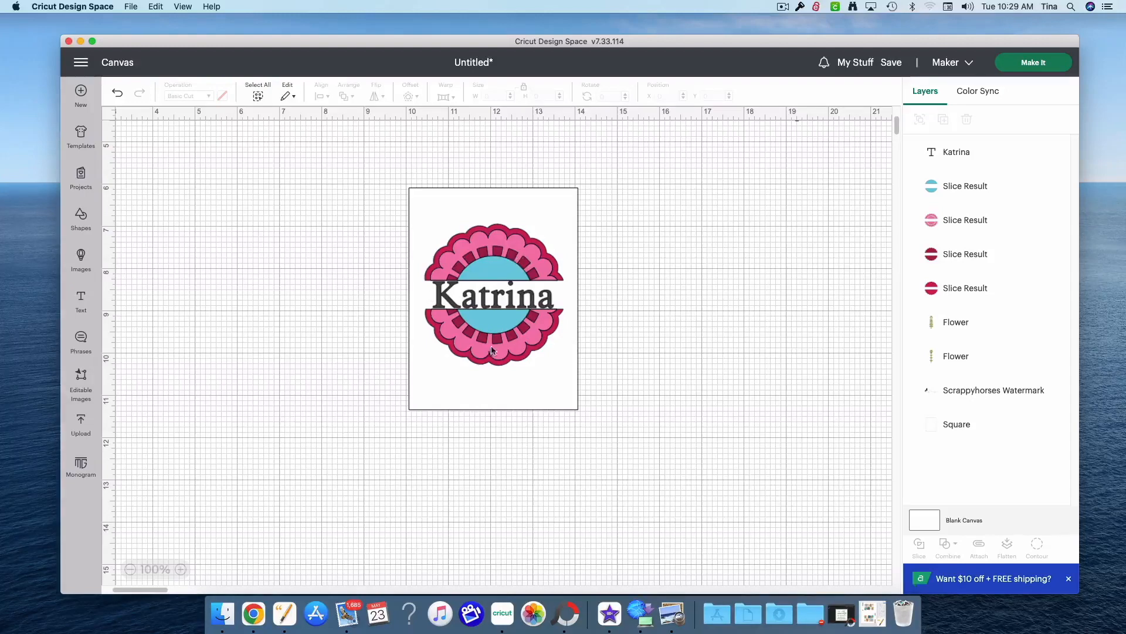
# Move the white rectangle aside and create a welded, rounded-corner offset of 0.194 inches around the doily and name.
pyautogui.moveTo(550, 389); pyautogui.dragTo(797, 404)
pyautogui.moveTo(555, 414); pyautogui.dragTo(383, 205)
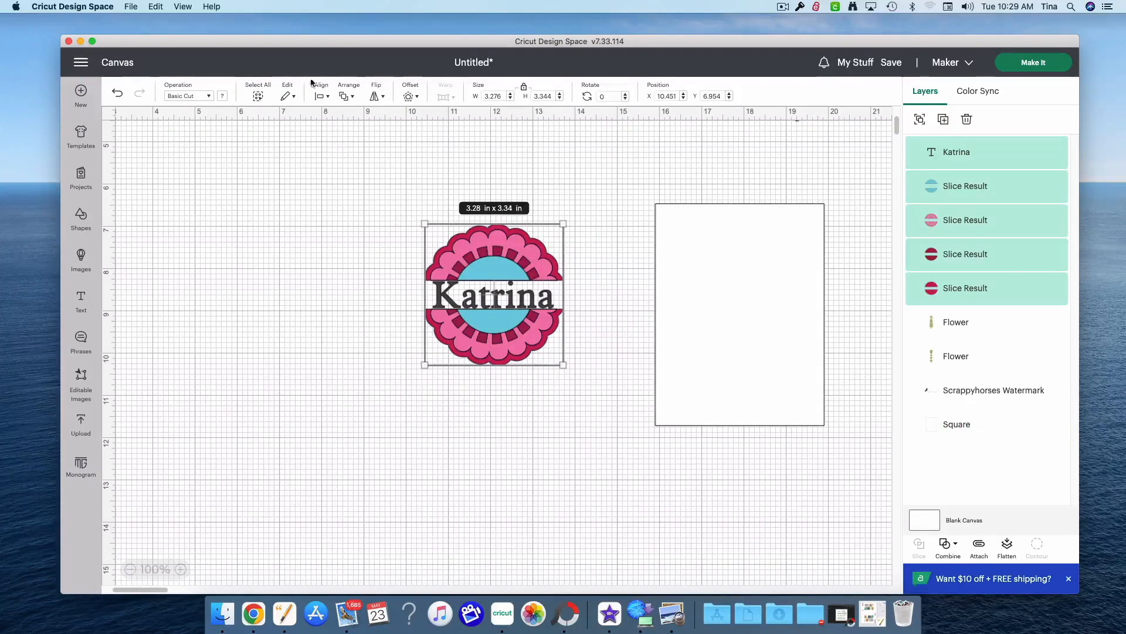
pyautogui.click(410, 95)
pyautogui.moveTo(421, 151); pyautogui.dragTo(418, 152)
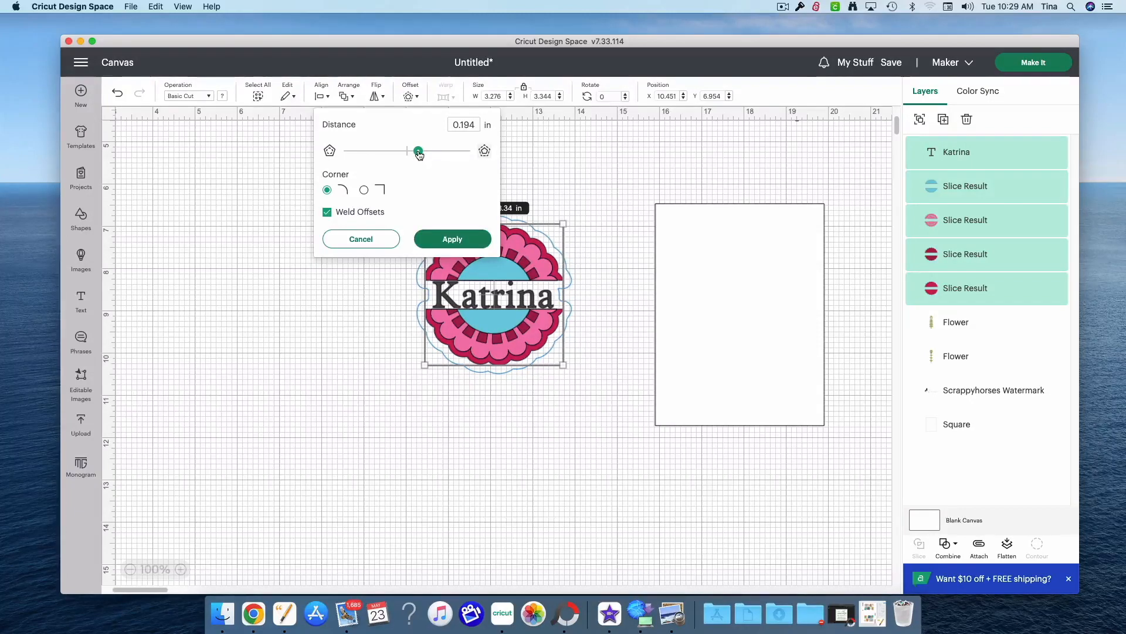
pyautogui.click(440, 239)
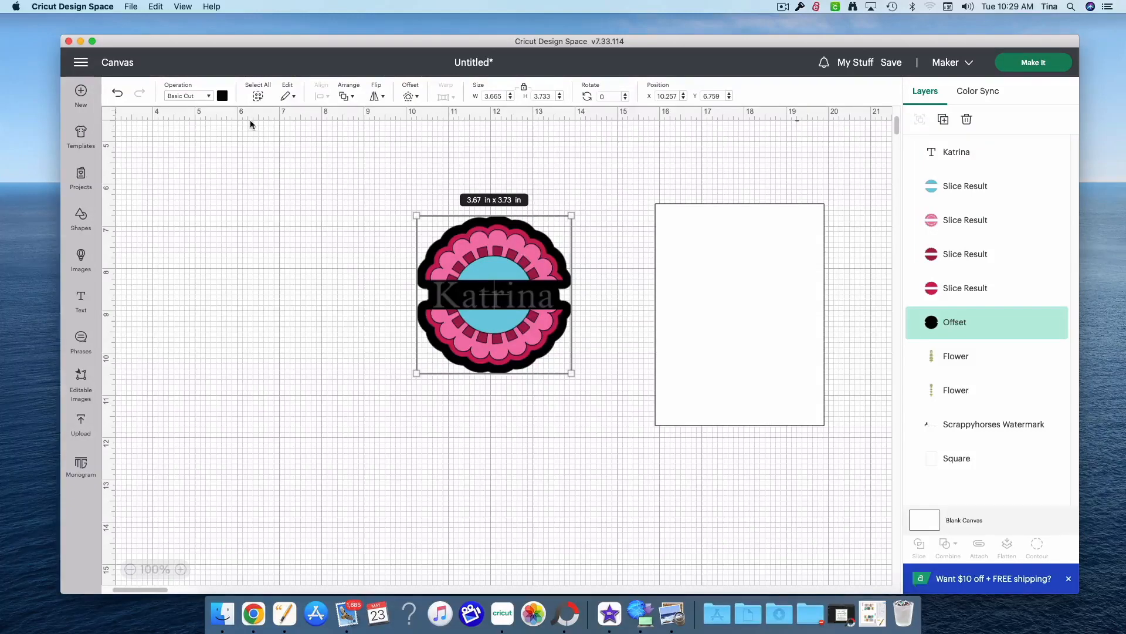
# Color the offset behind the doily light yellow, trying a brighter yellow first.
pyautogui.click(222, 95)
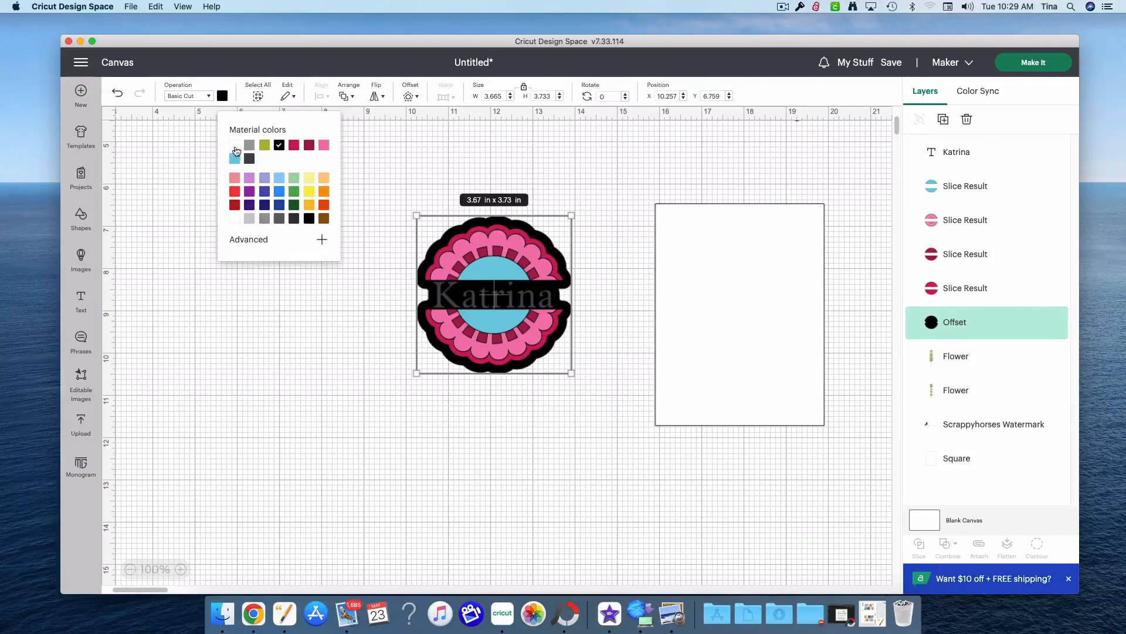
pyautogui.click(309, 194)
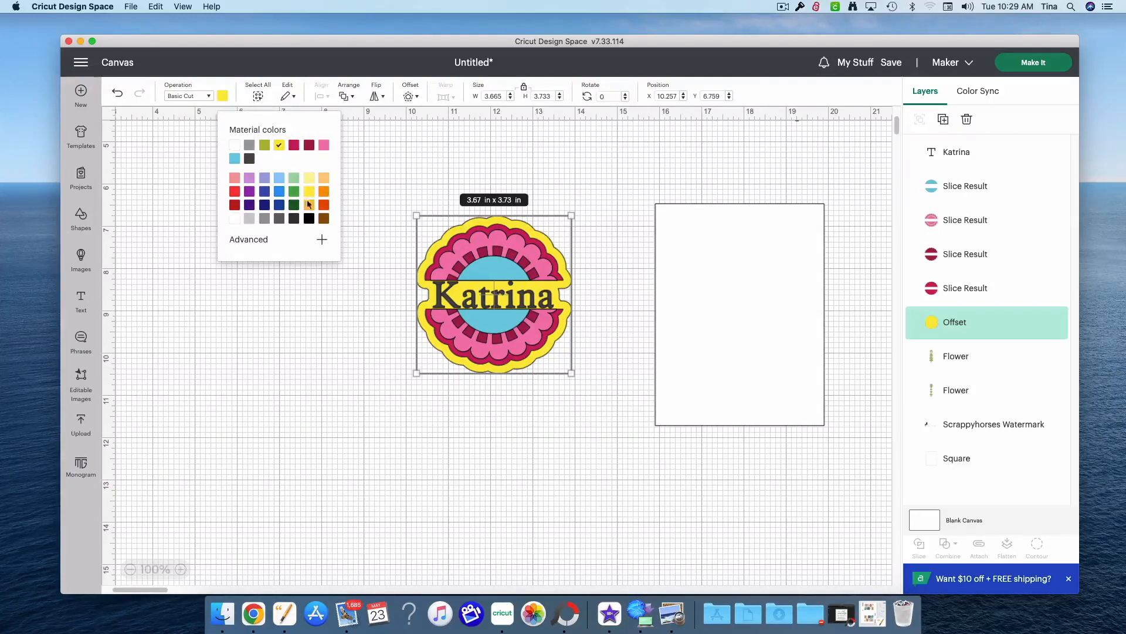
pyautogui.click(310, 178)
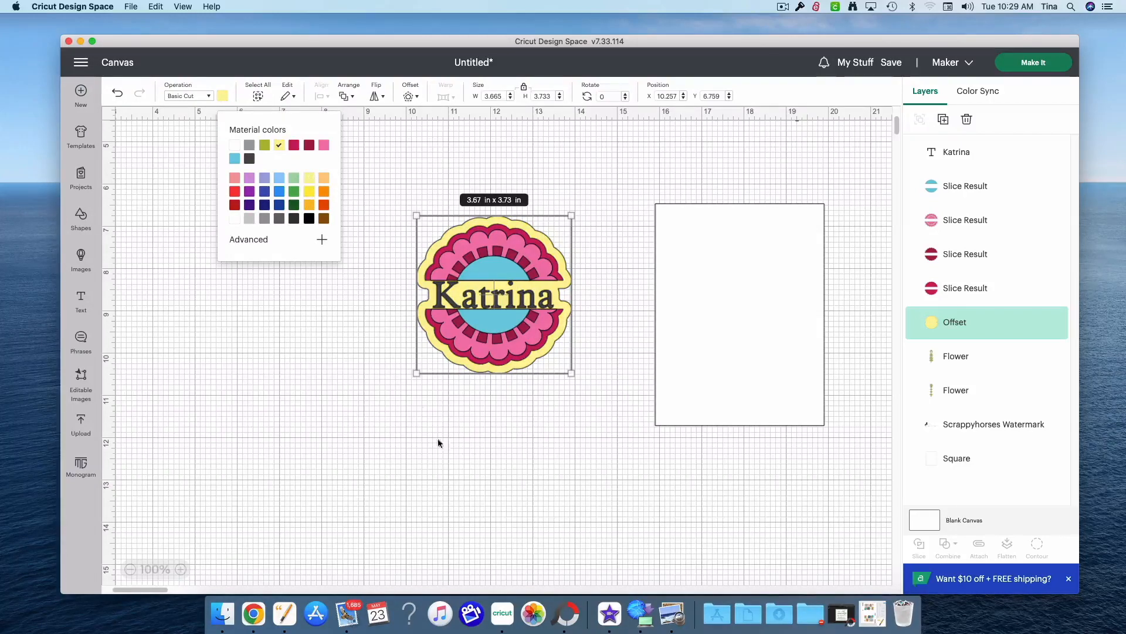
pyautogui.click(505, 460)
# Flatten the doily, name and yellow offset into one Print Then Cut image and shift it slightly.
pyautogui.moveTo(561, 419); pyautogui.dragTo(414, 212)
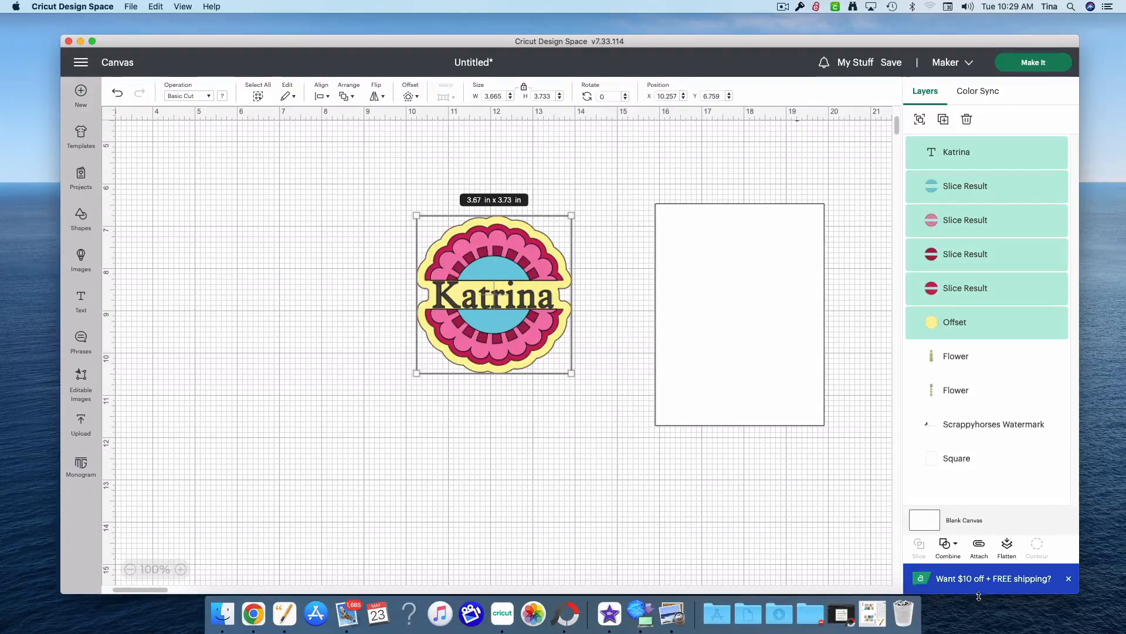
pyautogui.click(1007, 545)
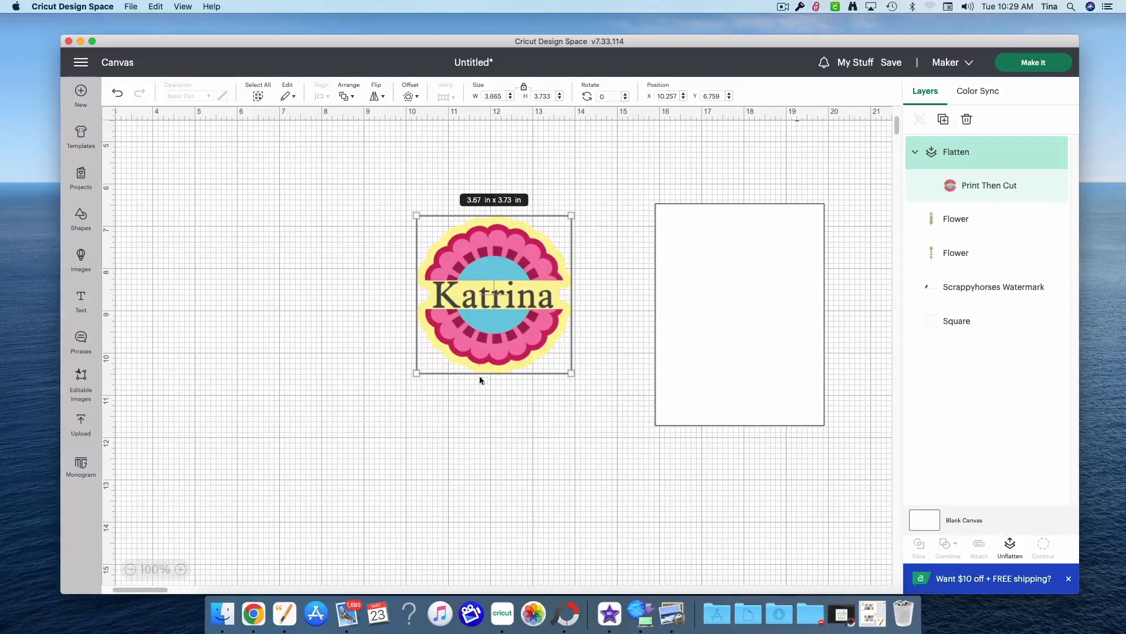
pyautogui.moveTo(487, 356); pyautogui.dragTo(435, 372)
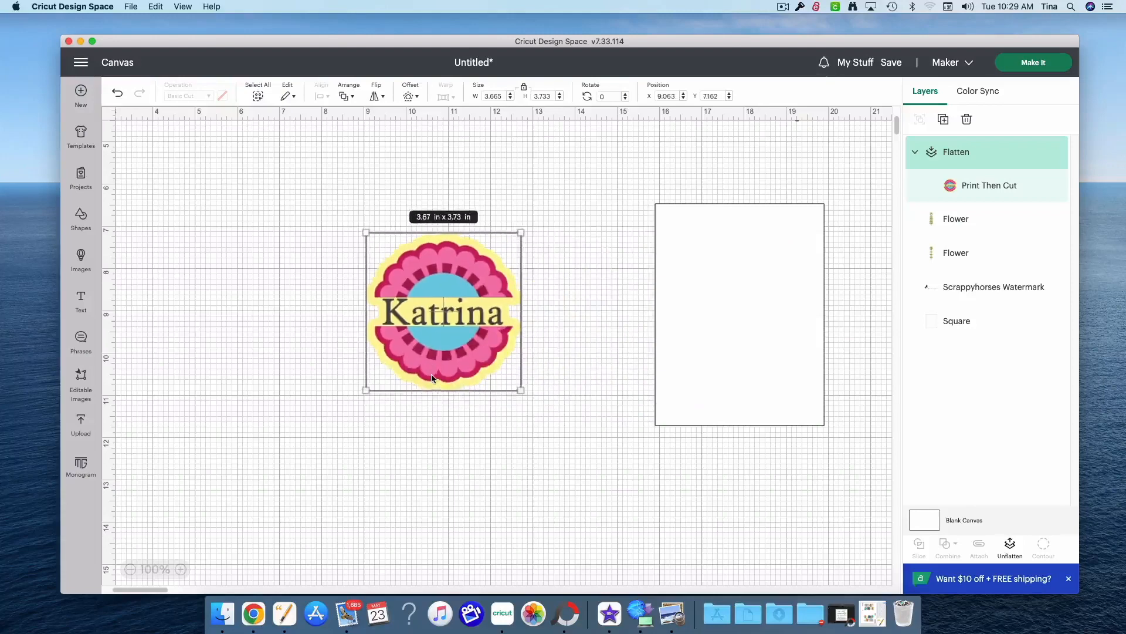
# Unflatten the design and place the doily with its name, without the yellow offset, on the white rectangle.
pyautogui.click(1007, 547)
pyautogui.click(1007, 549)
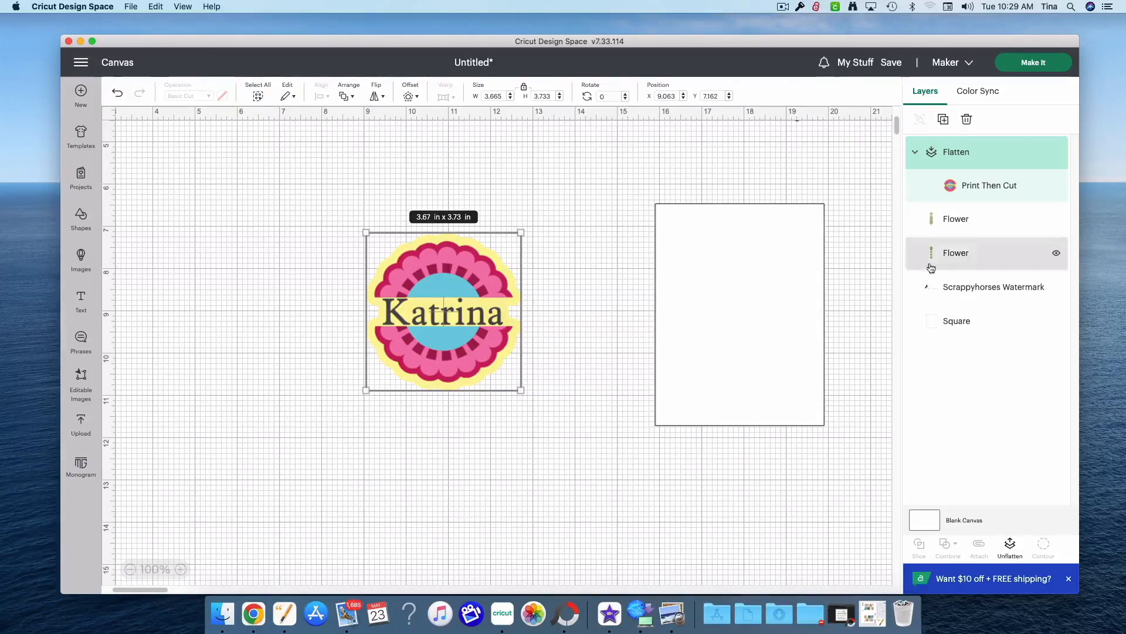
pyautogui.click(1009, 544)
pyautogui.moveTo(520, 397); pyautogui.dragTo(347, 254)
pyautogui.moveTo(434, 313); pyautogui.dragTo(730, 311)
# Flatten the doily, name and white rectangle into one Print Then Cut image and move it clear of the flowers.
pyautogui.moveTo(827, 472); pyautogui.dragTo(650, 199)
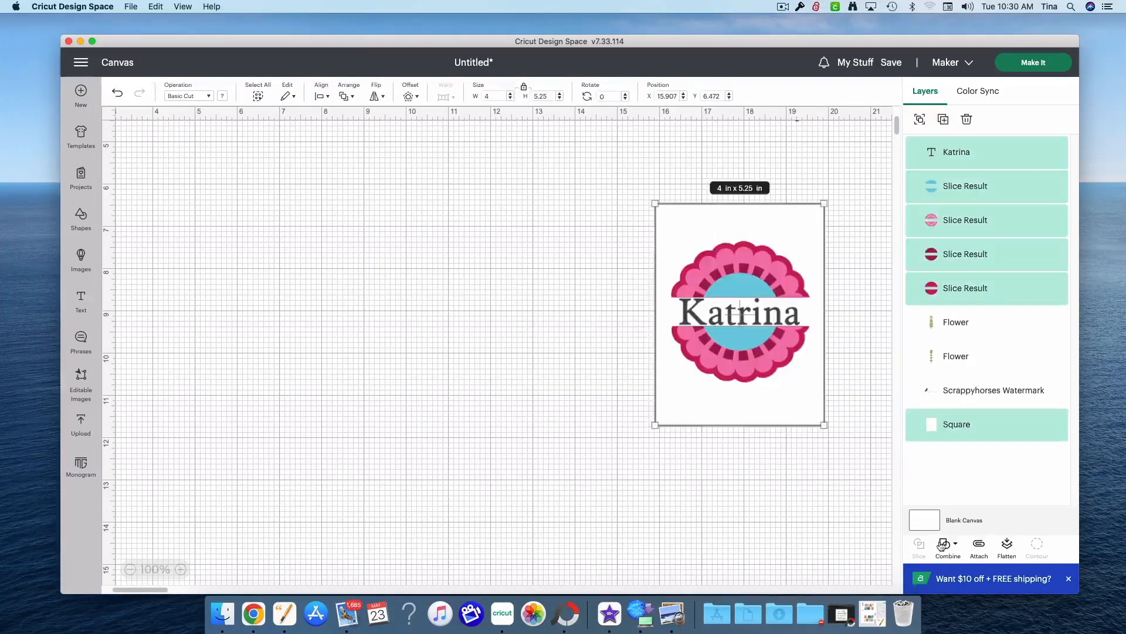
pyautogui.click(1007, 546)
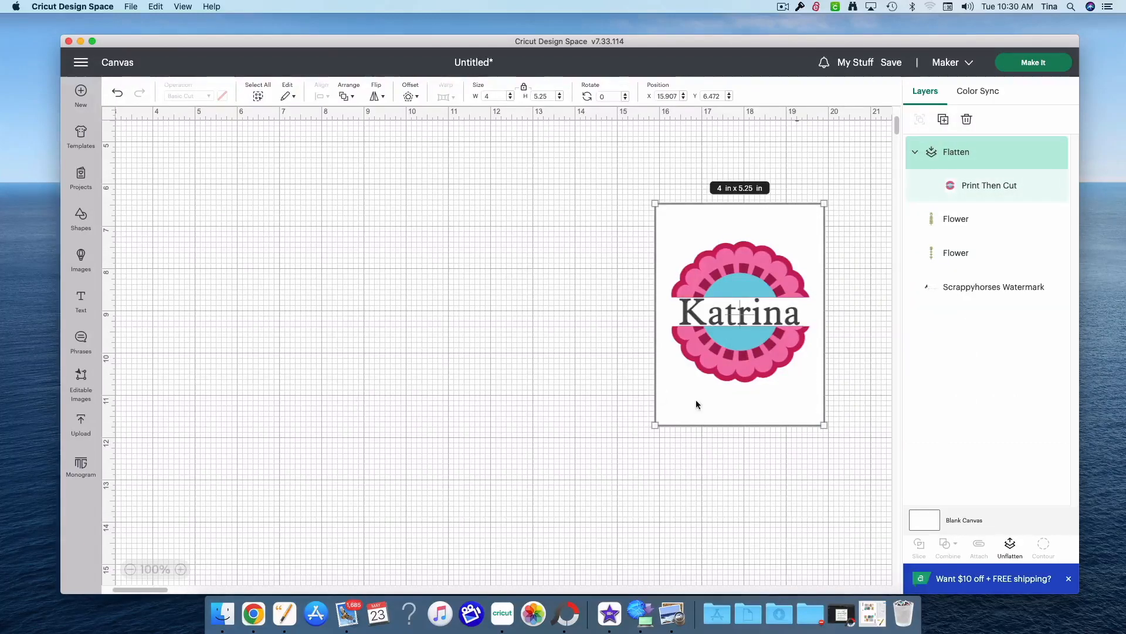
pyautogui.moveTo(696, 403); pyautogui.dragTo(398, 380)
pyautogui.moveTo(466, 385); pyautogui.dragTo(807, 335)
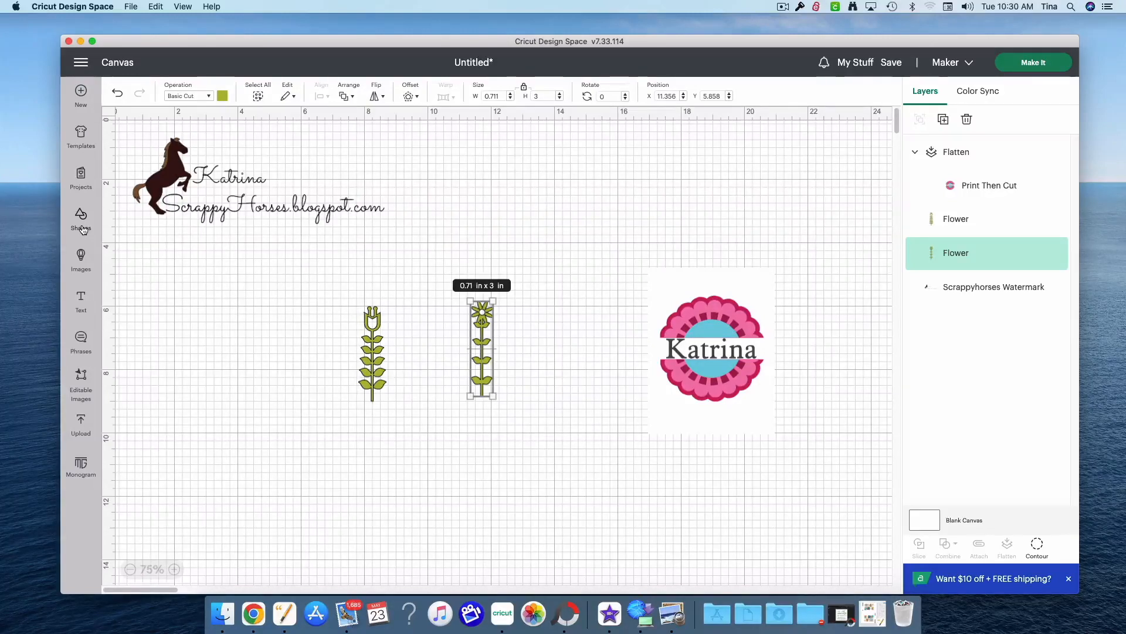
# Search the image library for "trebel clef" and remove the Free filter.
pyautogui.click(84, 229)
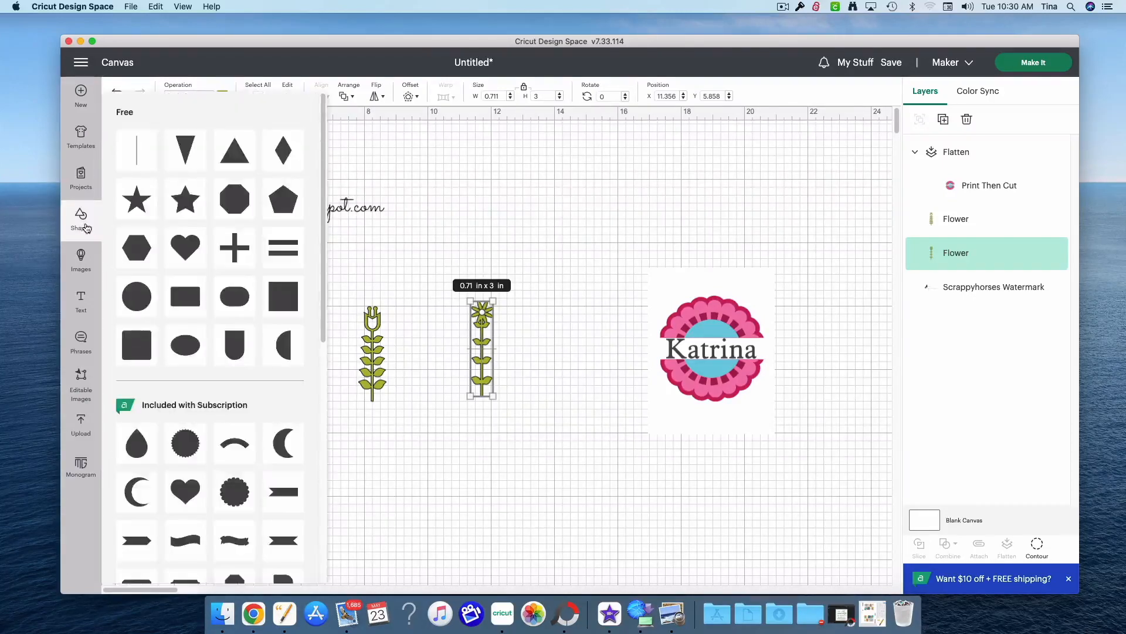
pyautogui.click(81, 258)
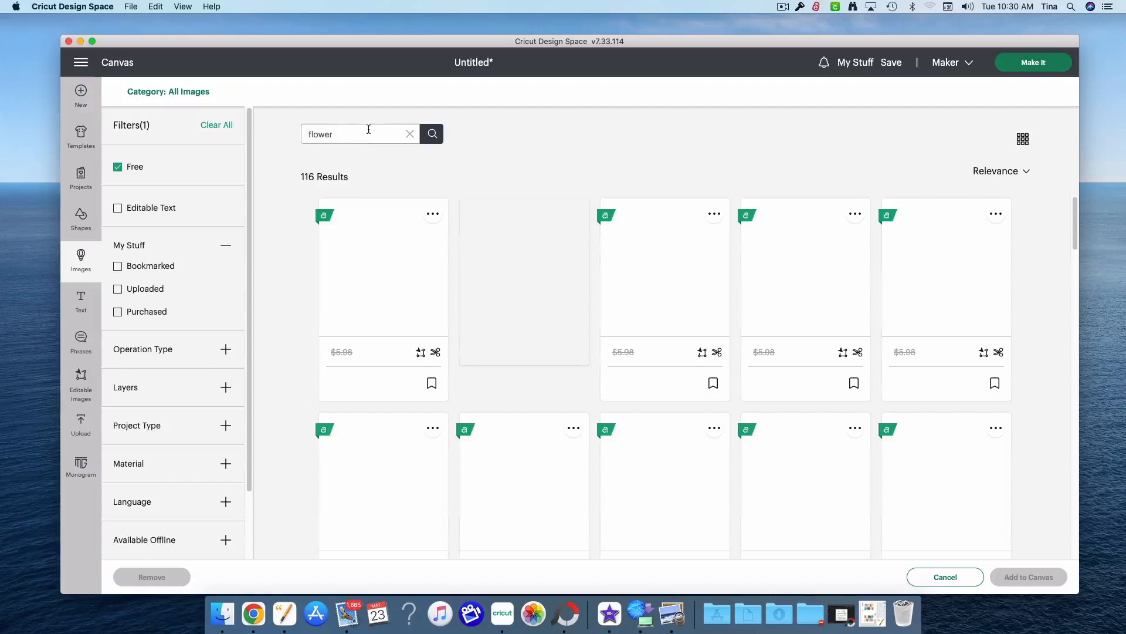
pyautogui.doubleClick(315, 128)
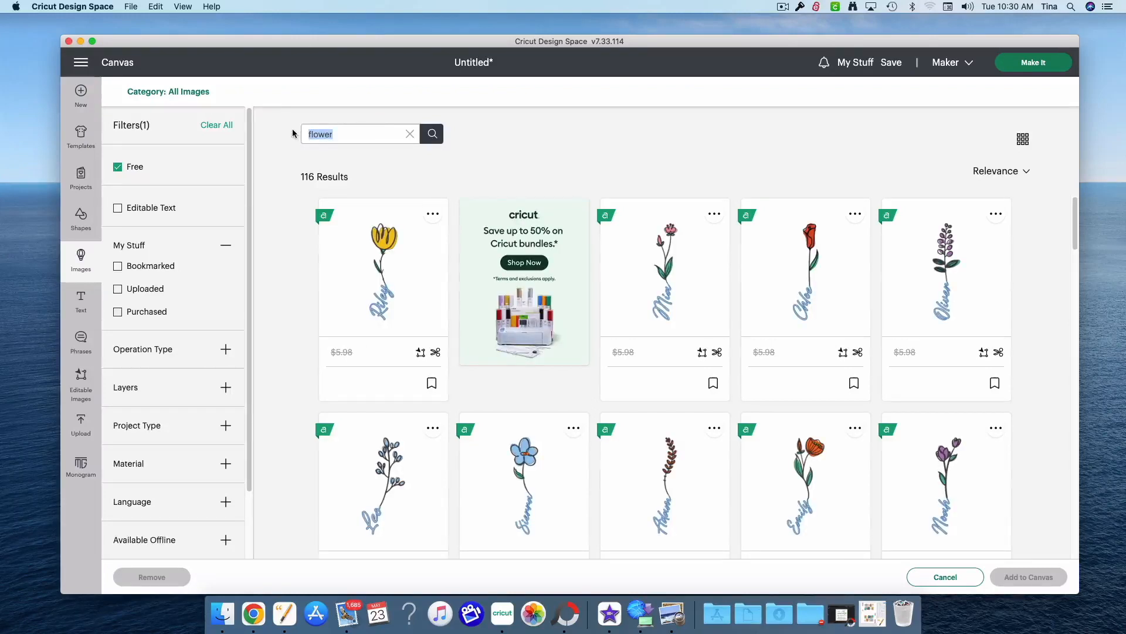
pyautogui.write('treble clef')
pyautogui.press('Return')
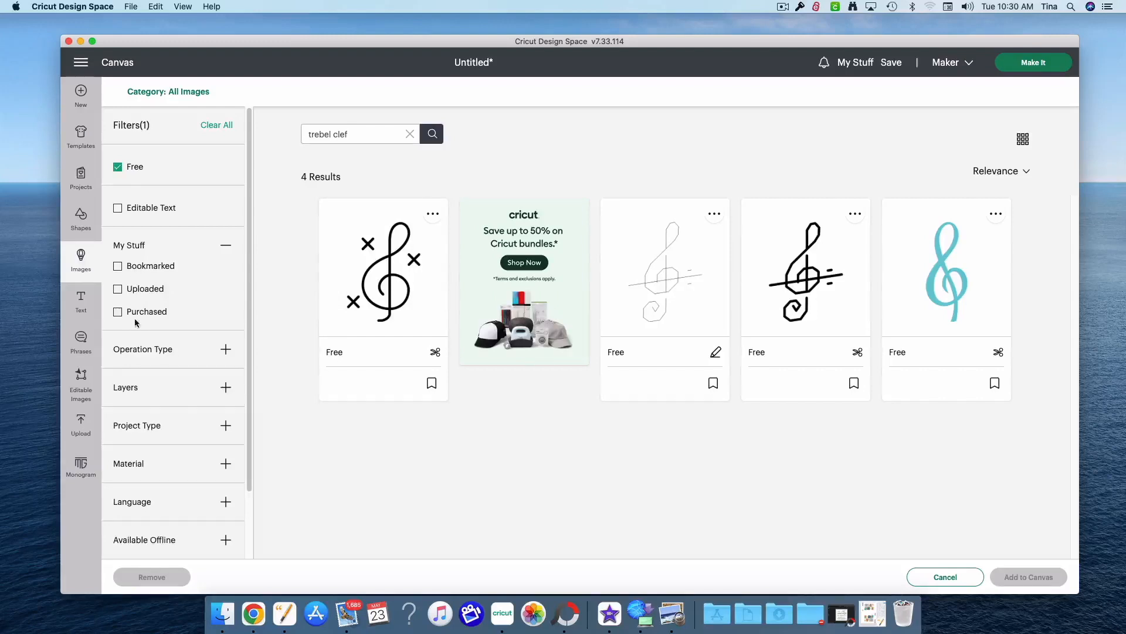
pyautogui.click(139, 170)
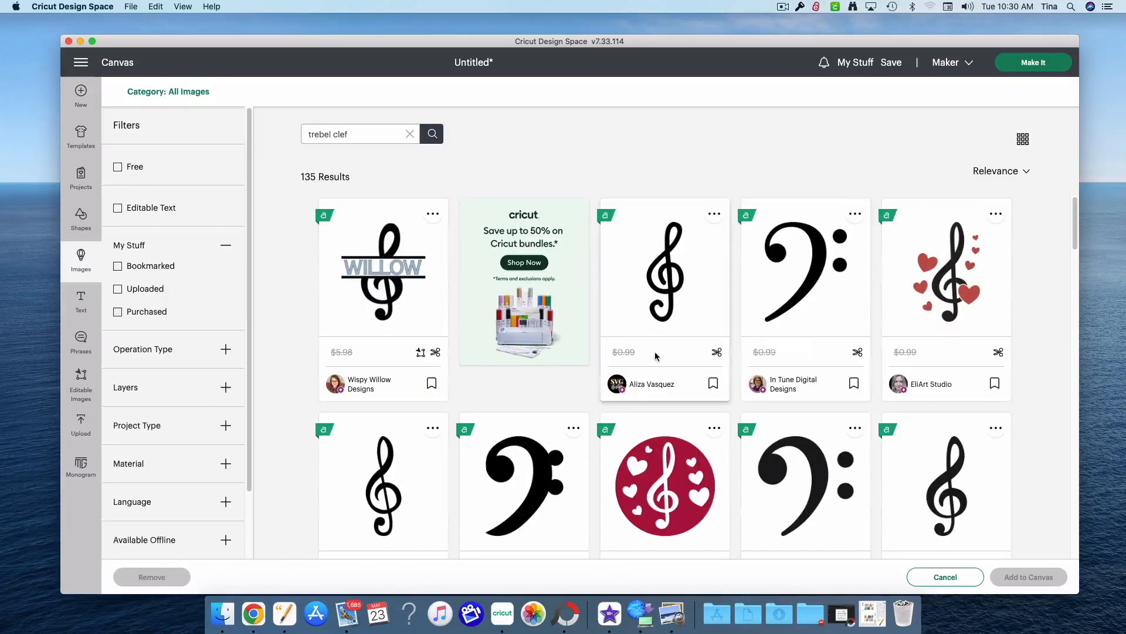
# Add the plain black GlamSVG treble clef image to the canvas.
pyautogui.scroll(-3, 641, 349)
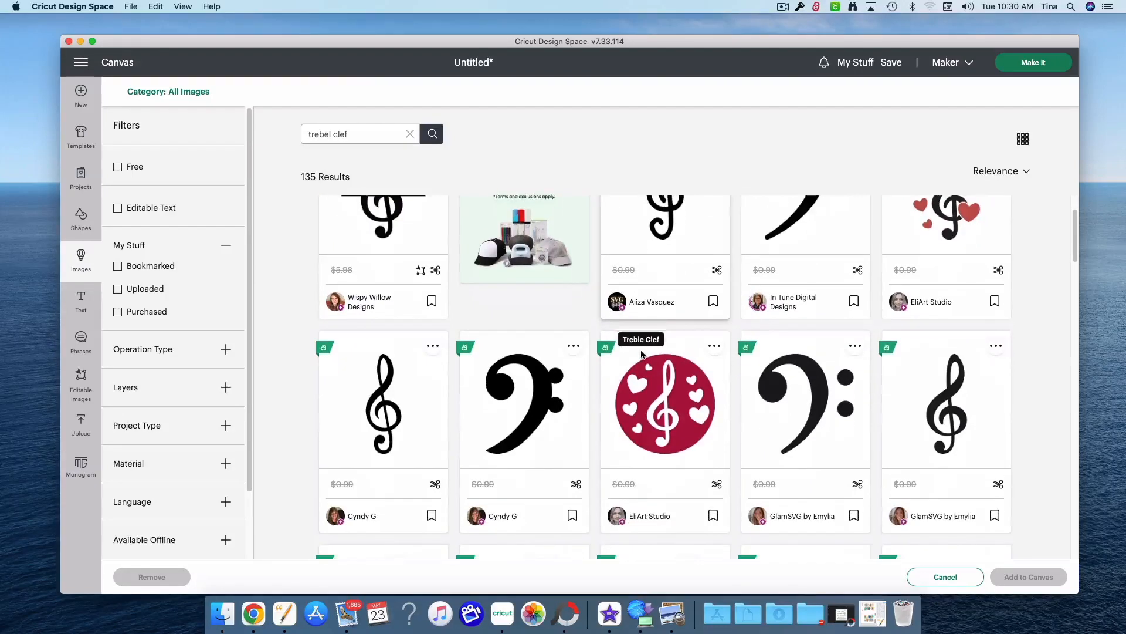
pyautogui.click(954, 392)
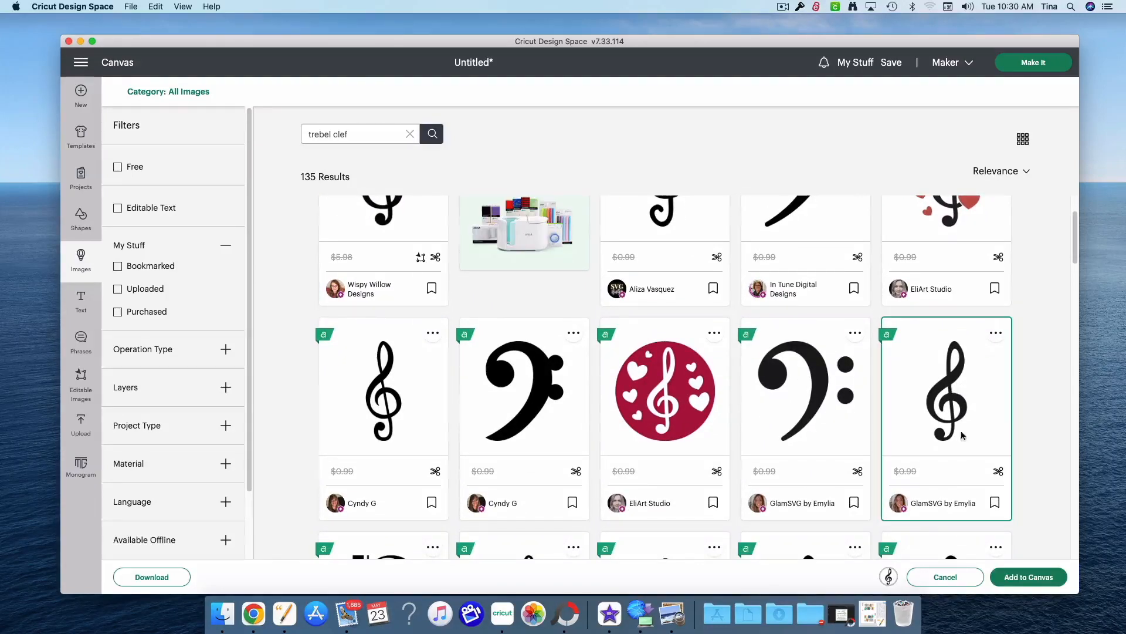
pyautogui.click(1023, 578)
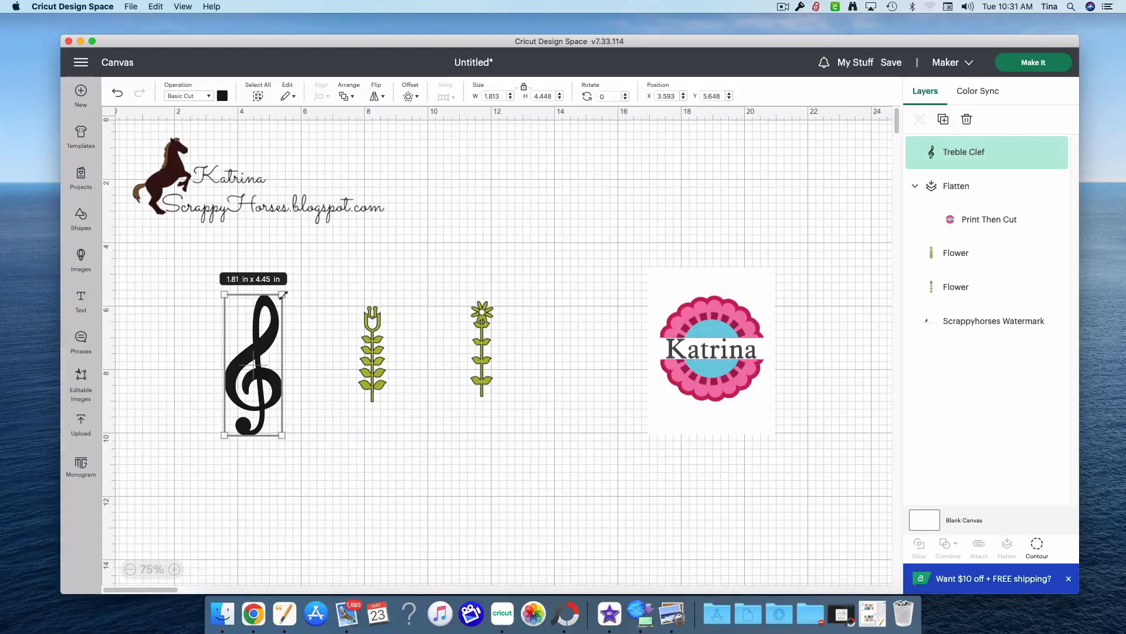
# Place the treble clef beside the daisy-like flower and straighten it with a rotation of about 2.7 degrees.
pyautogui.moveTo(293, 290); pyautogui.dragTo(294, 290)
pyautogui.moveTo(262, 386); pyautogui.dragTo(559, 339)
pyautogui.click(176, 569)
pyautogui.click(176, 569)
pyautogui.click(176, 570)
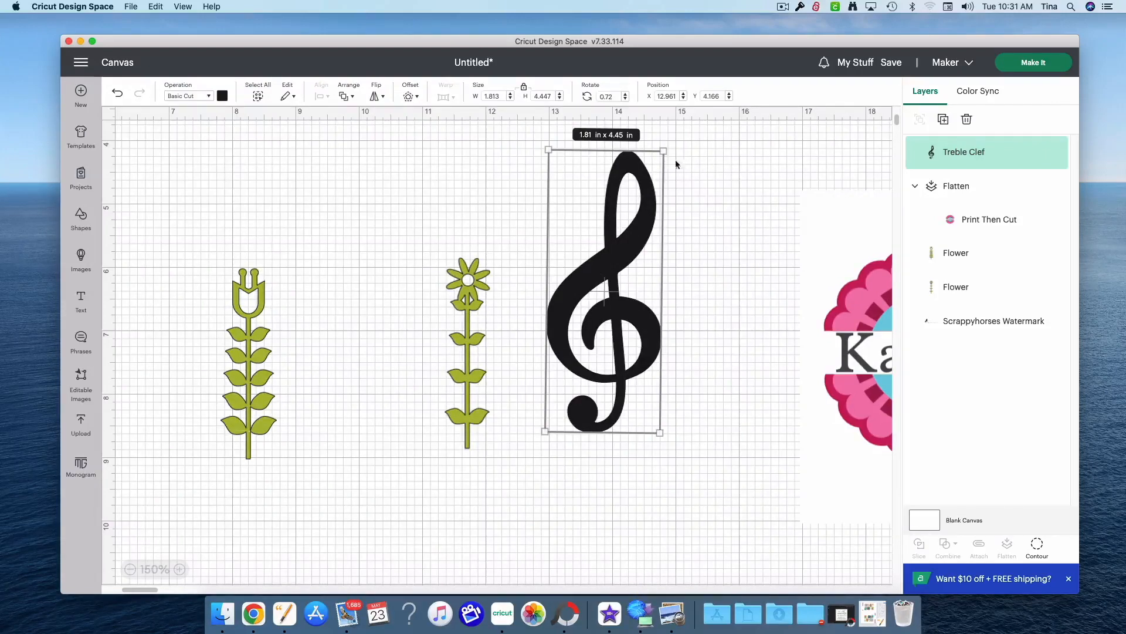
pyautogui.moveTo(675, 145); pyautogui.dragTo(667, 151)
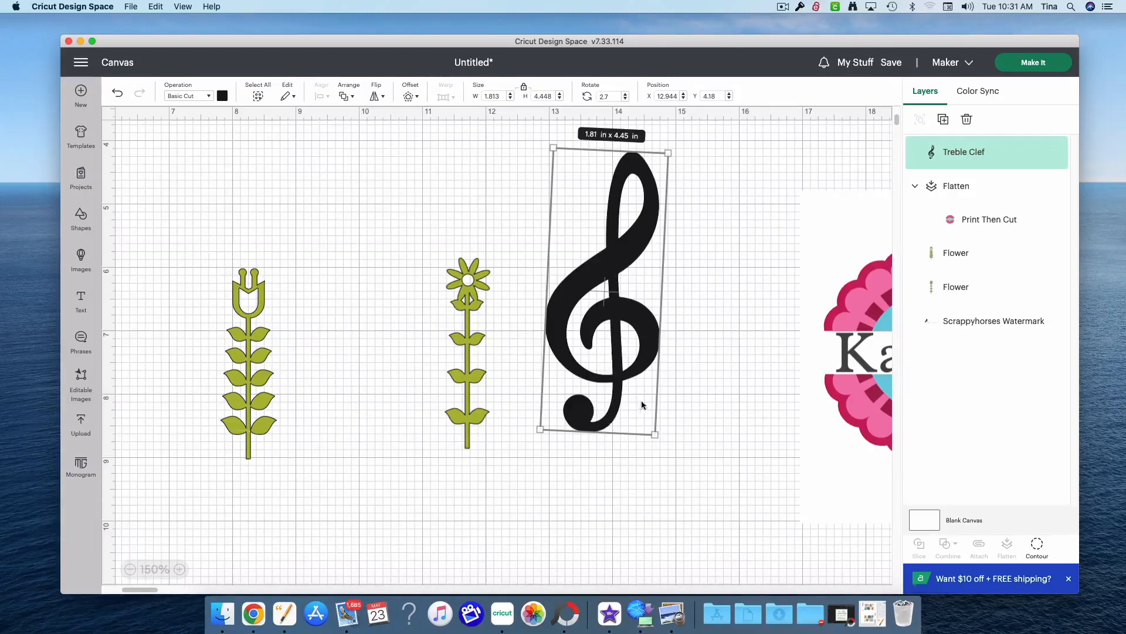
pyautogui.moveTo(649, 354); pyautogui.dragTo(646, 357)
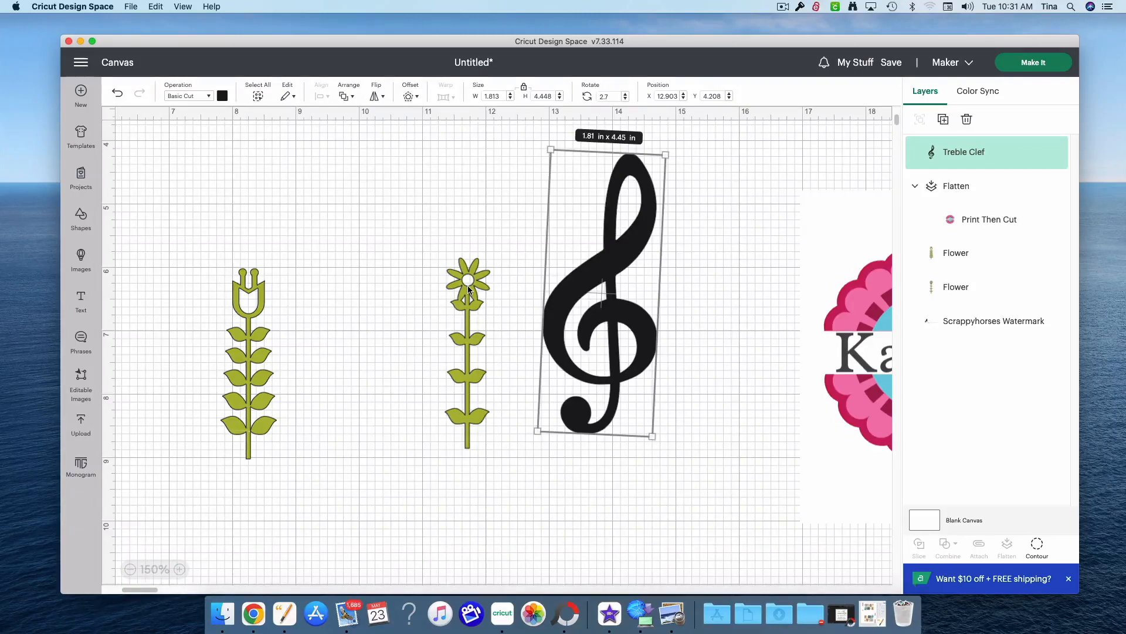
# Enlarge the daisy-like flower to about 1.09 by 4.6 inches next to the treble clef and bring it to the front.
pyautogui.click(480, 422)
pyautogui.moveTo(490, 455); pyautogui.dragTo(456, 408)
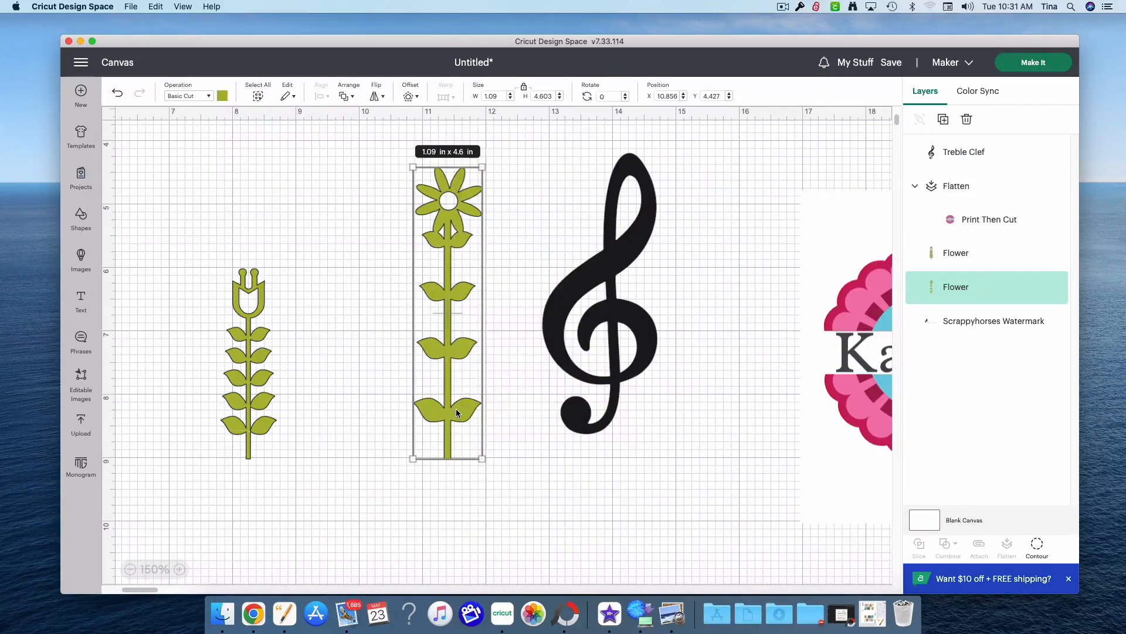
pyautogui.rightClick(456, 409)
pyautogui.click(491, 246)
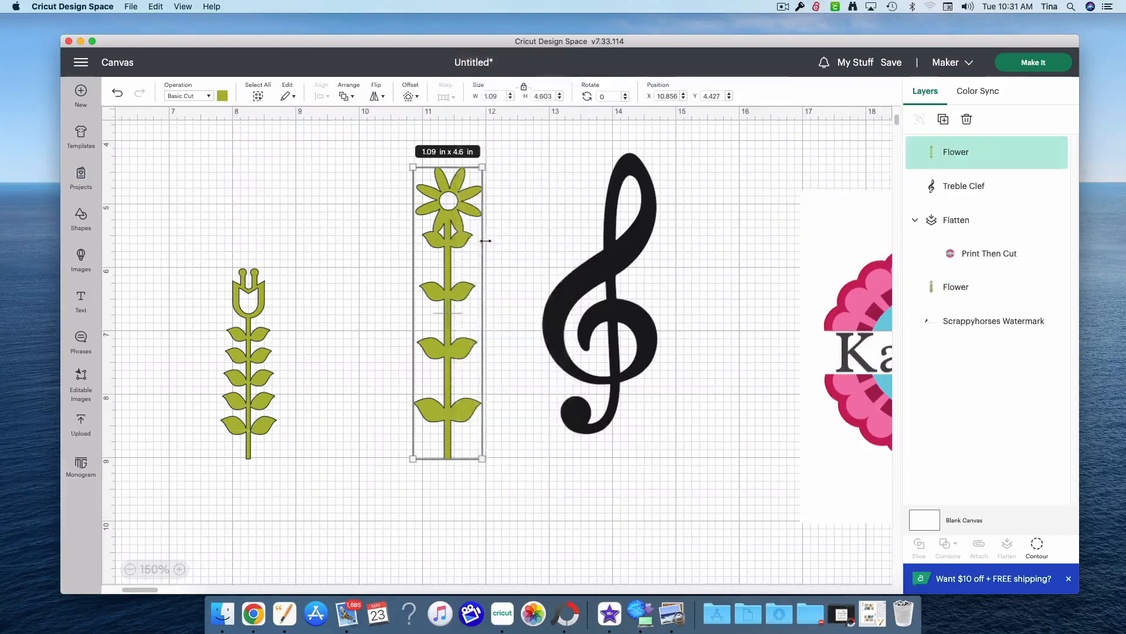
# Lay the daisy-like flower over the treble clef, rotating the clef to about 4.8 degrees and sizing the flower to about 1.06 by 4.48 inches.
pyautogui.moveTo(460, 297); pyautogui.dragTo(618, 273)
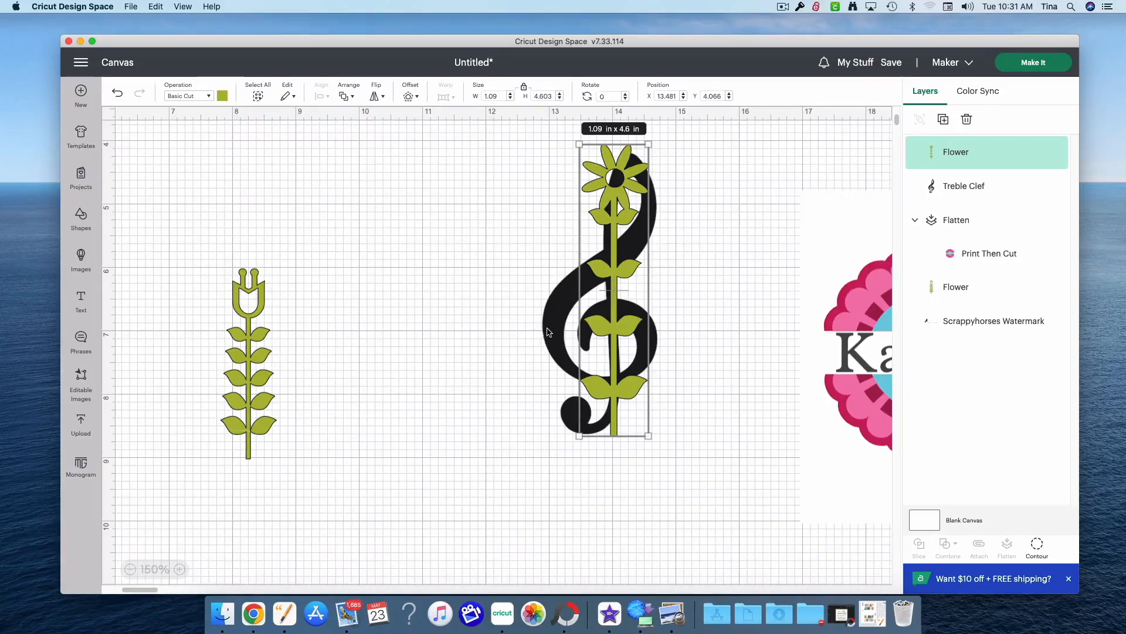
pyautogui.click(583, 301)
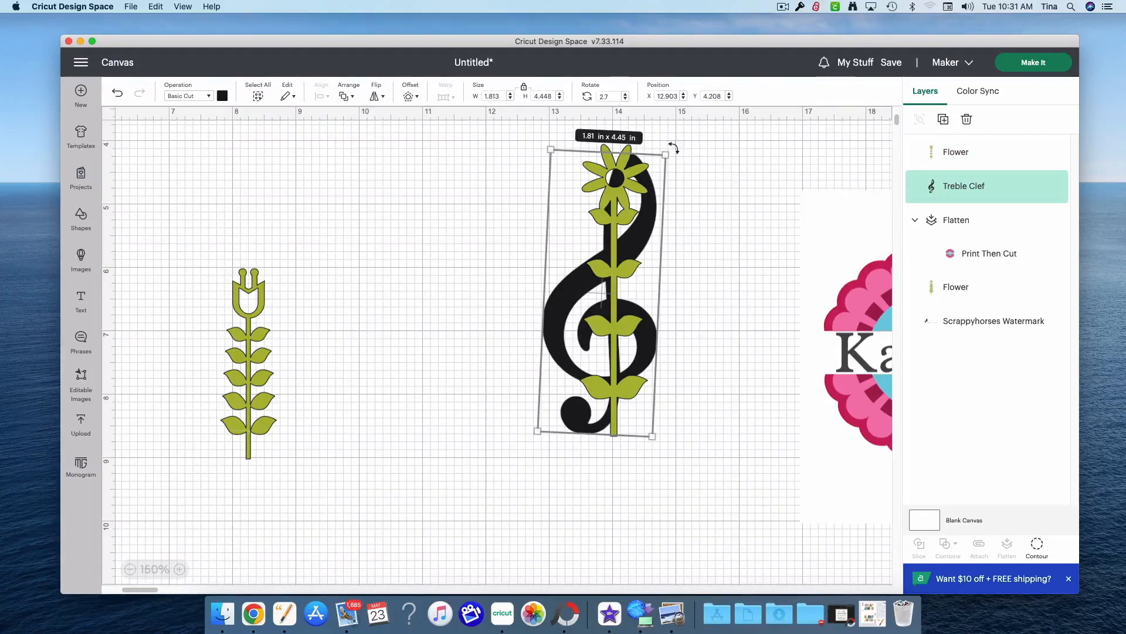
pyautogui.moveTo(674, 147); pyautogui.dragTo(679, 151)
pyautogui.moveTo(649, 224); pyautogui.dragTo(653, 226)
pyautogui.moveTo(679, 149); pyautogui.dragTo(682, 150)
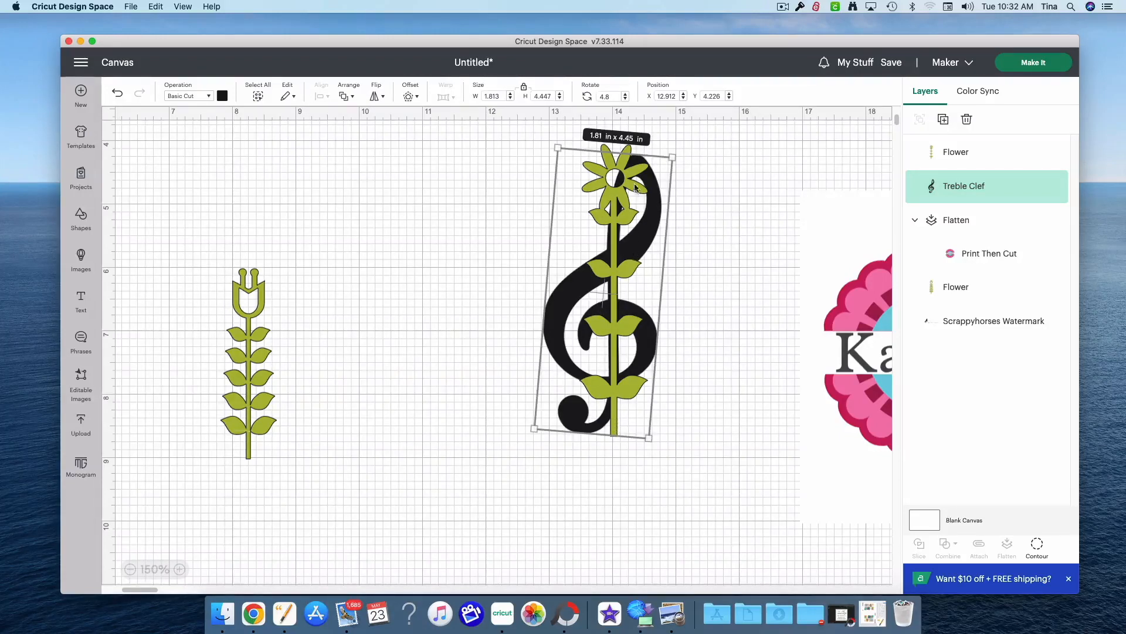
pyautogui.click(613, 231)
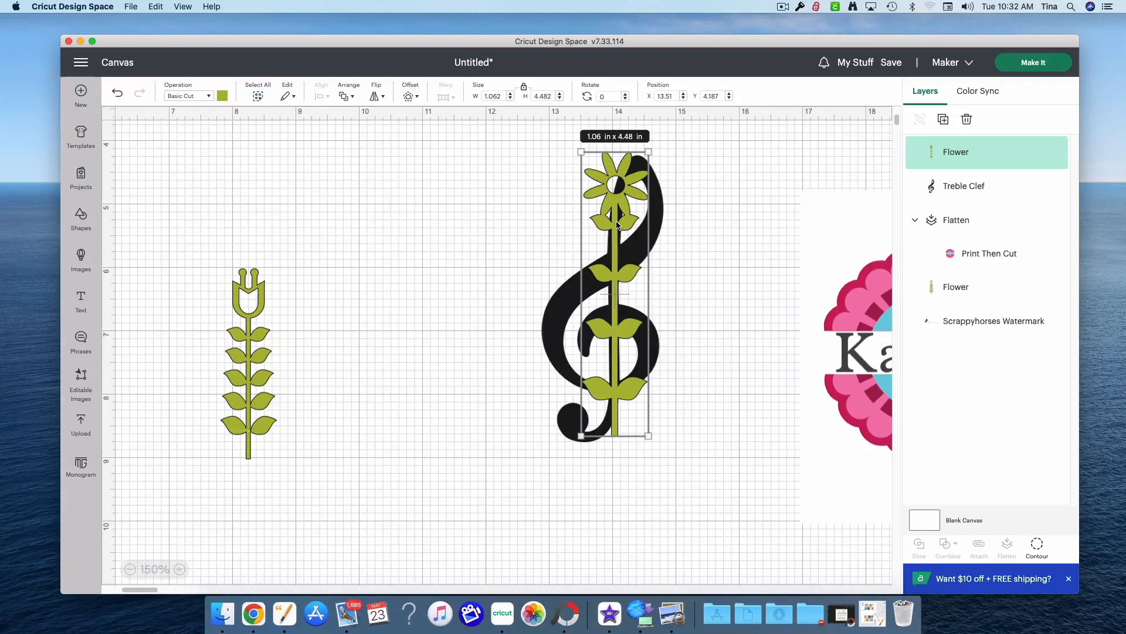
# Duplicate the daisy-like flower twice and stack both copies over the original on the treble clef.
pyautogui.press('super+d')
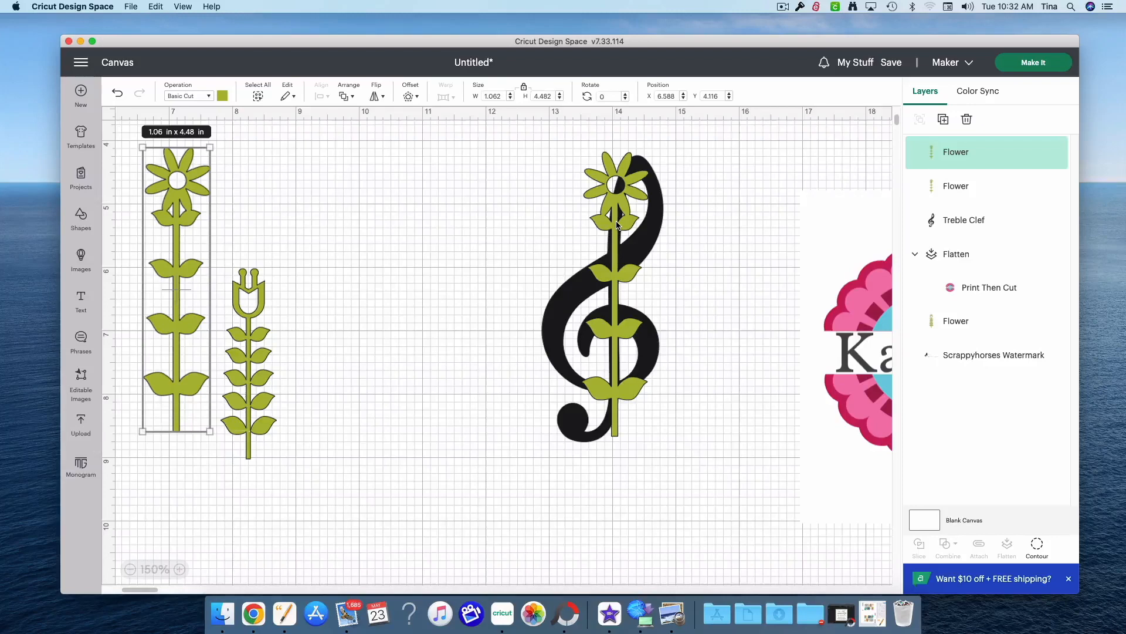
pyautogui.press('super+d')
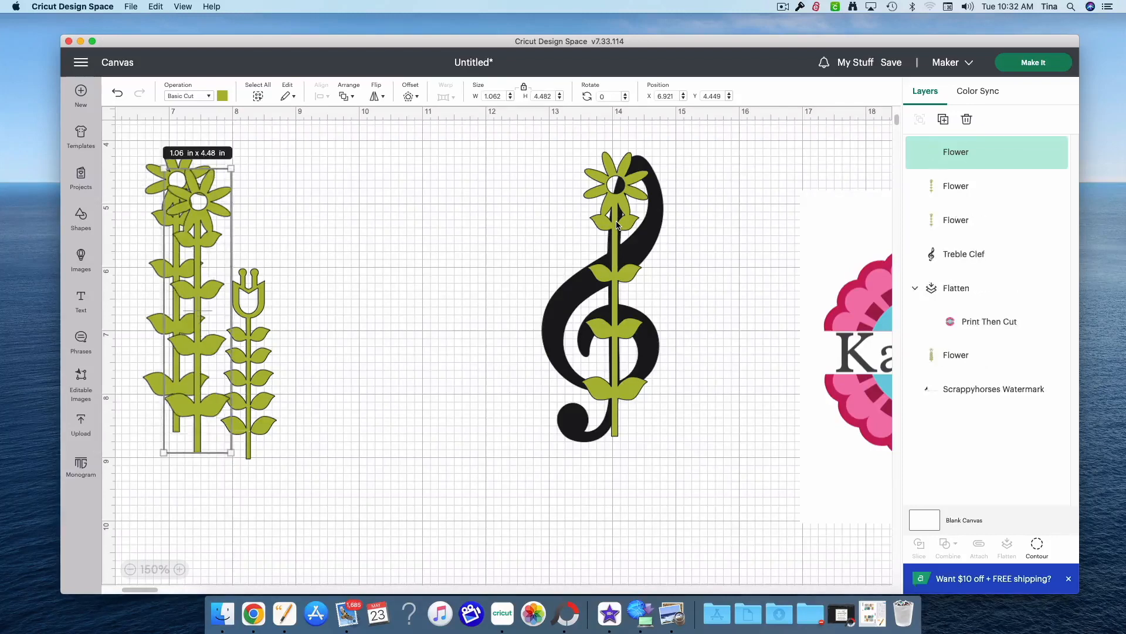
pyautogui.moveTo(216, 250); pyautogui.dragTo(615, 193)
pyautogui.moveTo(201, 190); pyautogui.dragTo(639, 196)
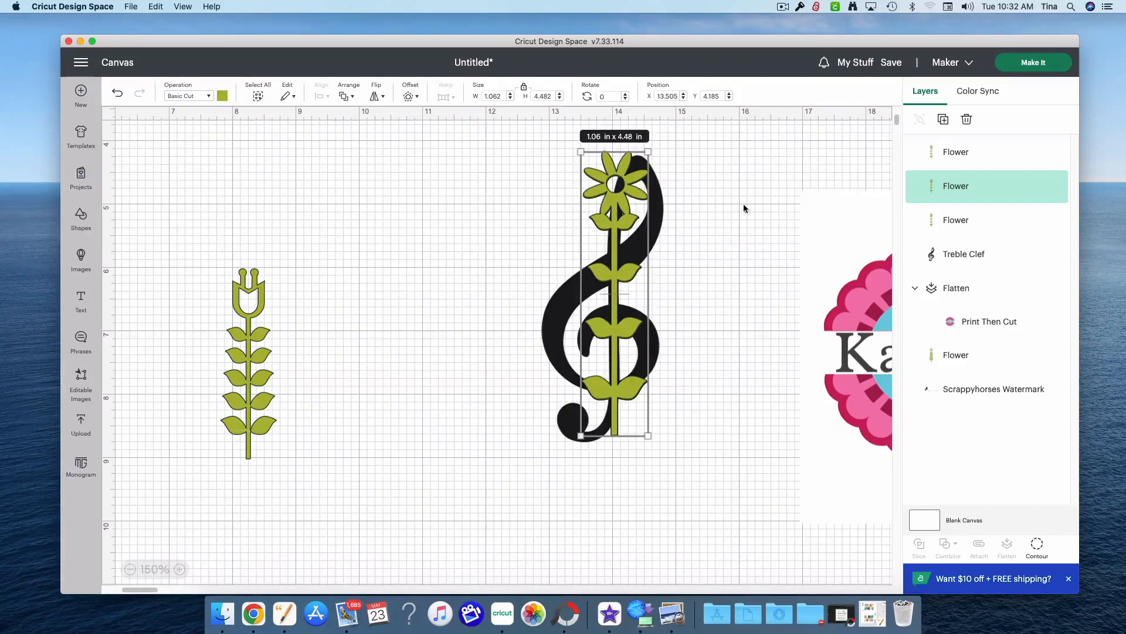
# Align the three stacked daisy-like flowers on one another with Center.
pyautogui.click(973, 157)
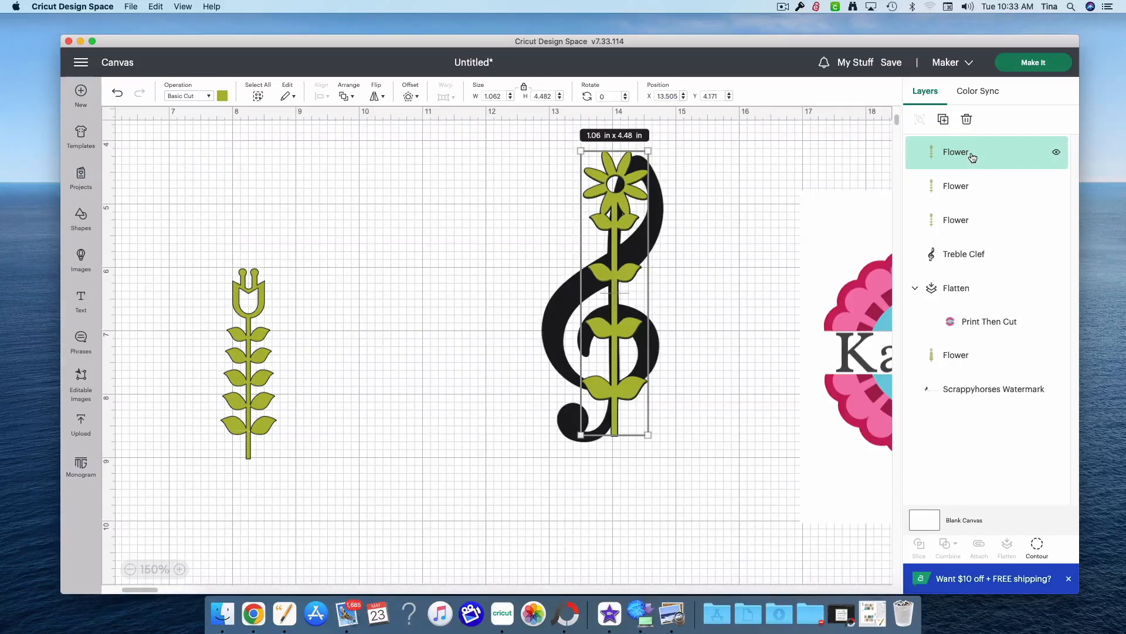
pyautogui.keyDown('shift'); pyautogui.click(947, 184); pyautogui.keyUp('shift')
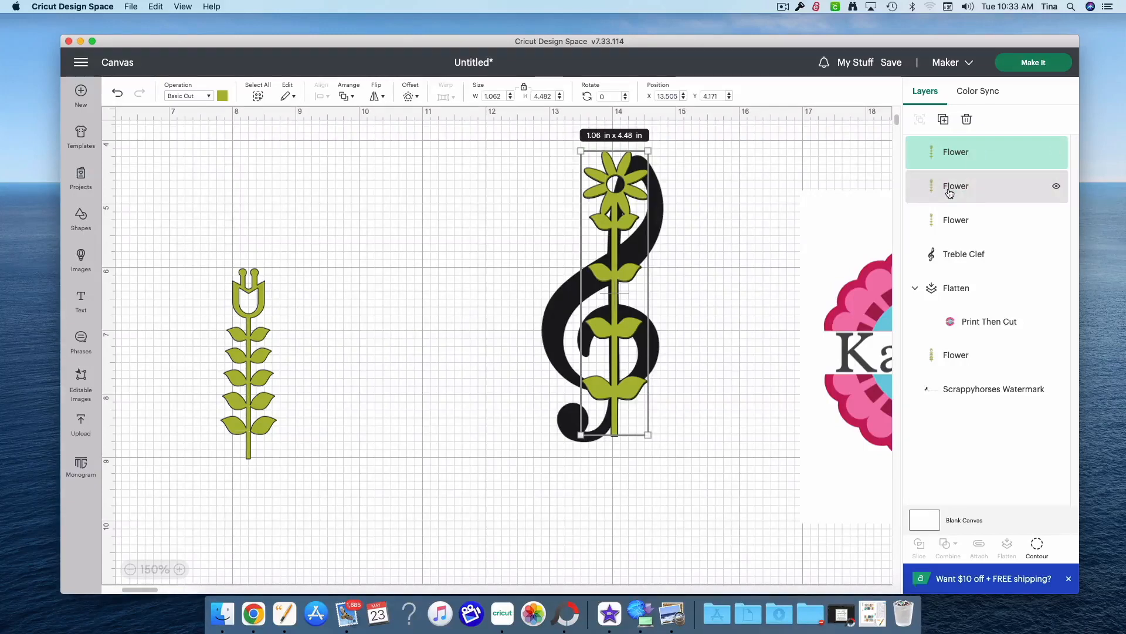
pyautogui.keyDown('shift'); pyautogui.click(947, 219); pyautogui.keyUp('shift')
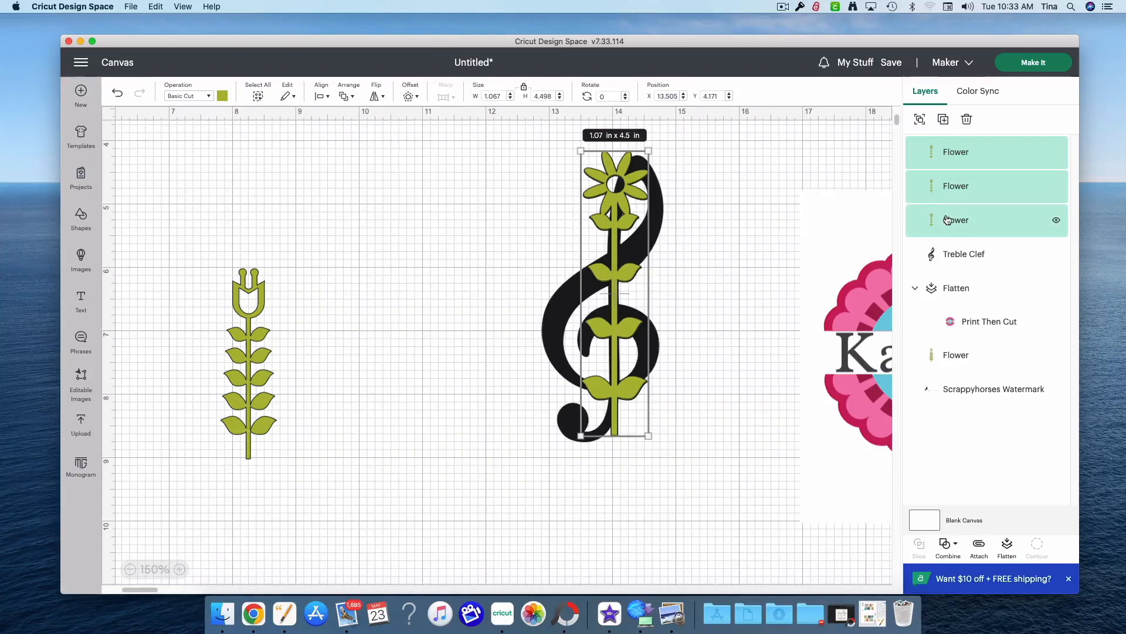
pyautogui.click(323, 97)
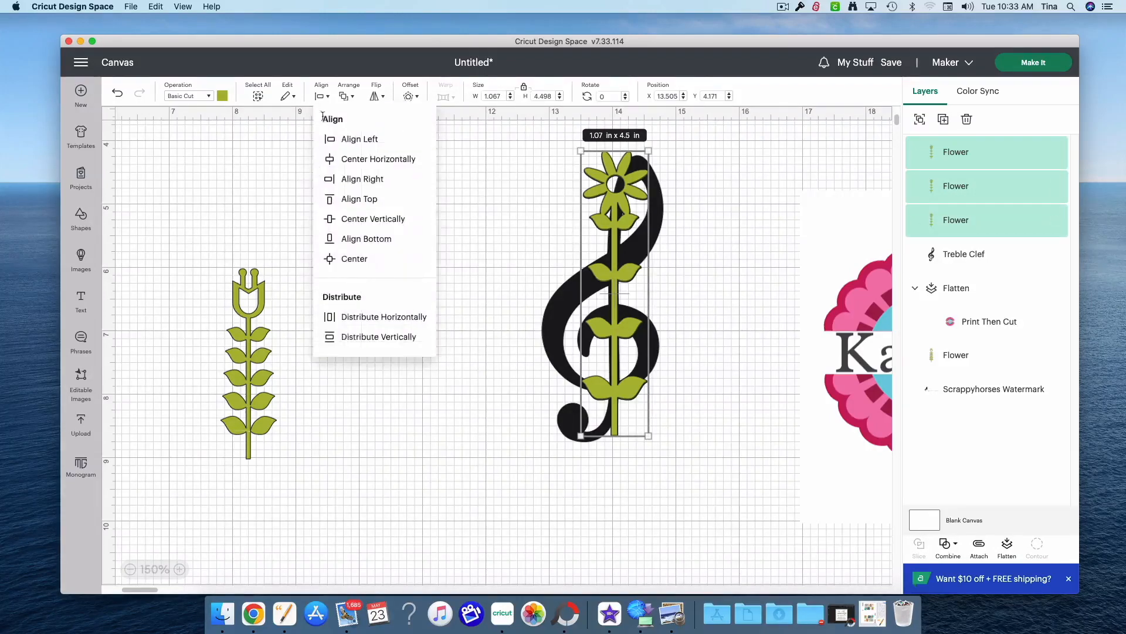
pyautogui.click(372, 259)
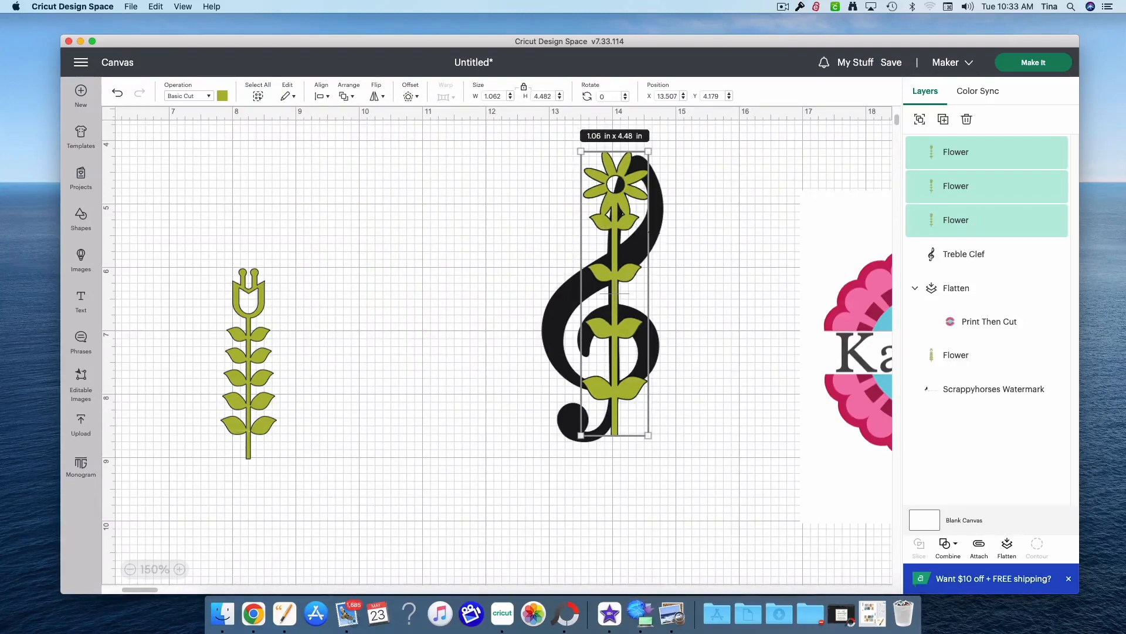
# Nudge the treble clef slightly so that its vertical stroke sits behind the flower stem.
pyautogui.click(661, 231)
pyautogui.moveTo(660, 231); pyautogui.dragTo(662, 231)
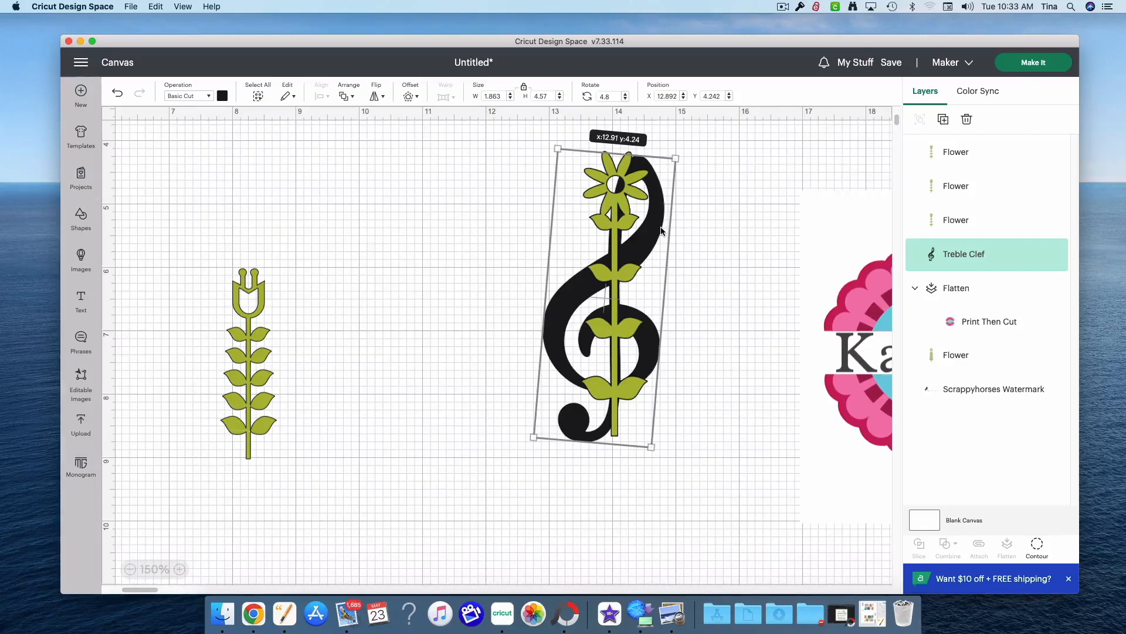
pyautogui.moveTo(662, 230); pyautogui.dragTo(661, 231)
pyautogui.press('Left')
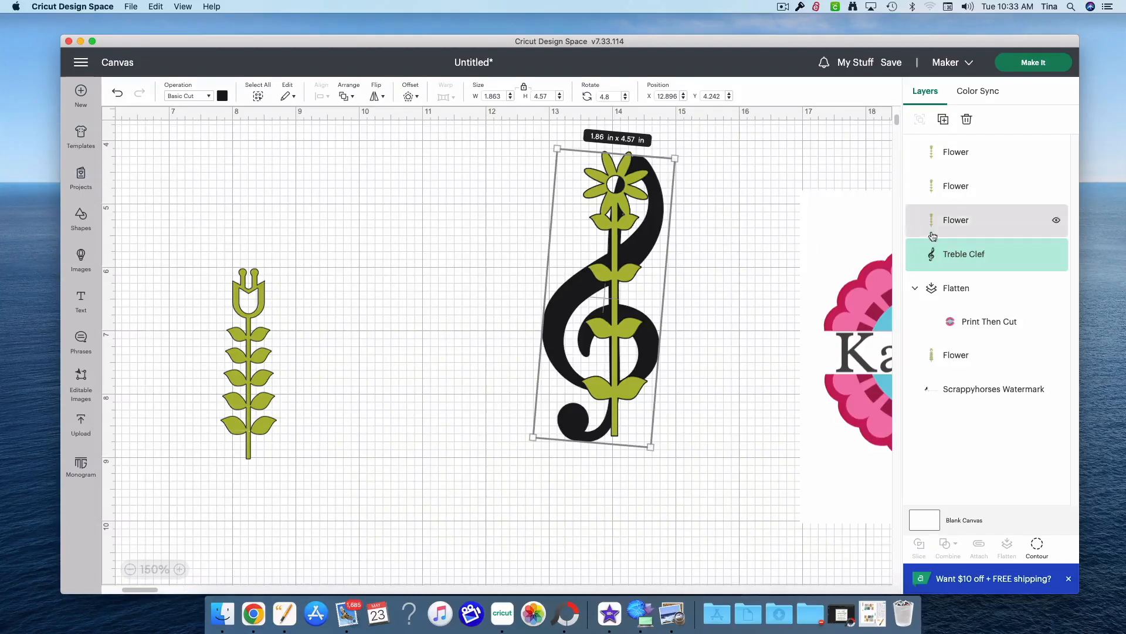
# Hide the lower two of the three stacked daisy-like flower layers.
pyautogui.click(1056, 220)
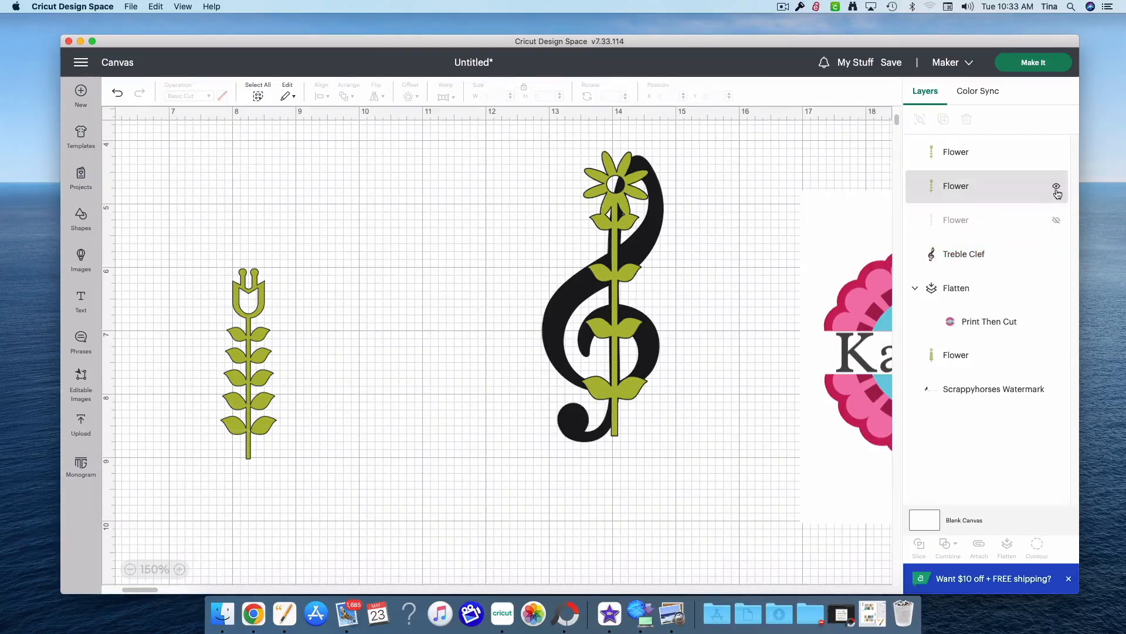
pyautogui.click(1056, 188)
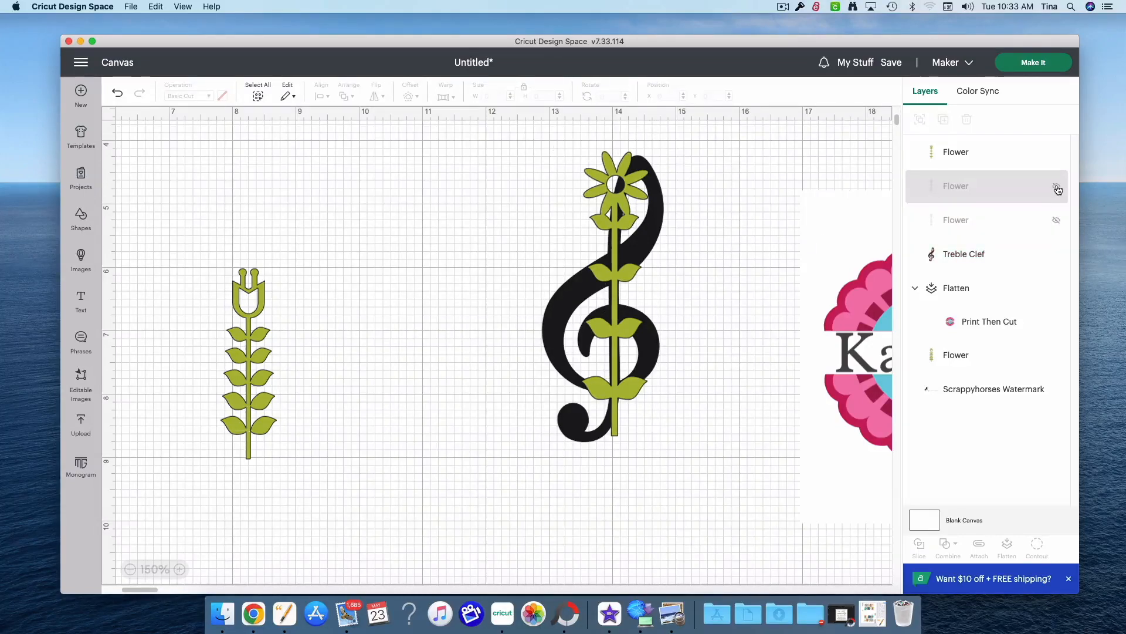
pyautogui.click(1057, 220)
pyautogui.click(1057, 187)
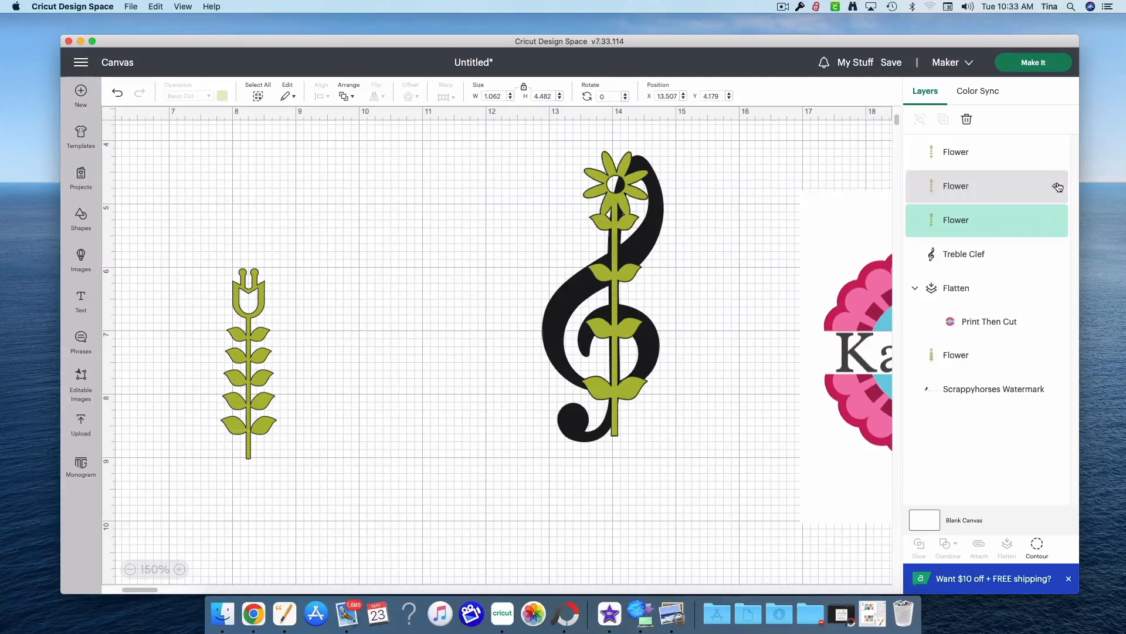
pyautogui.click(1057, 220)
pyautogui.click(1056, 186)
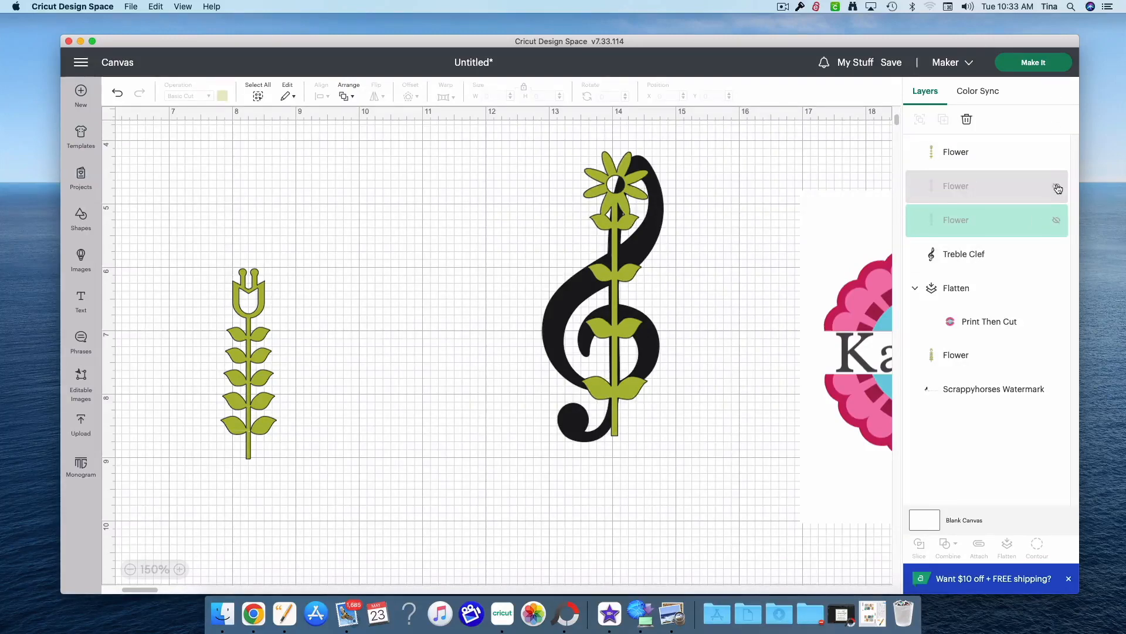
# Slice the visible flower with the treble clef and delete the green pieces and the black overlap, keeping only the cut-out clef.
pyautogui.moveTo(718, 462); pyautogui.dragTo(570, 189)
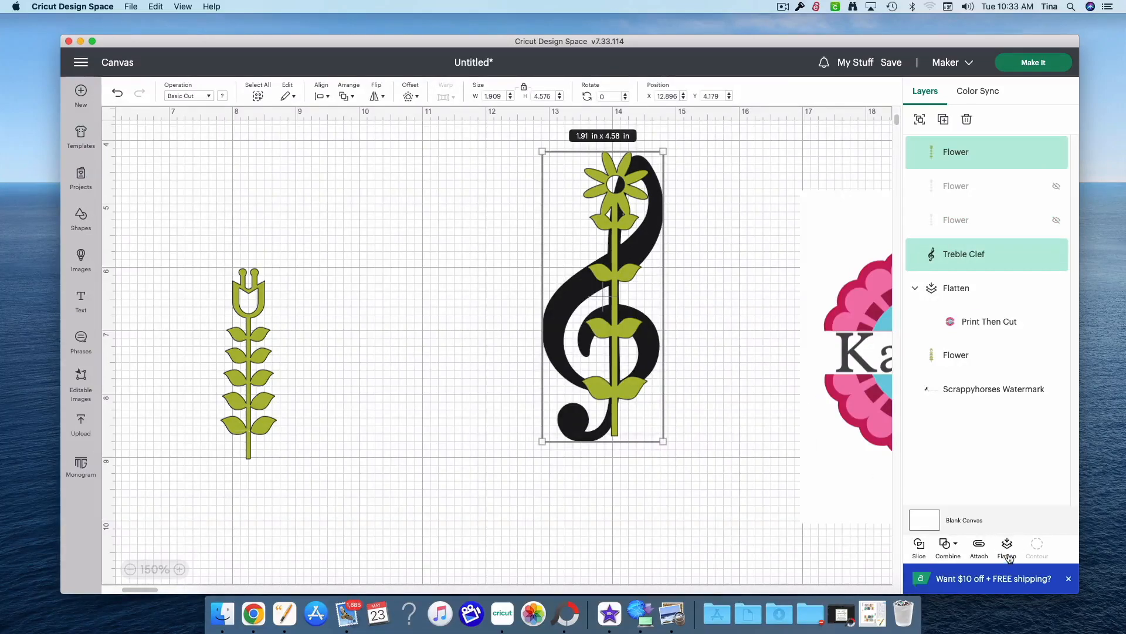
pyautogui.click(919, 548)
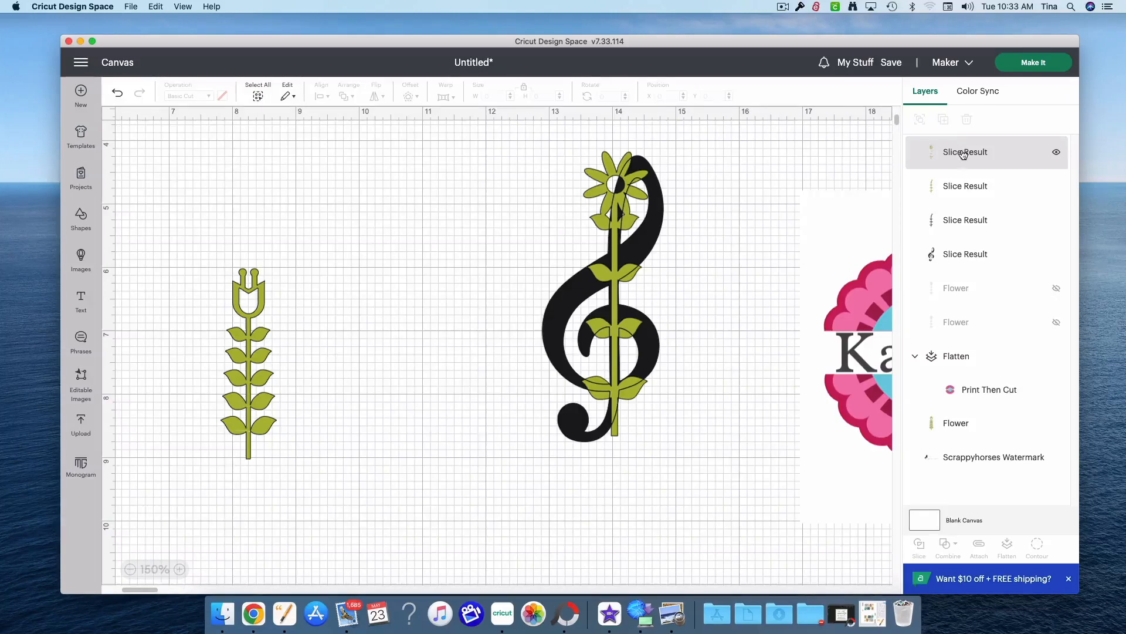
pyautogui.click(963, 154)
pyautogui.press('Delete')
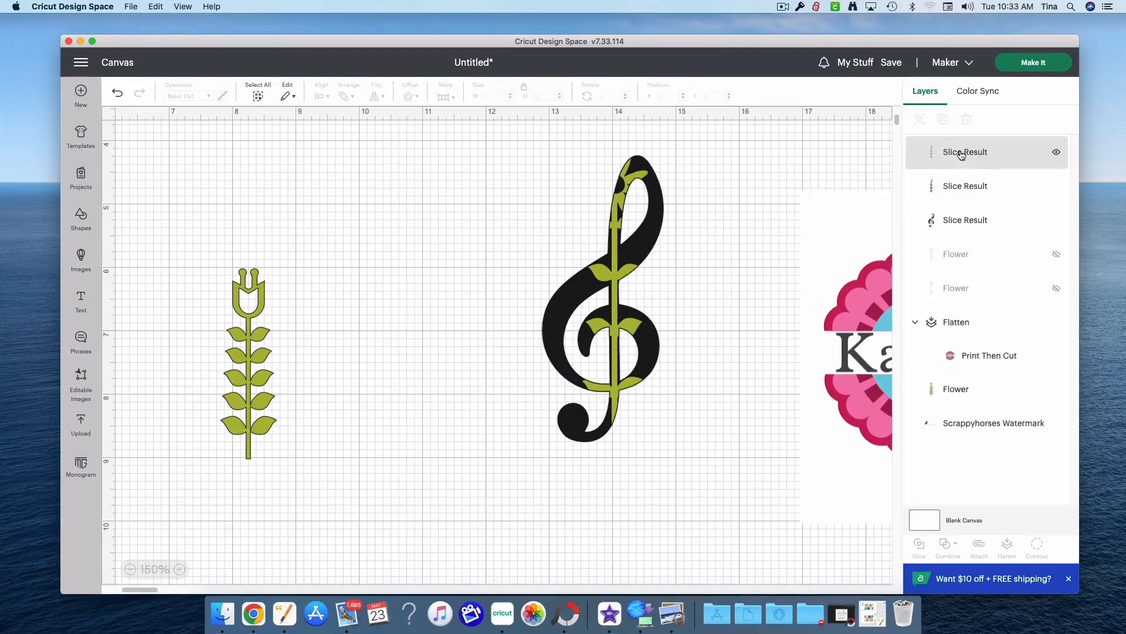
pyautogui.click(962, 154)
pyautogui.press('Delete')
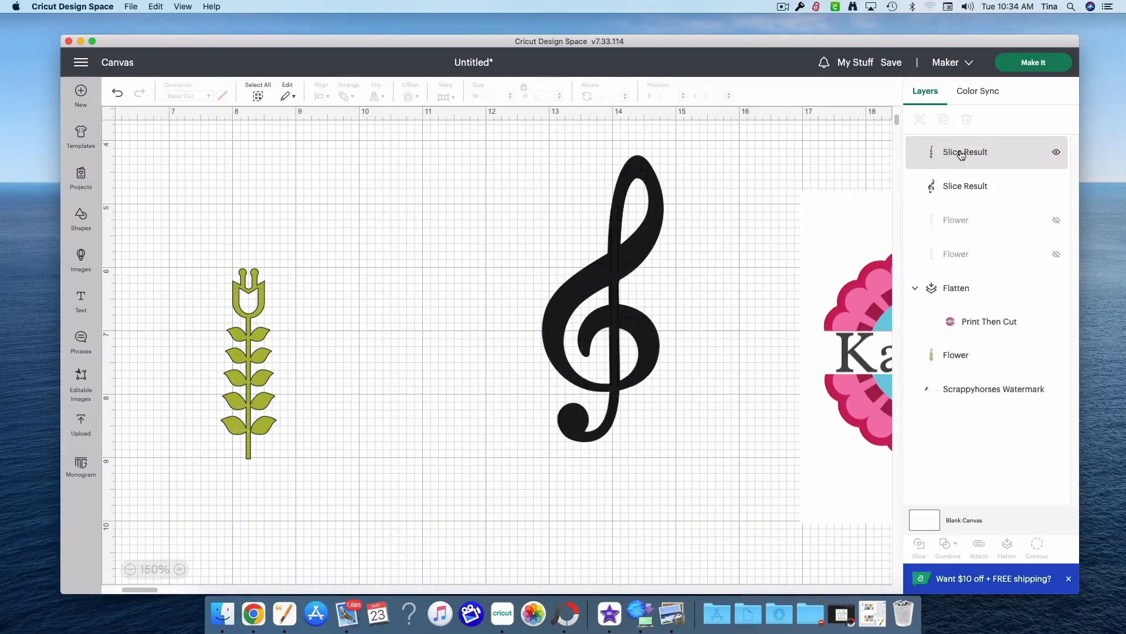
pyautogui.click(963, 153)
pyautogui.press('Delete')
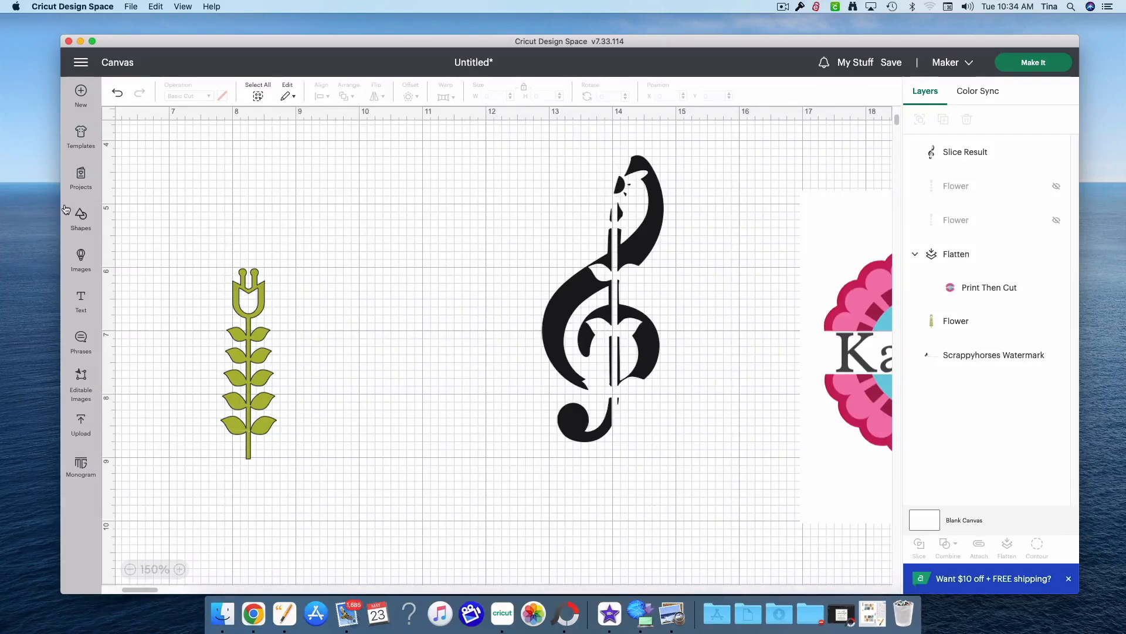
# Add a square and reshape it into a thin bar about 2.35 by 0.35 inches across the leftover pieces near the clef's top.
pyautogui.click(79, 234)
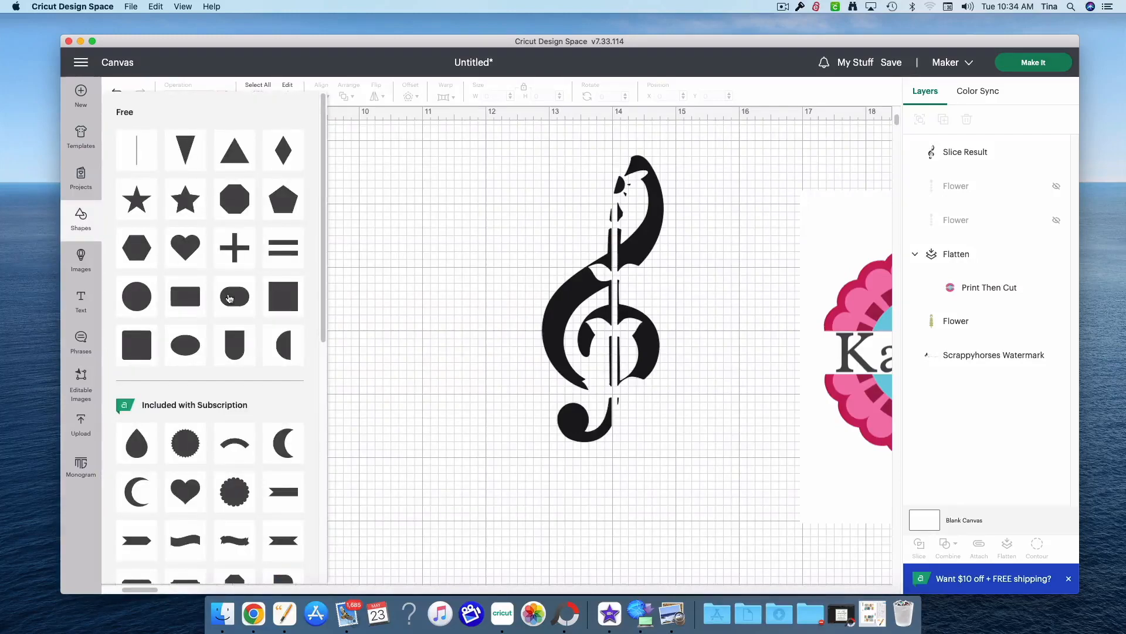
pyautogui.click(284, 296)
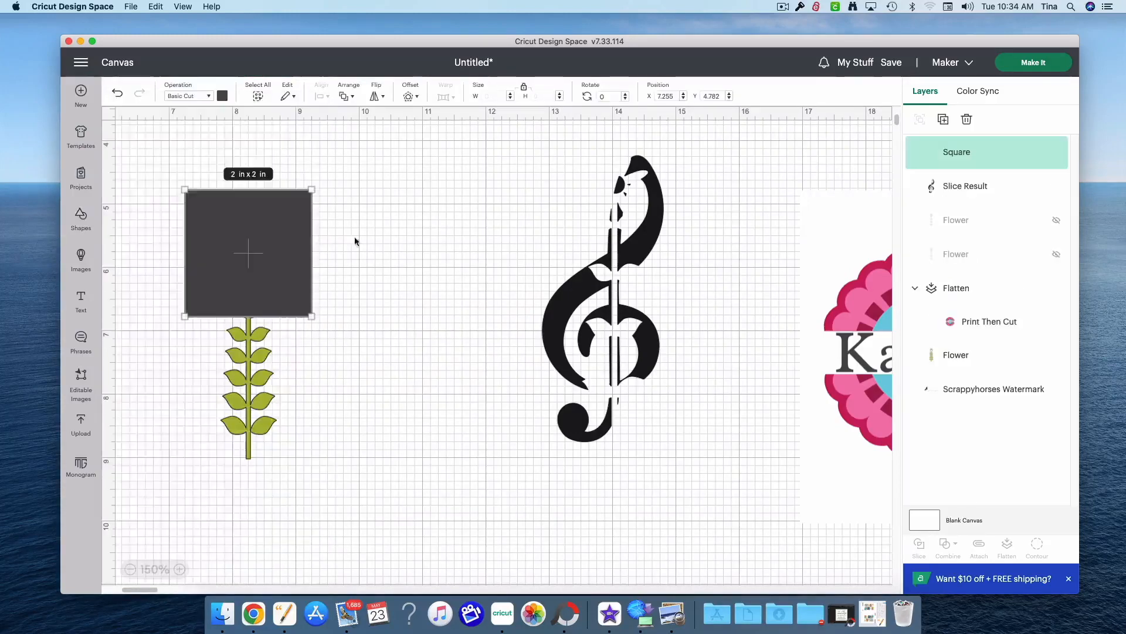
pyautogui.moveTo(264, 252); pyautogui.dragTo(468, 202)
pyautogui.moveTo(485, 262); pyautogui.dragTo(614, 192)
pyautogui.moveTo(604, 208)
pyautogui.mouseDown()
pyautogui.moveTo(574, 203)
pyautogui.moveTo(575, 212)
pyautogui.moveTo(574, 202)
pyautogui.moveTo(643, 176)
pyautogui.moveTo(608, 191)
pyautogui.mouseUp()
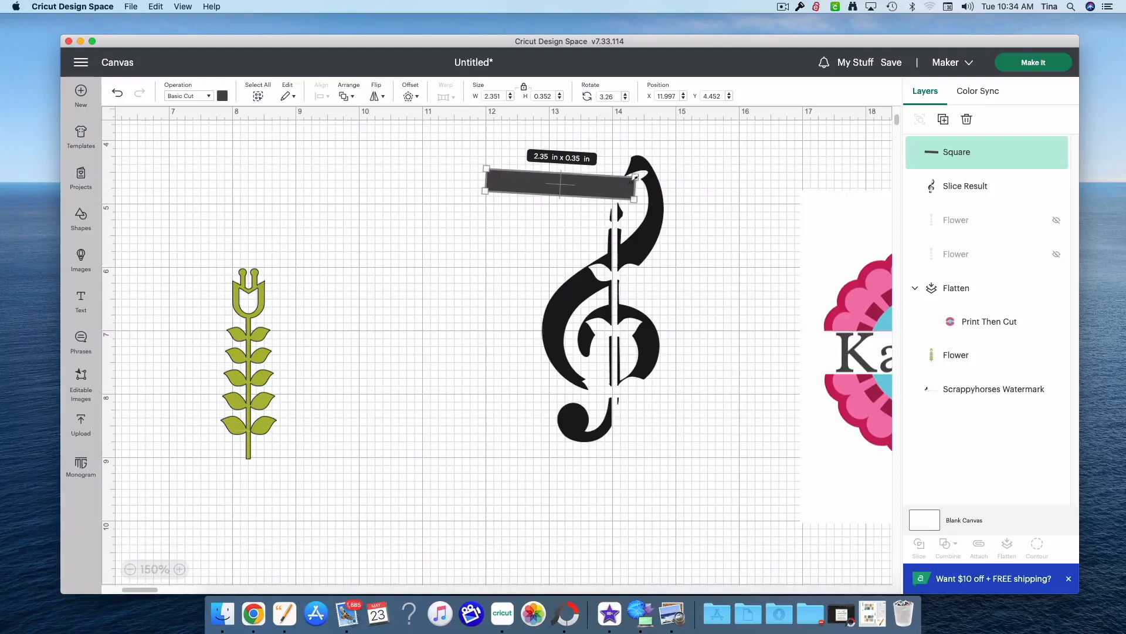
# Tilt the thin bar to about 5.2 degrees over the leftover flower-centre pieces in the treble clef.
pyautogui.click(570, 241)
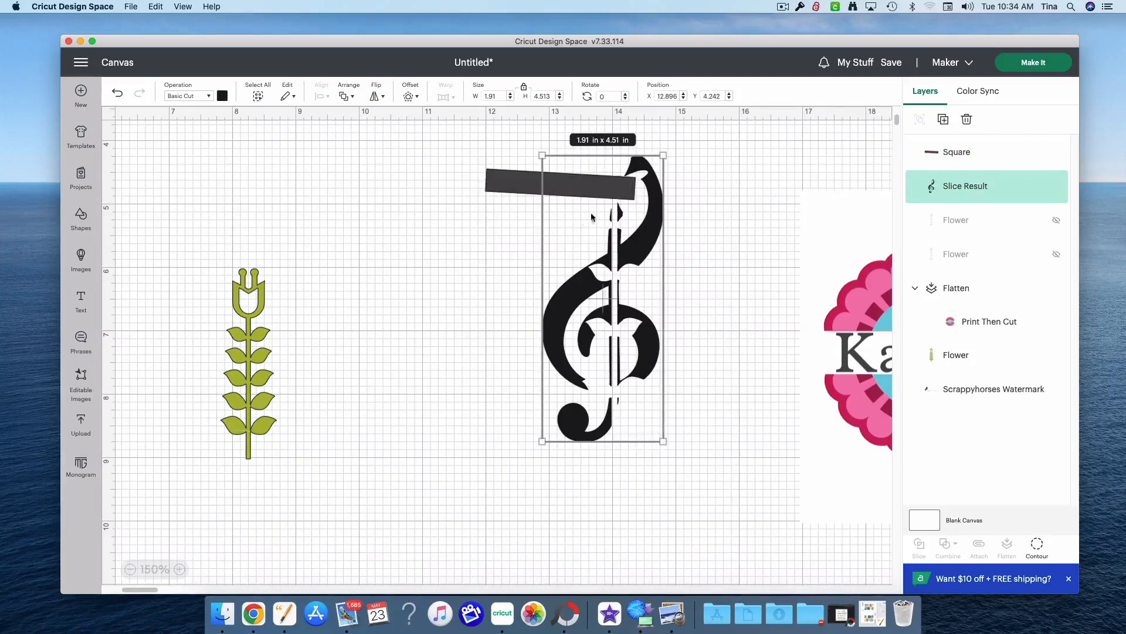
pyautogui.click(517, 186)
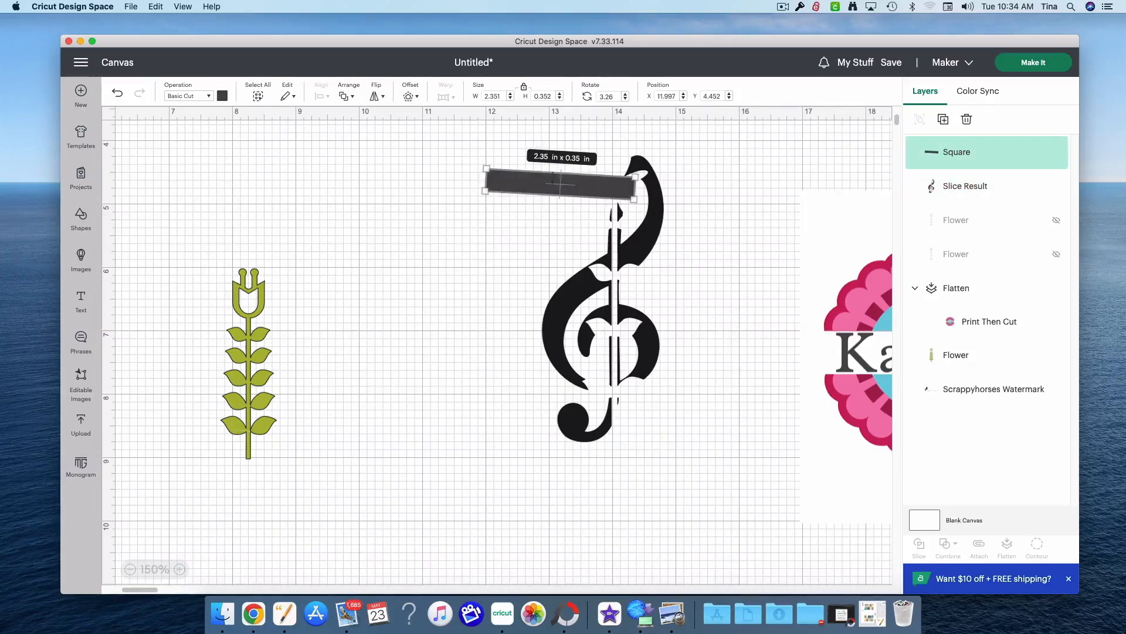
pyautogui.moveTo(640, 174); pyautogui.dragTo(604, 190)
pyautogui.click(509, 226)
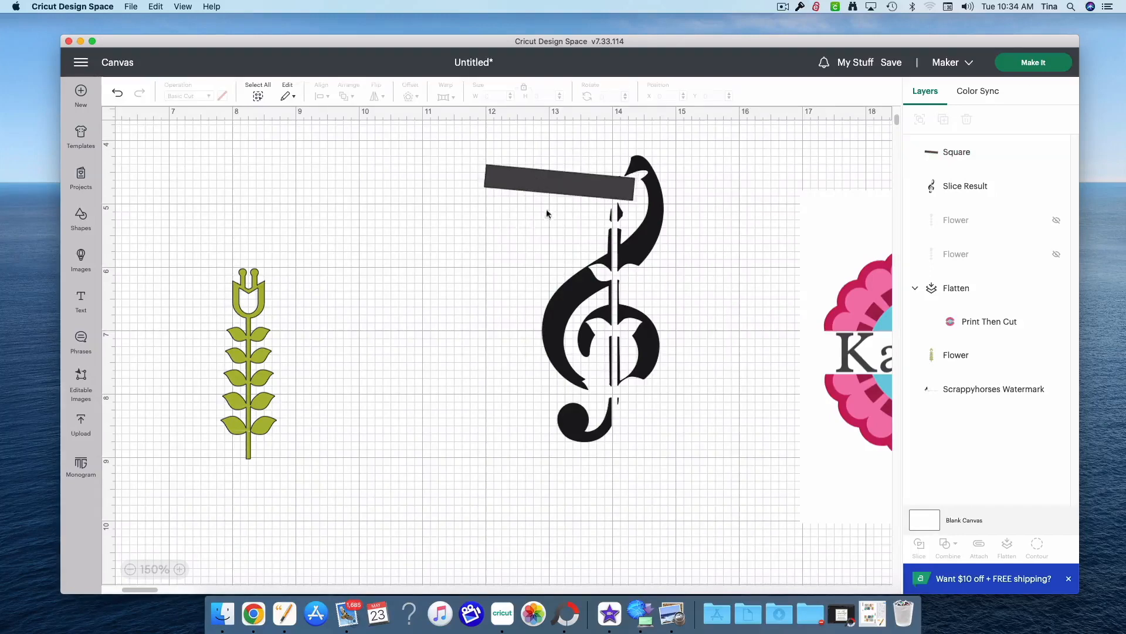
pyautogui.click(579, 184)
pyautogui.moveTo(576, 179); pyautogui.dragTo(576, 178)
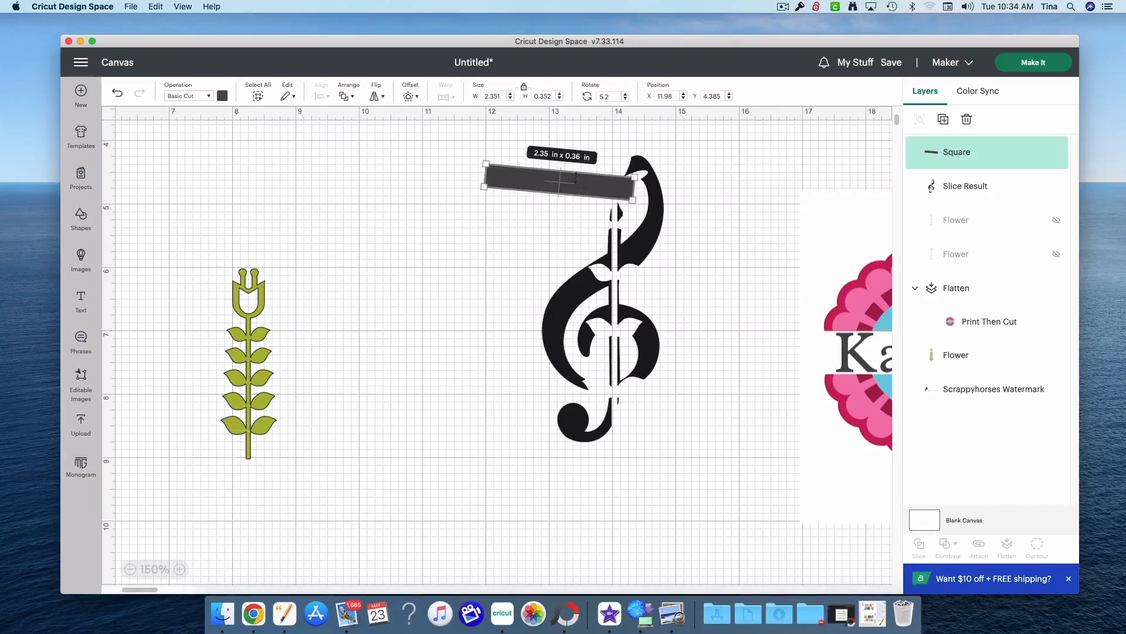
# Slice the cut-out treble clef with the thin bar covering the leftover flower-centre pieces.
pyautogui.click(641, 228)
pyautogui.moveTo(712, 240); pyautogui.dragTo(584, 162)
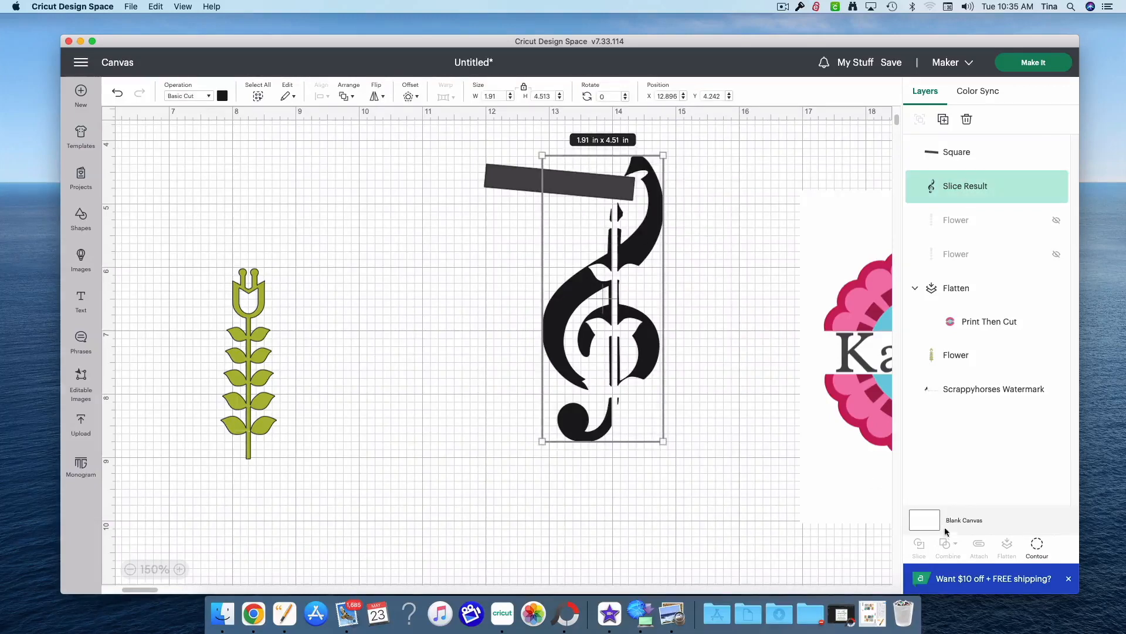
pyautogui.moveTo(707, 204); pyautogui.dragTo(591, 167)
pyautogui.click(919, 545)
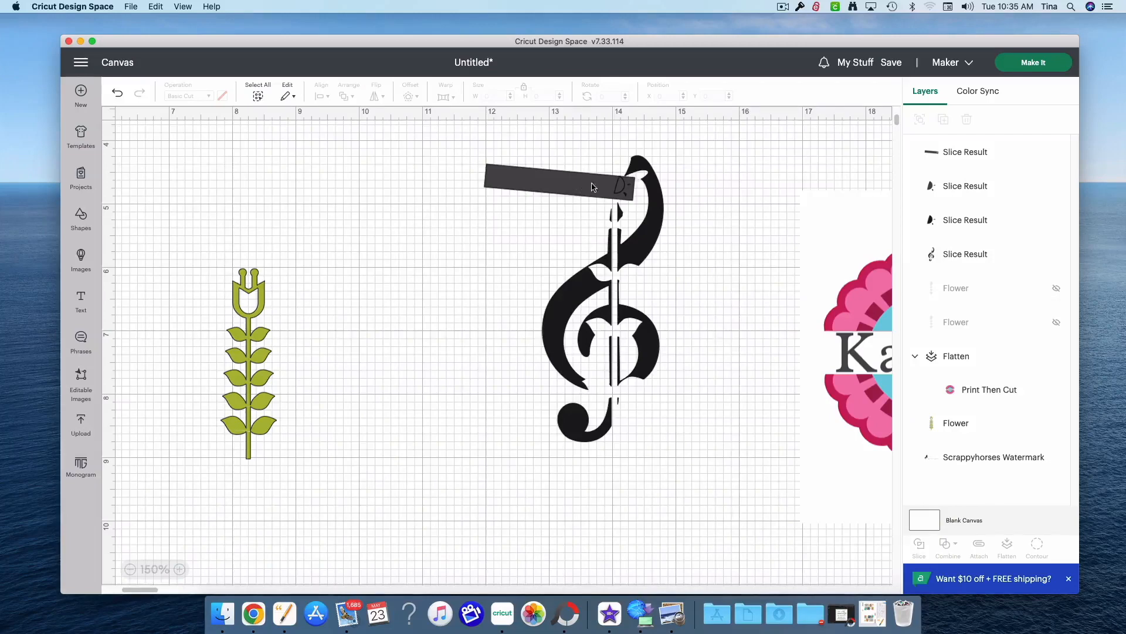
# Delete the thin bar and the two leftover flower-centre slice pieces, keeping the cleaned treble clef.
pyautogui.click(940, 153)
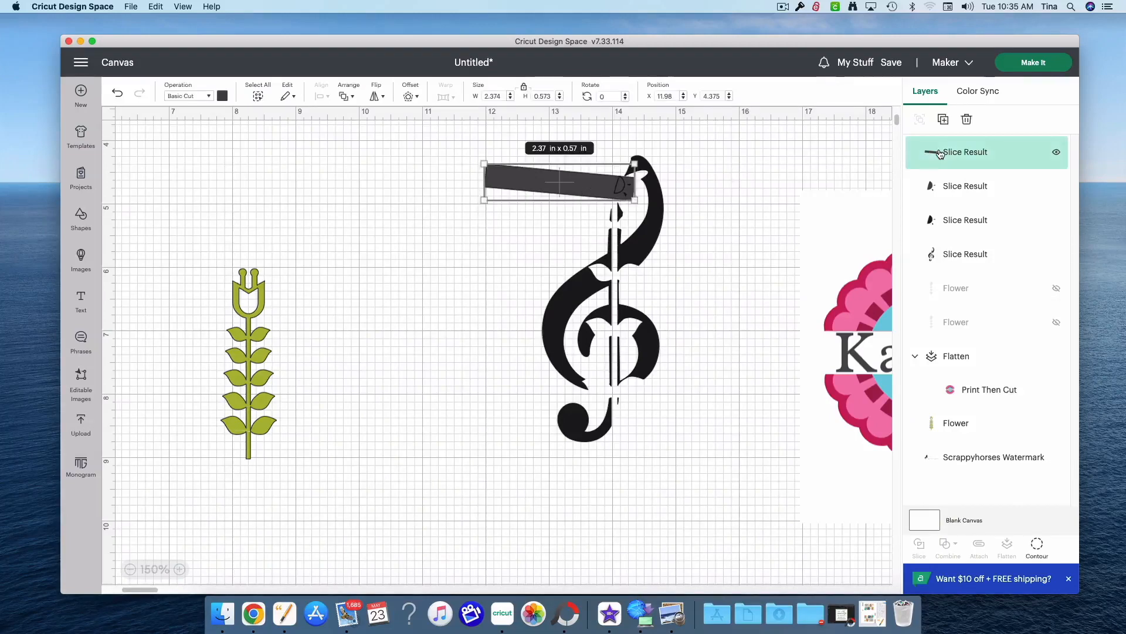
pyautogui.press('Delete')
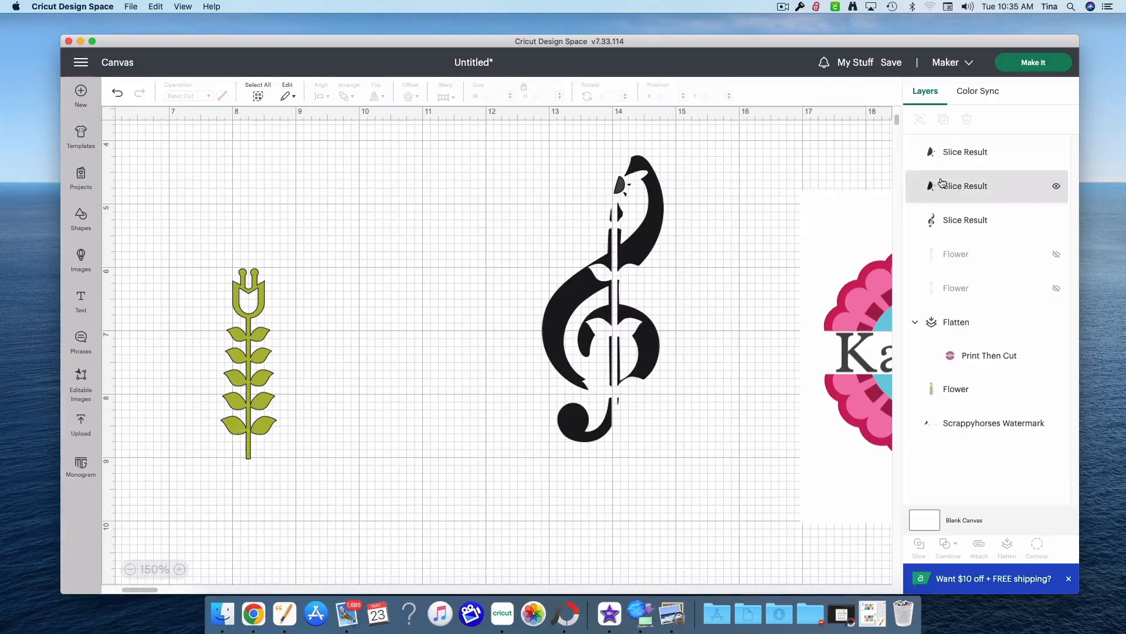
pyautogui.click(940, 156)
pyautogui.press('Delete')
pyautogui.click(942, 154)
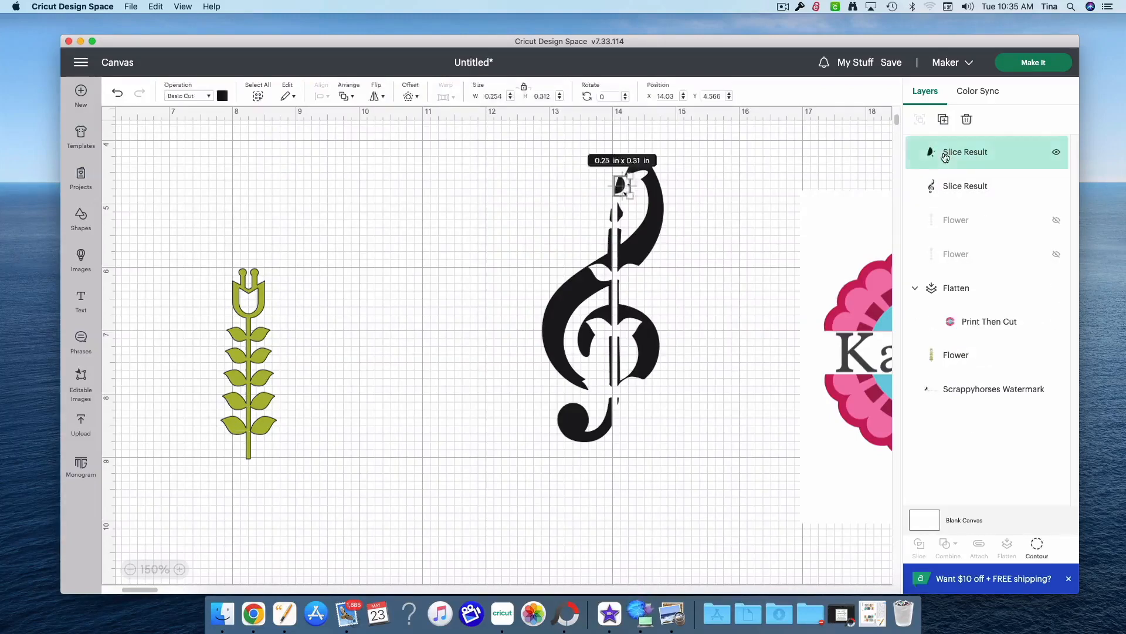
pyautogui.press('Delete')
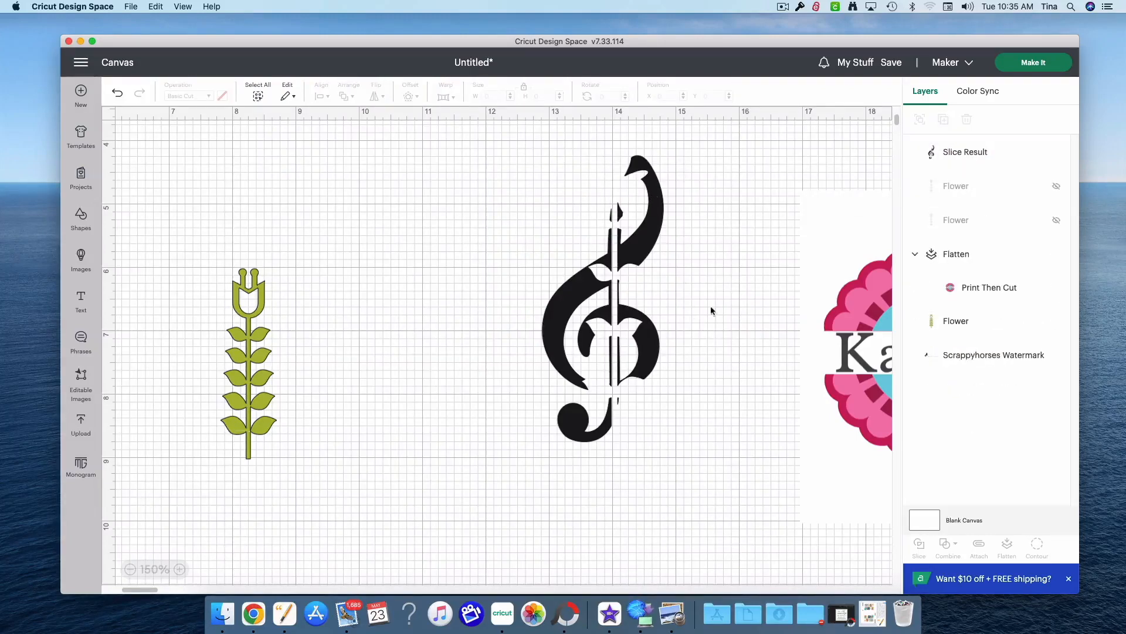
# Unhide one of the hidden flower copies over the clef and weld it with the cut-out treble clef.
pyautogui.click(1055, 187)
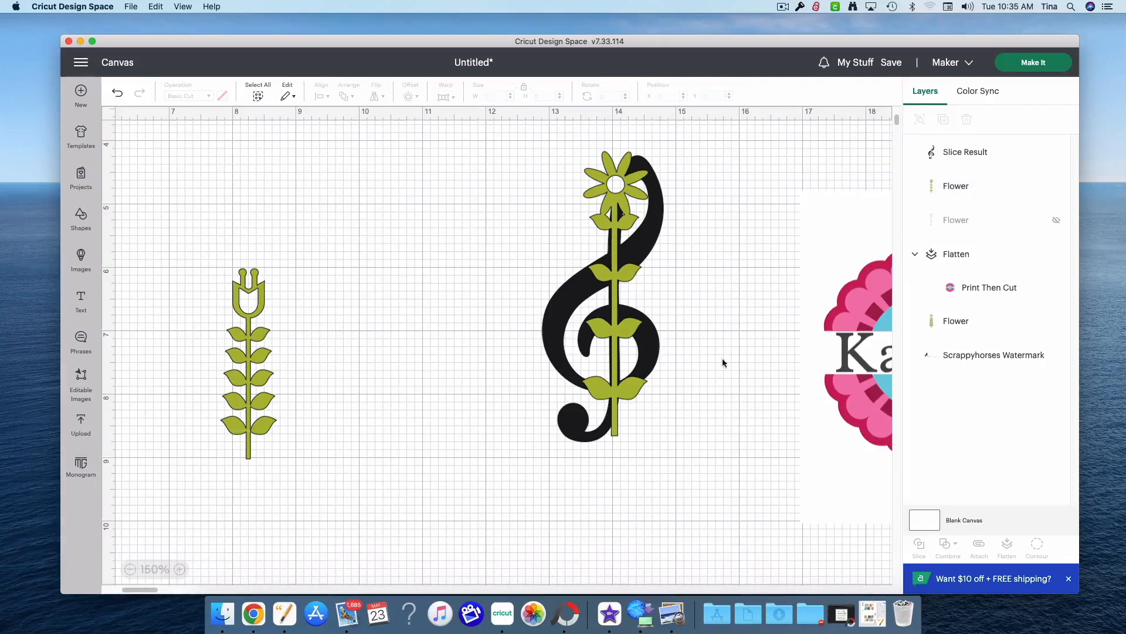
pyautogui.click(944, 154)
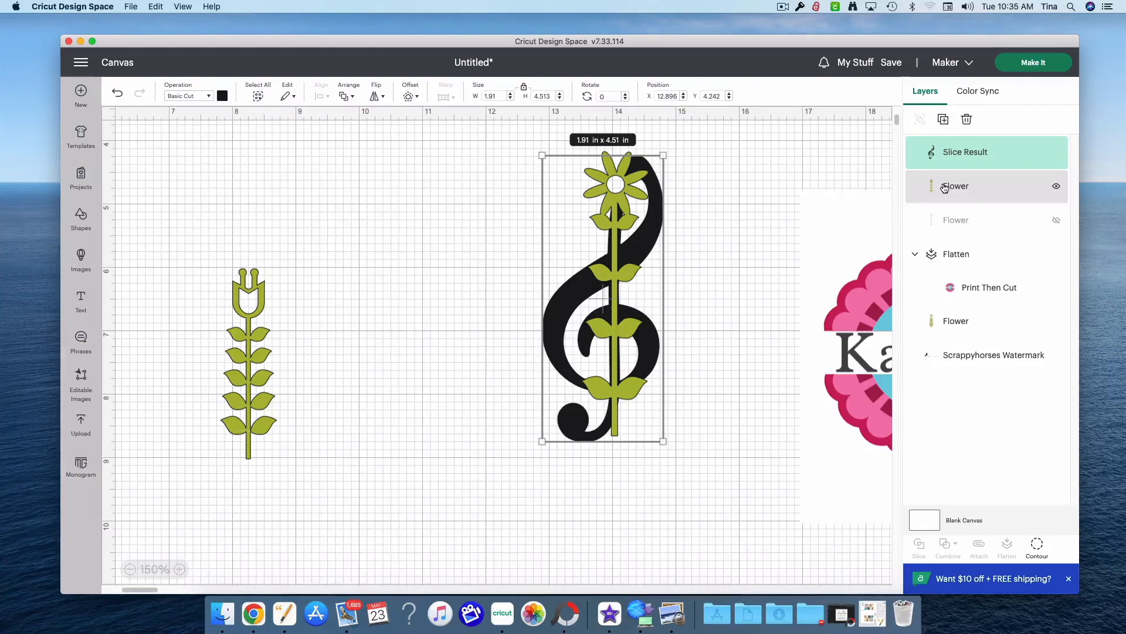
pyautogui.keyDown('shift'); pyautogui.click(944, 187); pyautogui.keyUp('shift')
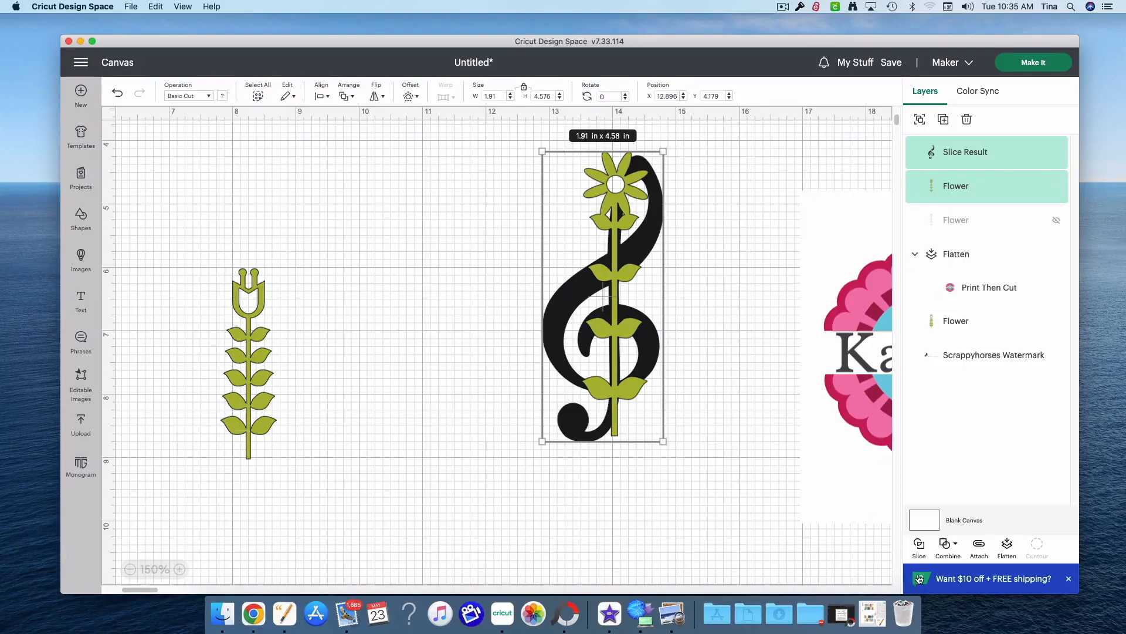
pyautogui.click(949, 547)
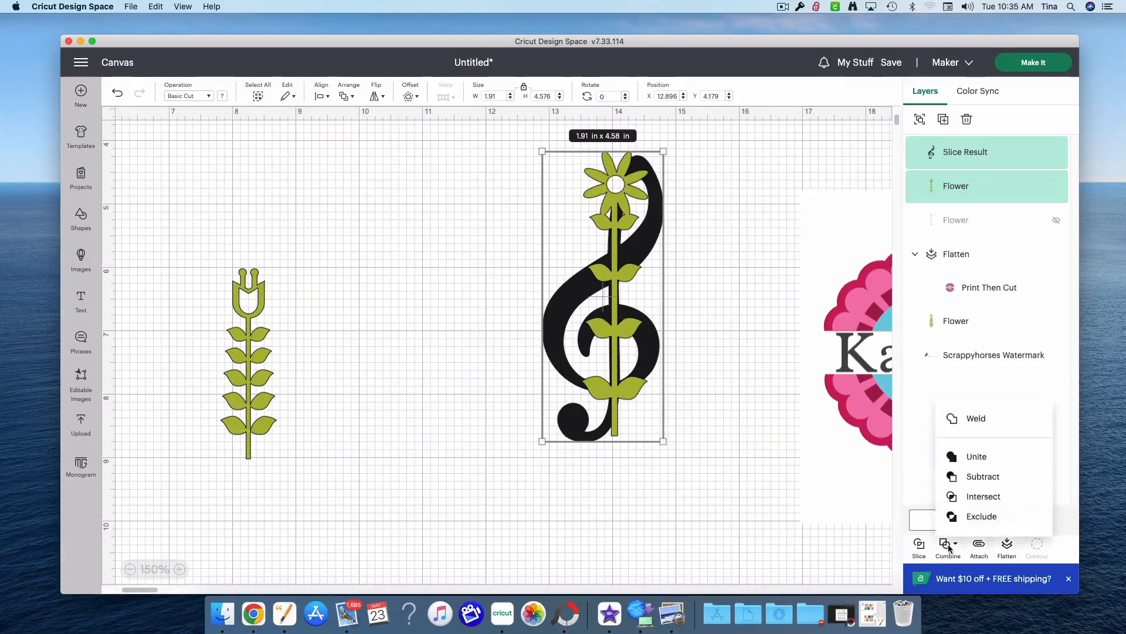
pyautogui.click(971, 420)
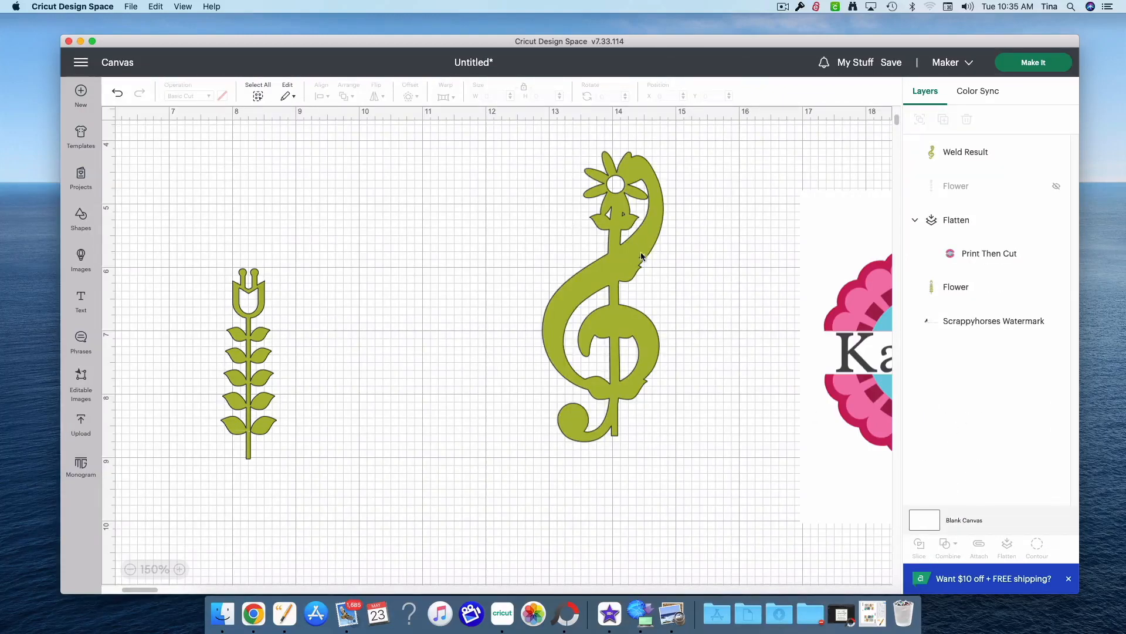
# Recolor the welded flower and treble clef shape black.
pyautogui.click(614, 254)
pyautogui.click(222, 96)
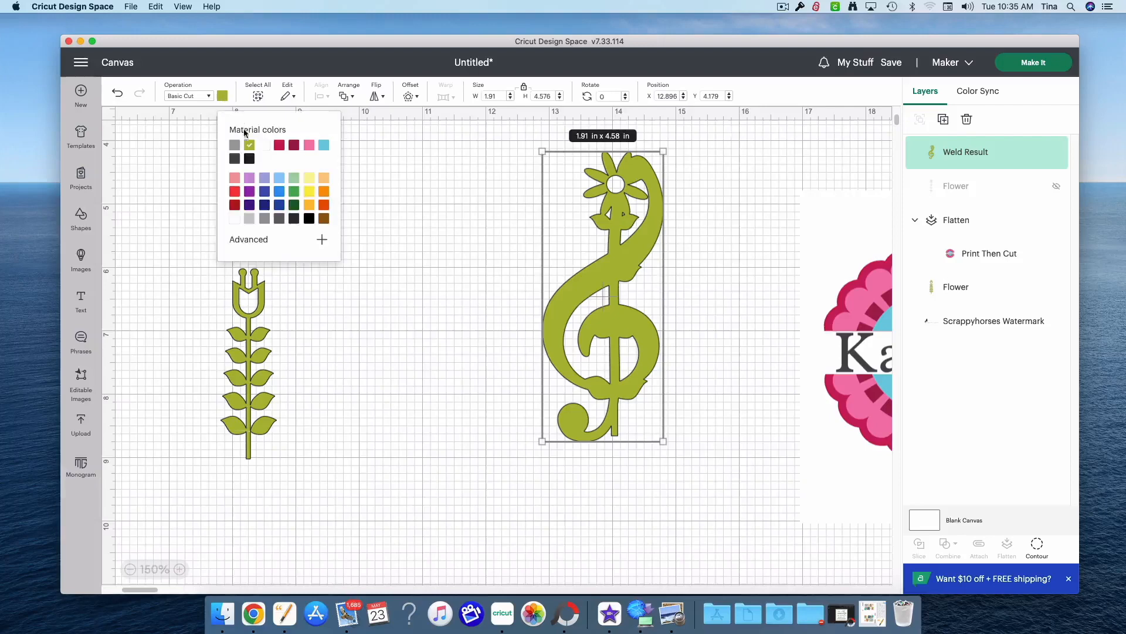
pyautogui.click(250, 158)
pyautogui.click(479, 264)
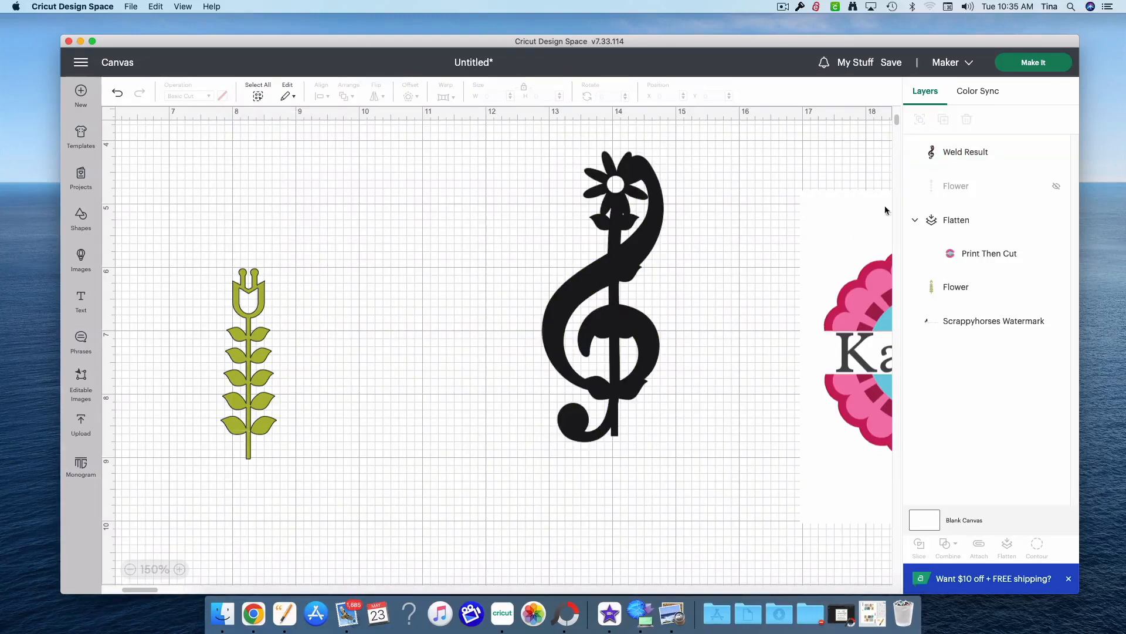
# Unhide the remaining green flower and send the welded black clef to the back behind it.
pyautogui.click(1056, 186)
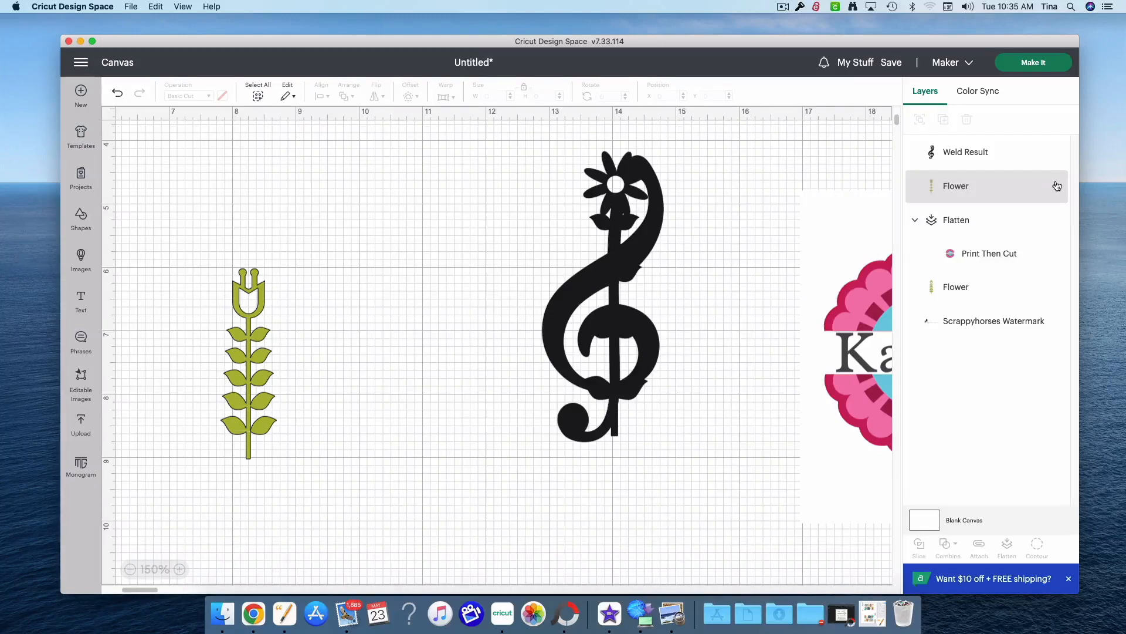
pyautogui.click(628, 330)
pyautogui.rightClick(627, 330)
pyautogui.click(682, 302)
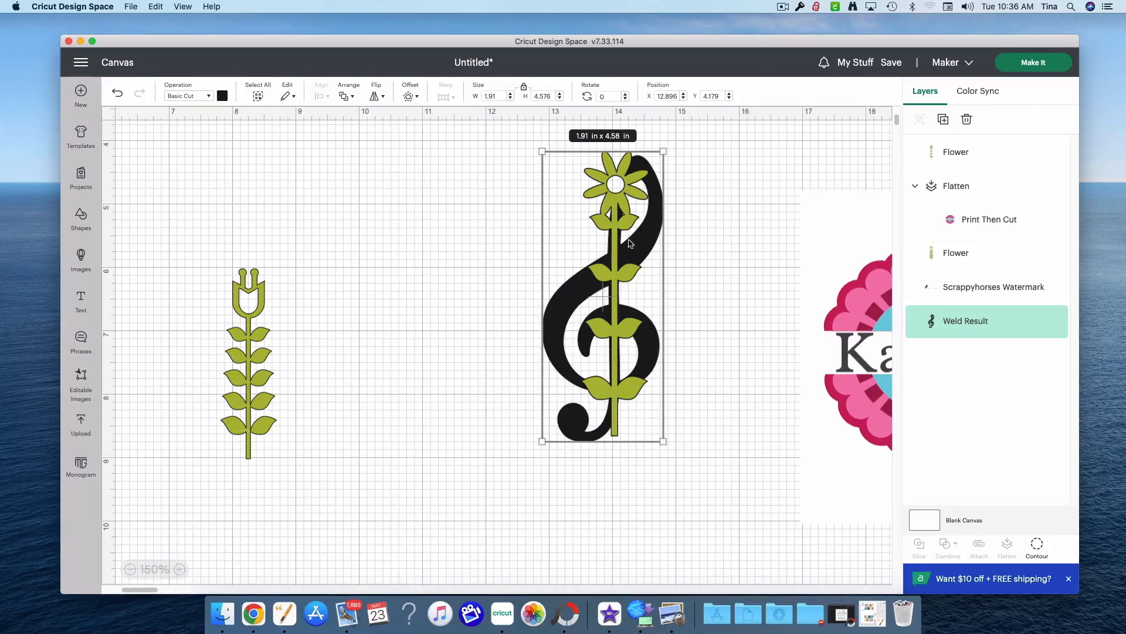
# Move the layered flower and clef together towards the doily design, and bring the tulip stem nearer the clef.
pyautogui.moveTo(703, 462); pyautogui.dragTo(533, 287)
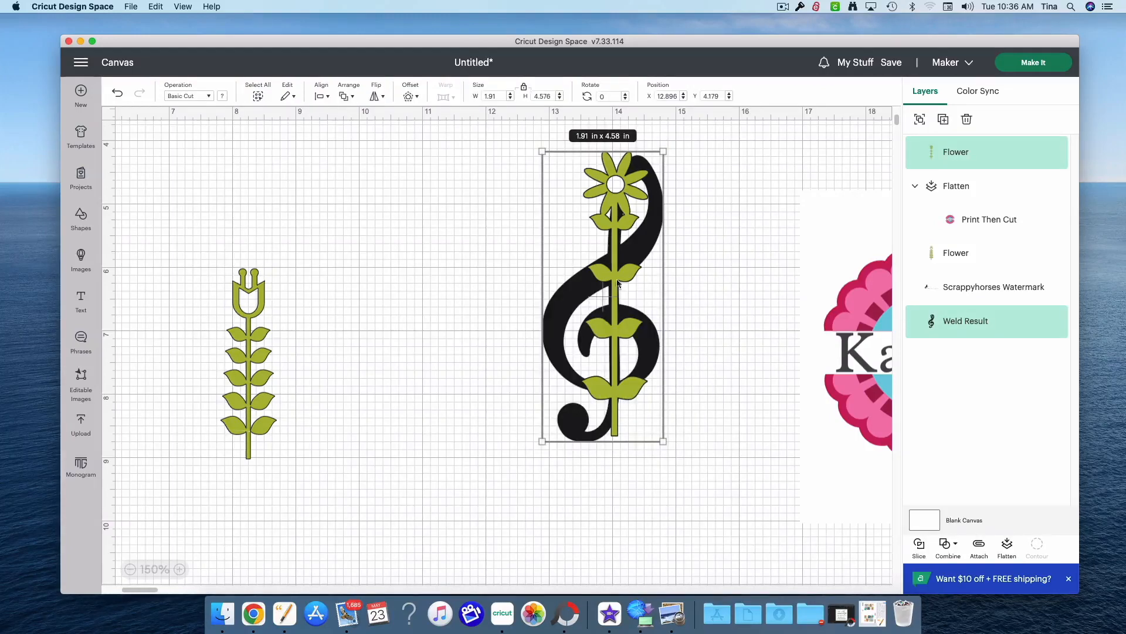
pyautogui.moveTo(619, 275); pyautogui.dragTo(703, 350)
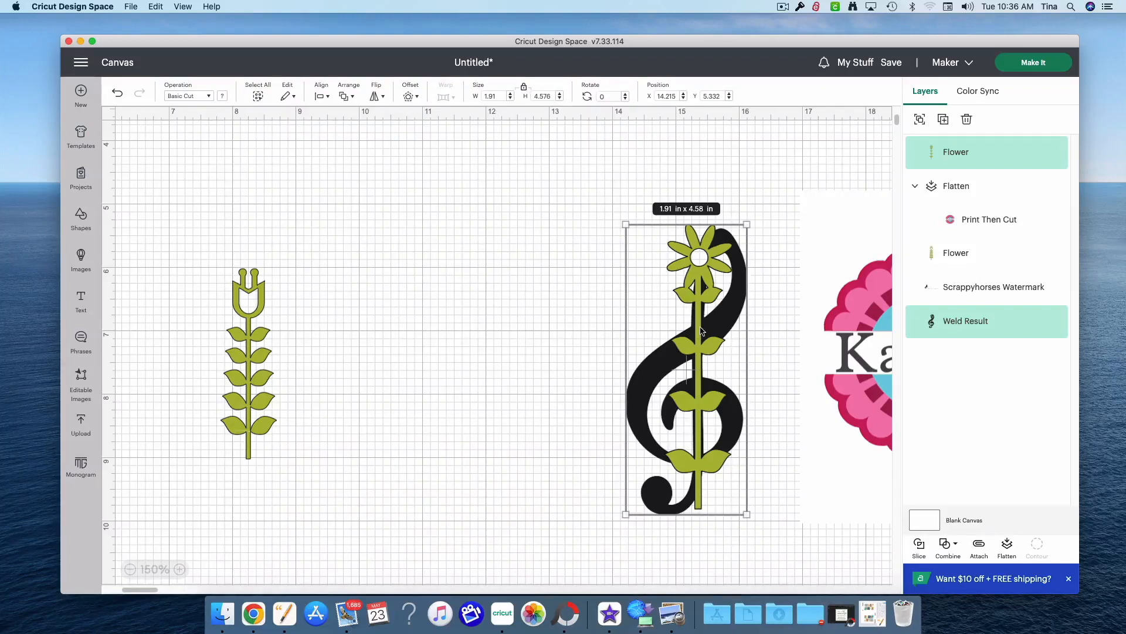
pyautogui.moveTo(260, 405); pyautogui.dragTo(441, 387)
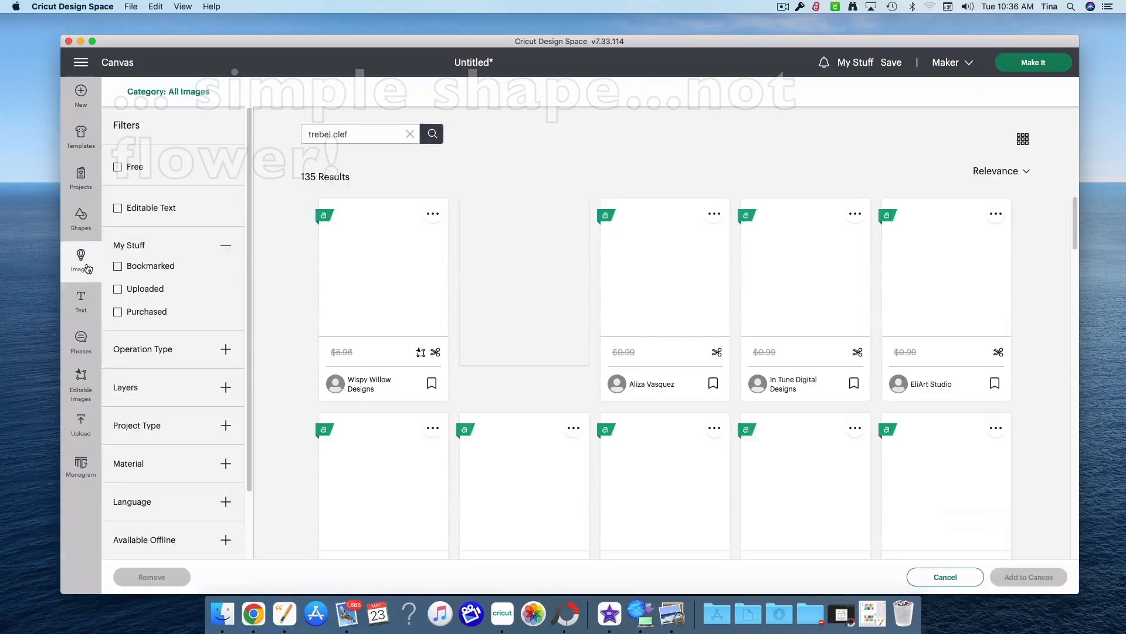
# Add a heart shape, shrink it to about 1.26 inches wide, and place it over the bloom atop the tulip's leafy stem.
pyautogui.click(88, 229)
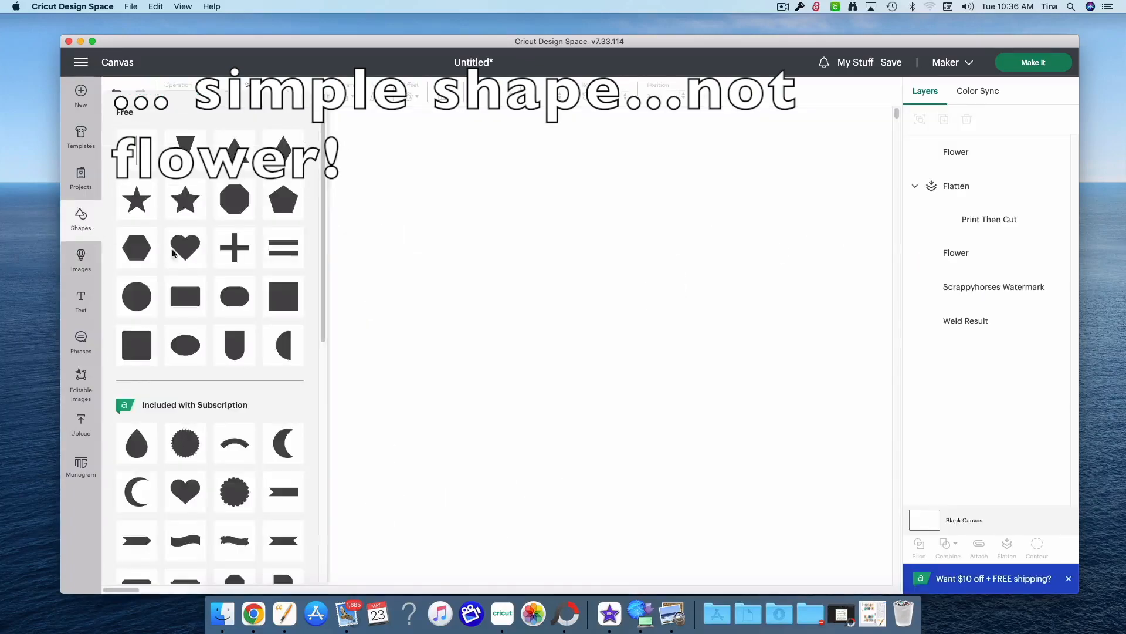
pyautogui.click(182, 265)
pyautogui.moveTo(206, 204); pyautogui.dragTo(705, 397)
pyautogui.scroll(-2, 589, 495)
pyautogui.scroll(-6, 589, 496)
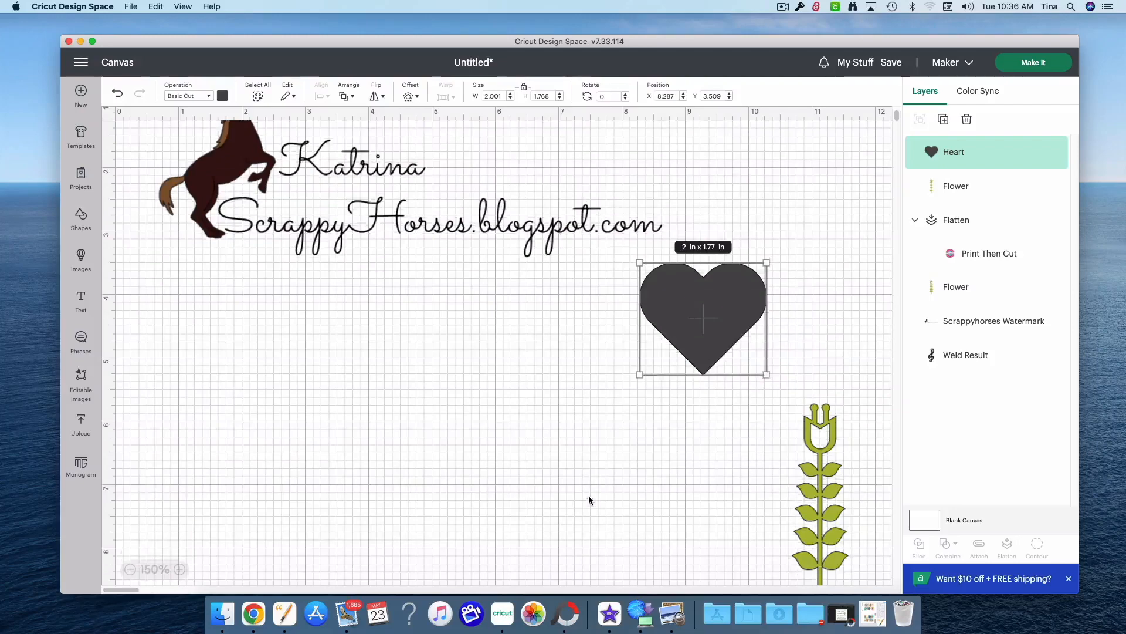
pyautogui.moveTo(809, 402); pyautogui.dragTo(437, 396)
pyautogui.moveTo(717, 237); pyautogui.dragTo(562, 339)
pyautogui.moveTo(537, 302); pyautogui.dragTo(453, 331)
# Weld the heart and the leafy stem into one shape.
pyautogui.click(534, 435)
pyautogui.moveTo(551, 436); pyautogui.dragTo(383, 277)
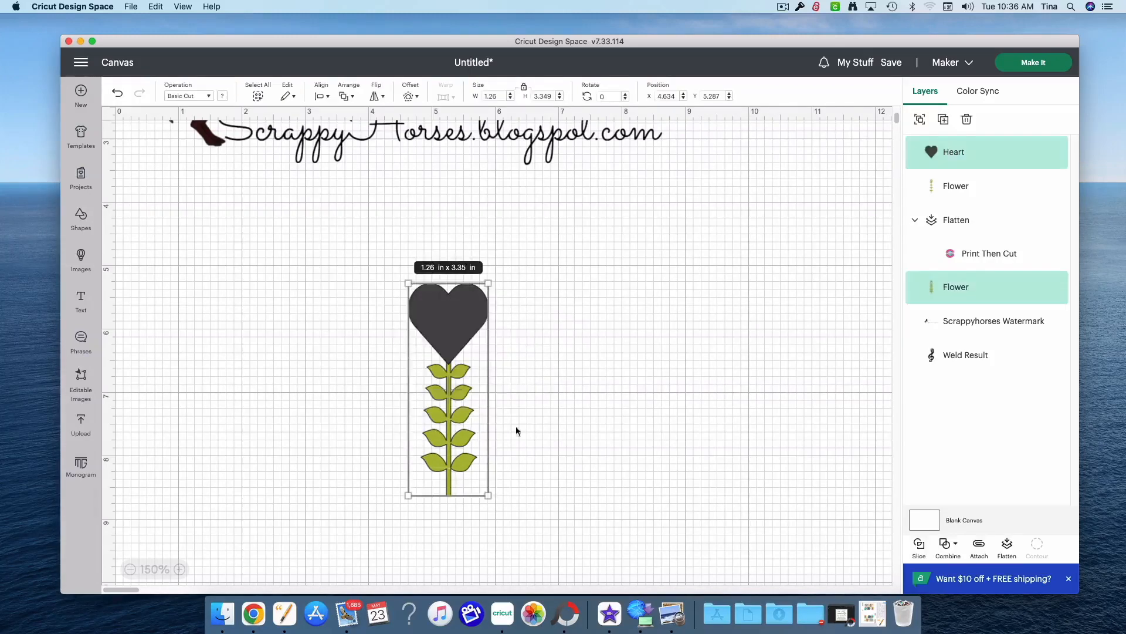
pyautogui.click(946, 548)
pyautogui.click(975, 421)
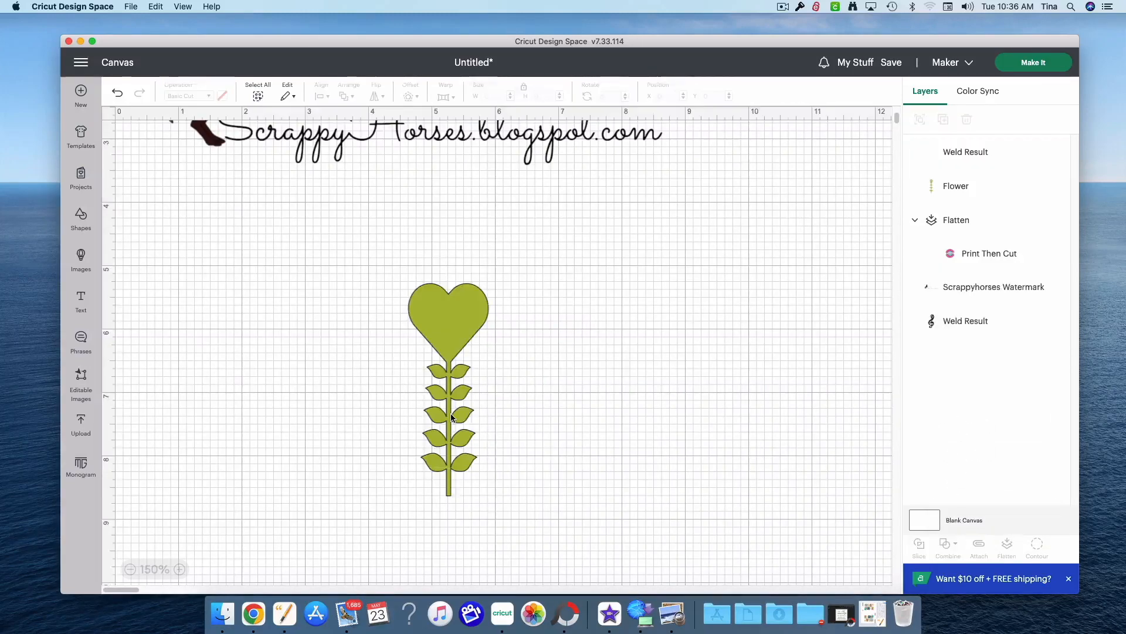
# Move the welded heart flower just above the treble clef to free the canvas area.
pyautogui.moveTo(451, 418); pyautogui.dragTo(584, 396)
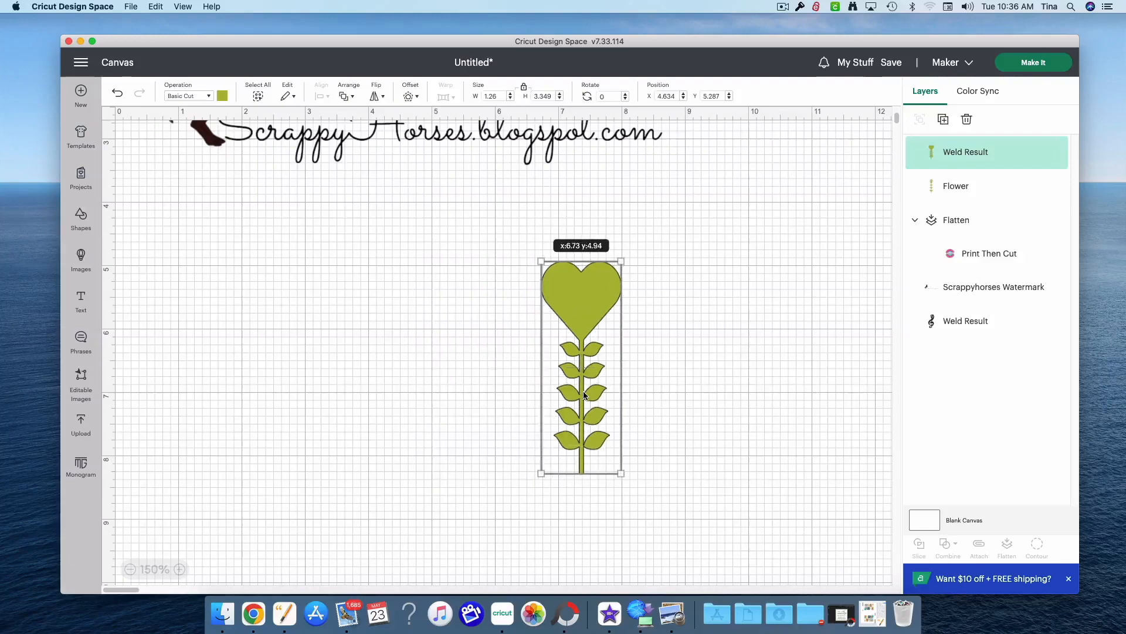
pyautogui.click(130, 569)
pyautogui.click(130, 569)
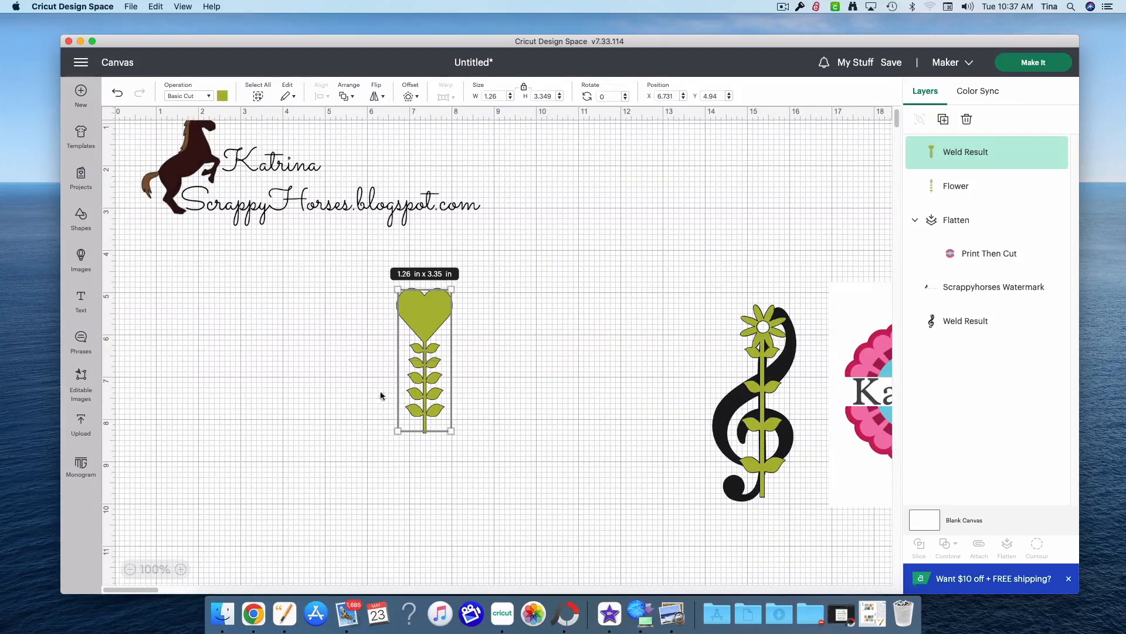
pyautogui.moveTo(418, 390); pyautogui.dragTo(808, 270)
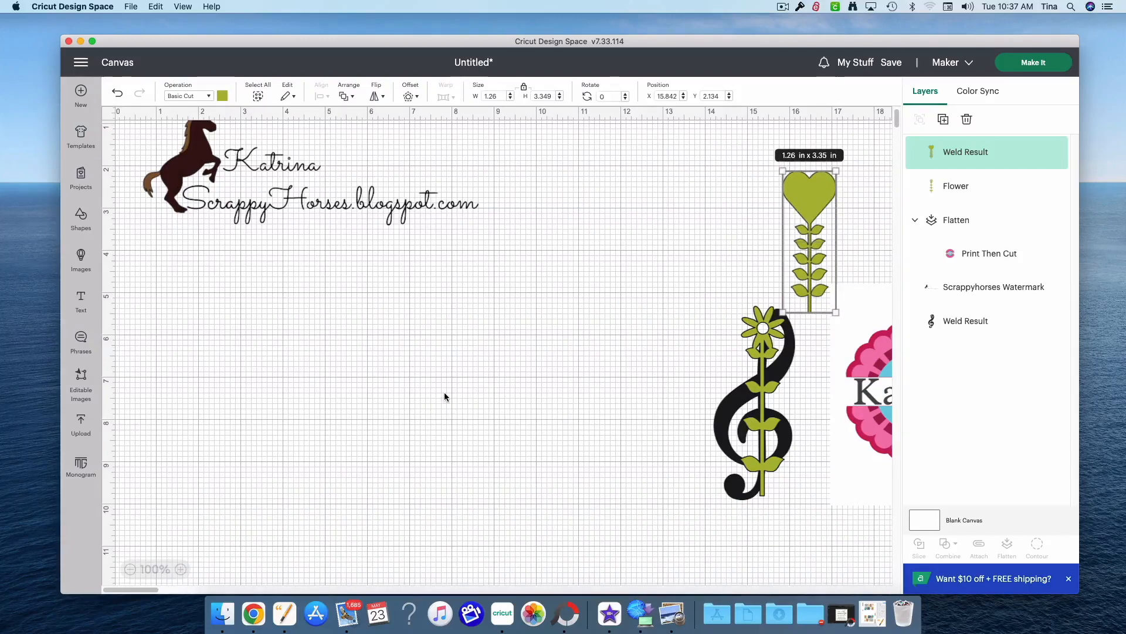
pyautogui.scroll(2, 445, 392)
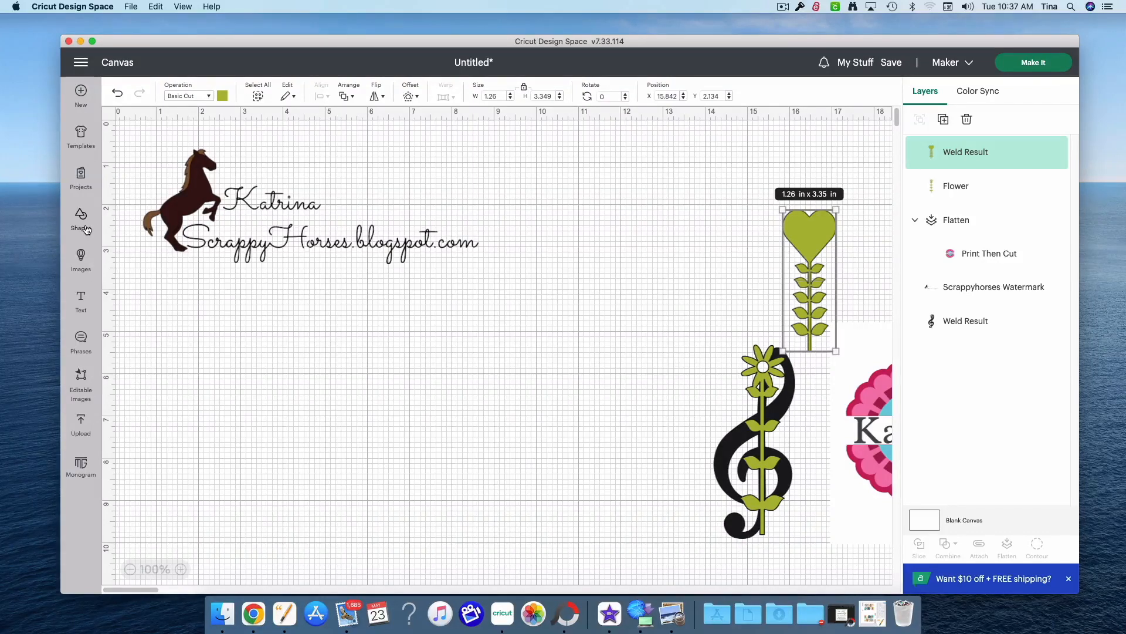
pyautogui.scroll(-3, 387, 383)
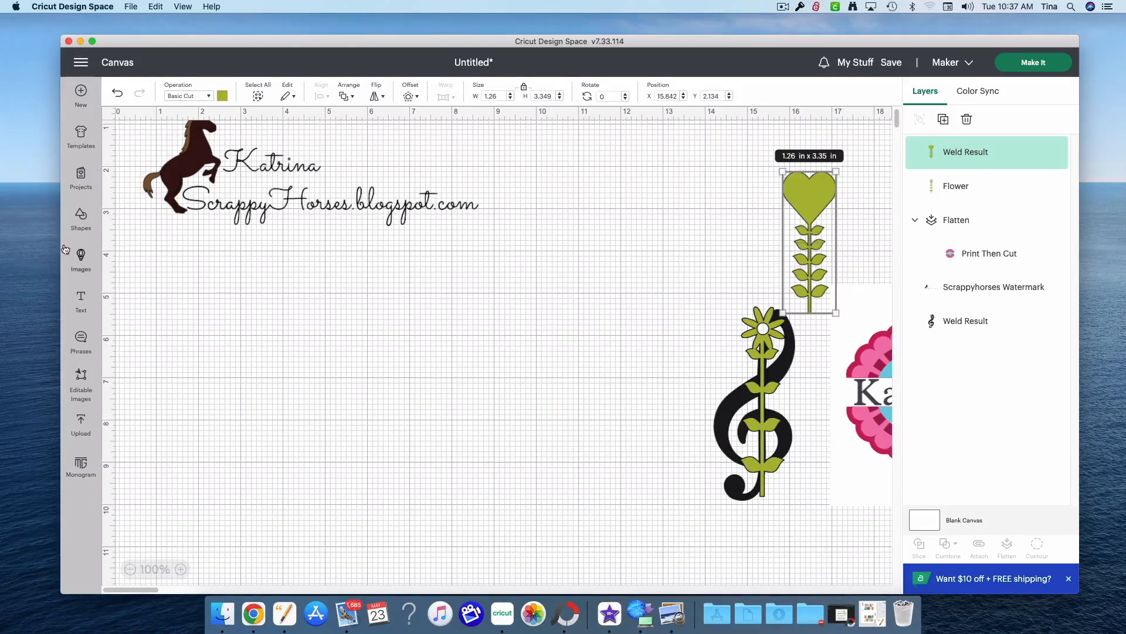
# Add a square, an oval and a narrow triangle from the free shapes to the canvas.
pyautogui.click(81, 219)
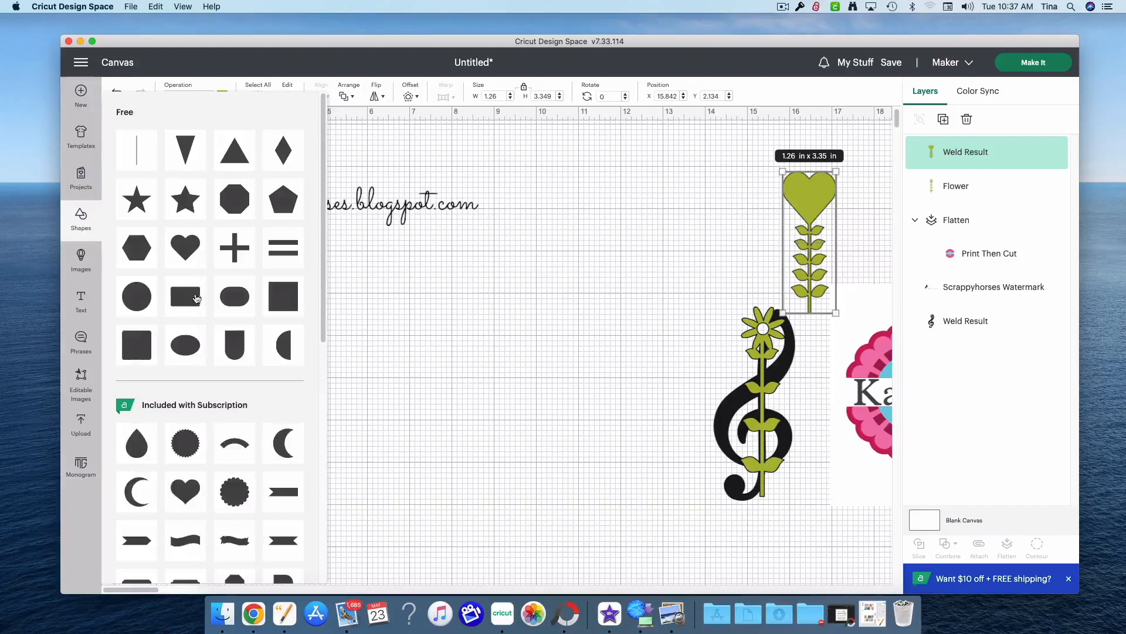
pyautogui.click(287, 305)
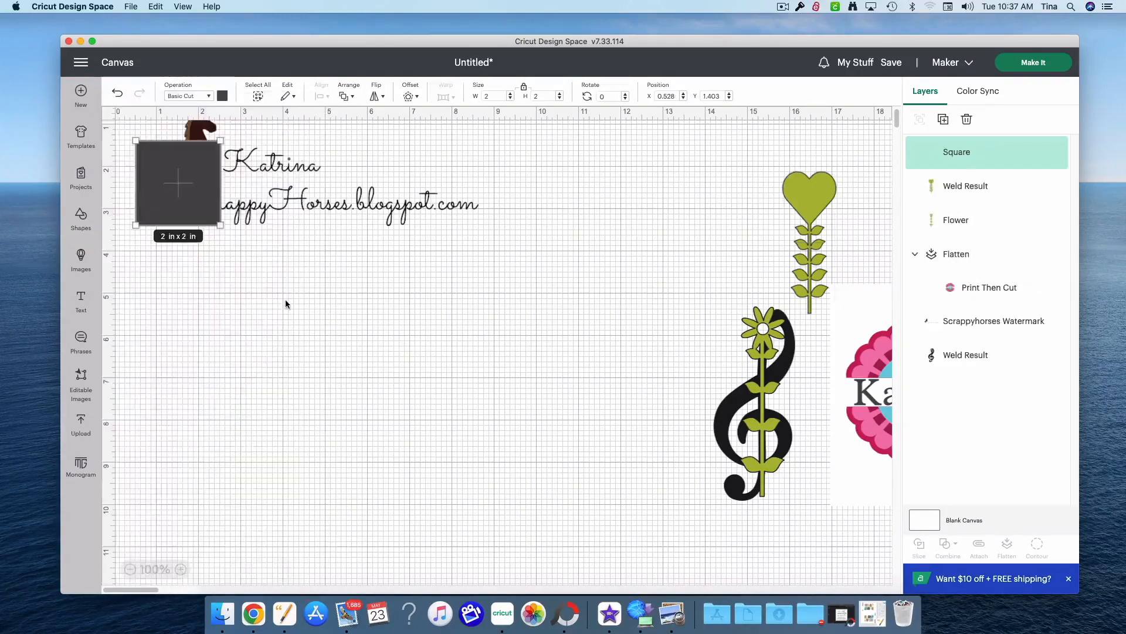
pyautogui.click(89, 228)
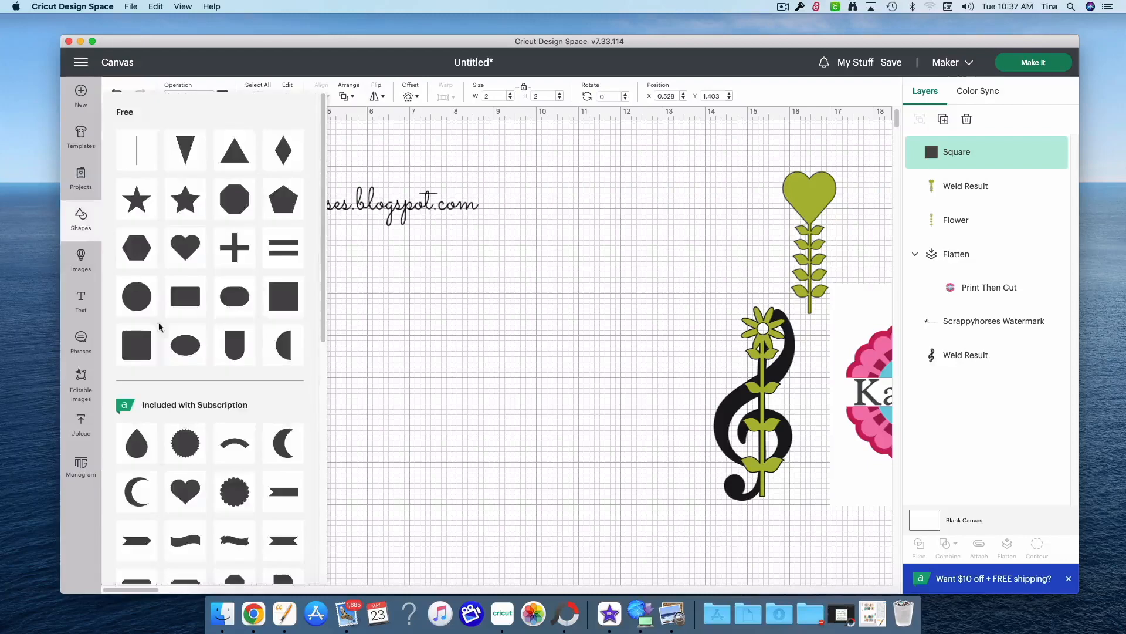
pyautogui.click(189, 345)
pyautogui.click(83, 230)
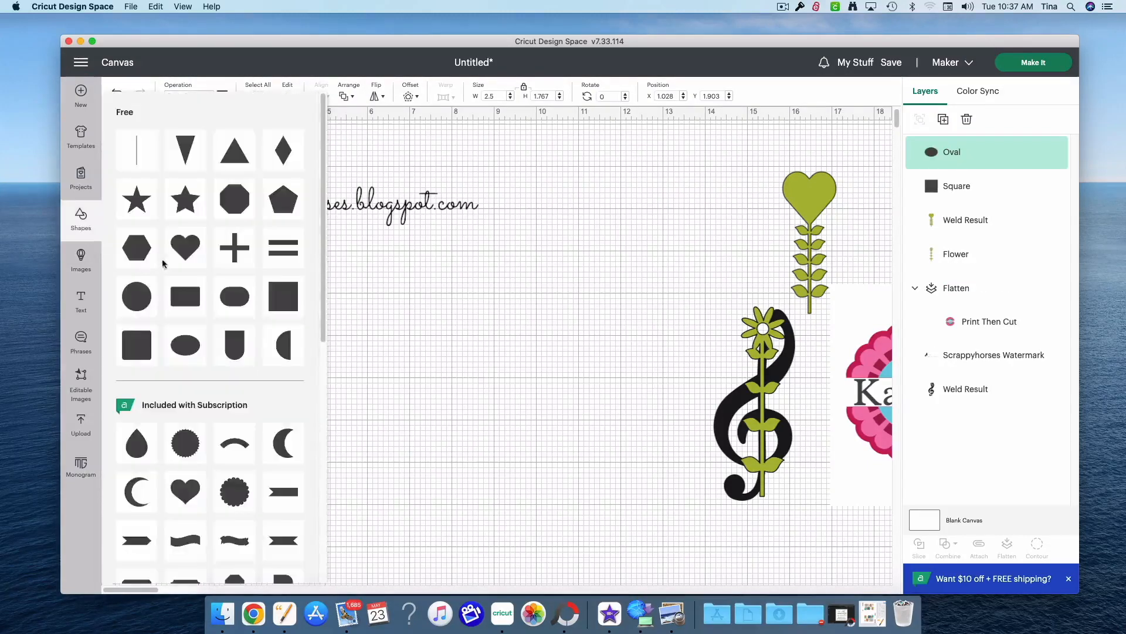
pyautogui.click(189, 154)
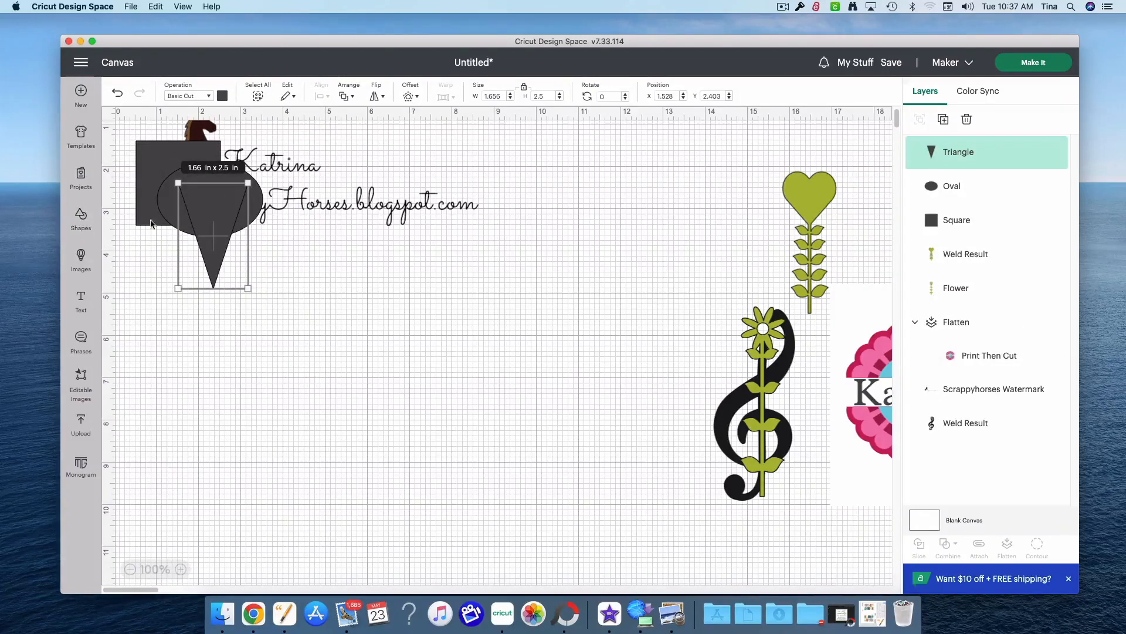
# Spread the square, triangle and oval out in a row, and move the finished flower, clef and doily designs to about X 18.27 inches.
pyautogui.moveTo(210, 224); pyautogui.dragTo(374, 324)
pyautogui.moveTo(233, 216); pyautogui.dragTo(558, 363)
pyautogui.moveTo(199, 216); pyautogui.dragTo(321, 405)
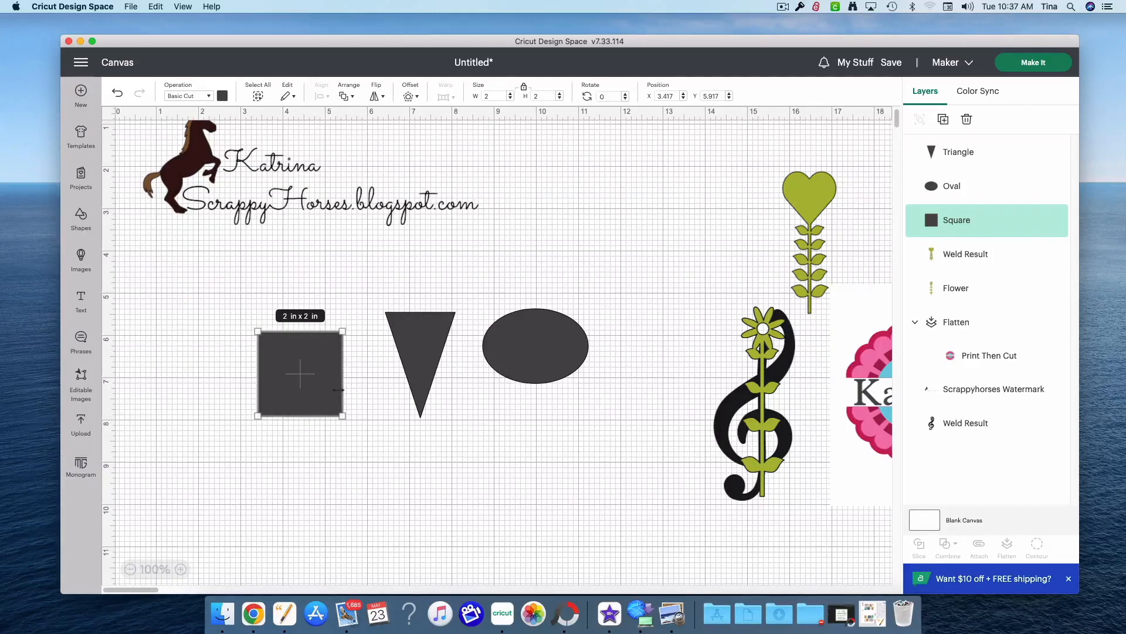
pyautogui.moveTo(670, 182); pyautogui.dragTo(865, 534)
pyautogui.moveTo(772, 377); pyautogui.dragTo(944, 370)
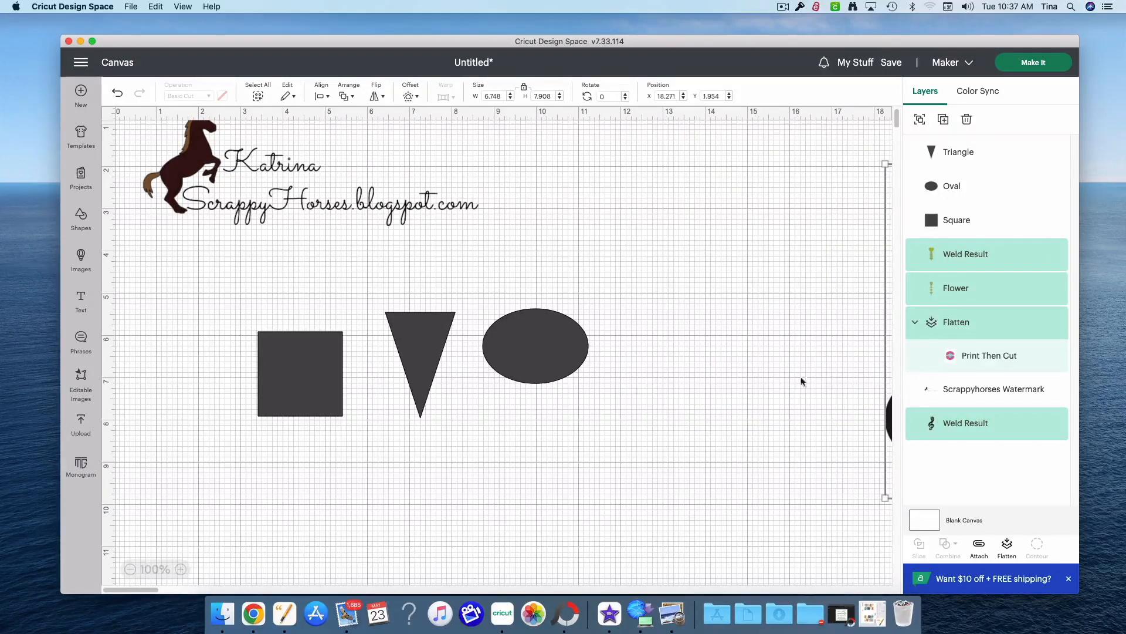
# Reshape the square into a tall bar about 1.57 by 6 inches and place it on the far side of the oval.
pyautogui.click(311, 397)
pyautogui.moveTo(307, 414); pyautogui.dragTo(307, 584)
pyautogui.moveTo(300, 518); pyautogui.dragTo(647, 413)
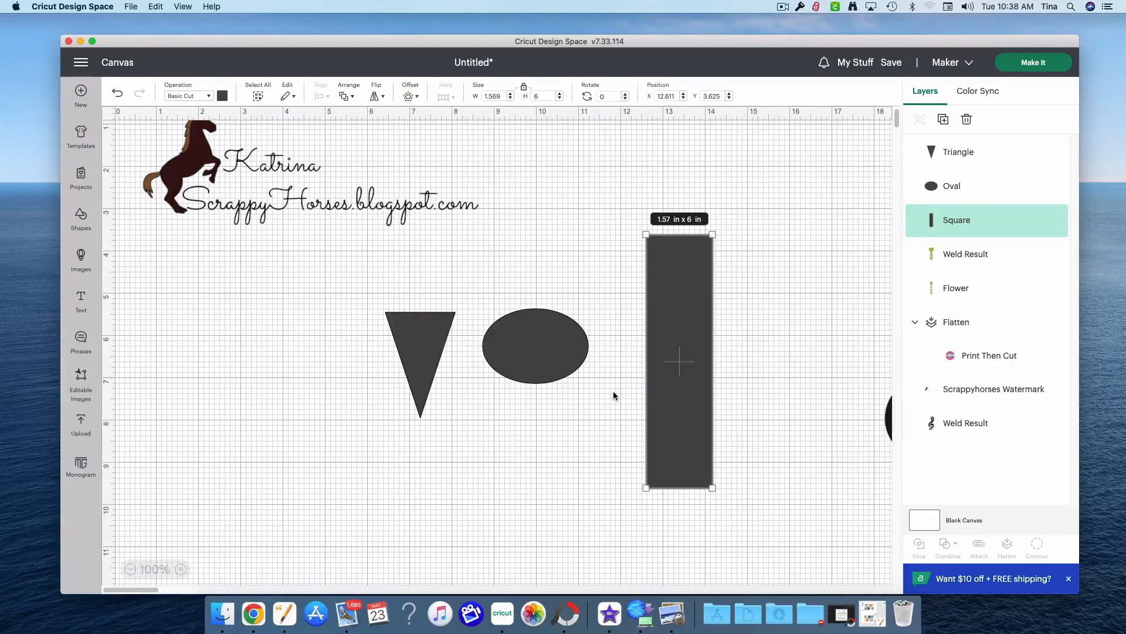
# Duplicate the tall bar and shrink the copy to about 0.5 by 1.94 inches near the triangle.
pyautogui.hotkey('ctrl', 'd')
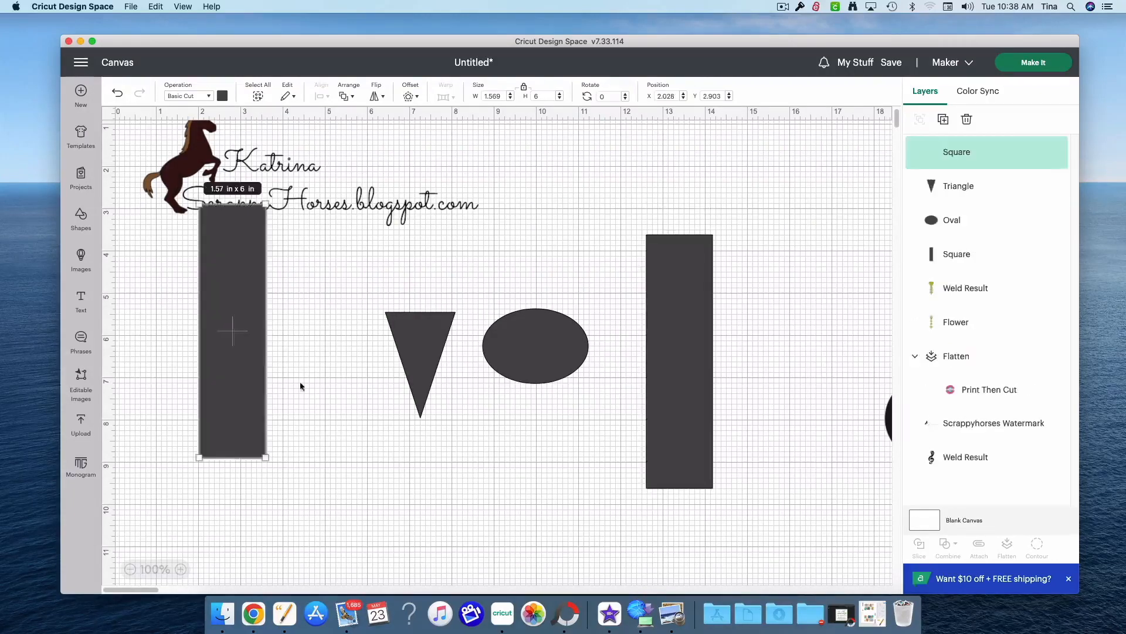
pyautogui.moveTo(234, 407); pyautogui.dragTo(291, 487)
pyautogui.moveTo(292, 531); pyautogui.dragTo(279, 374)
pyautogui.moveTo(285, 326); pyautogui.dragTo(274, 325)
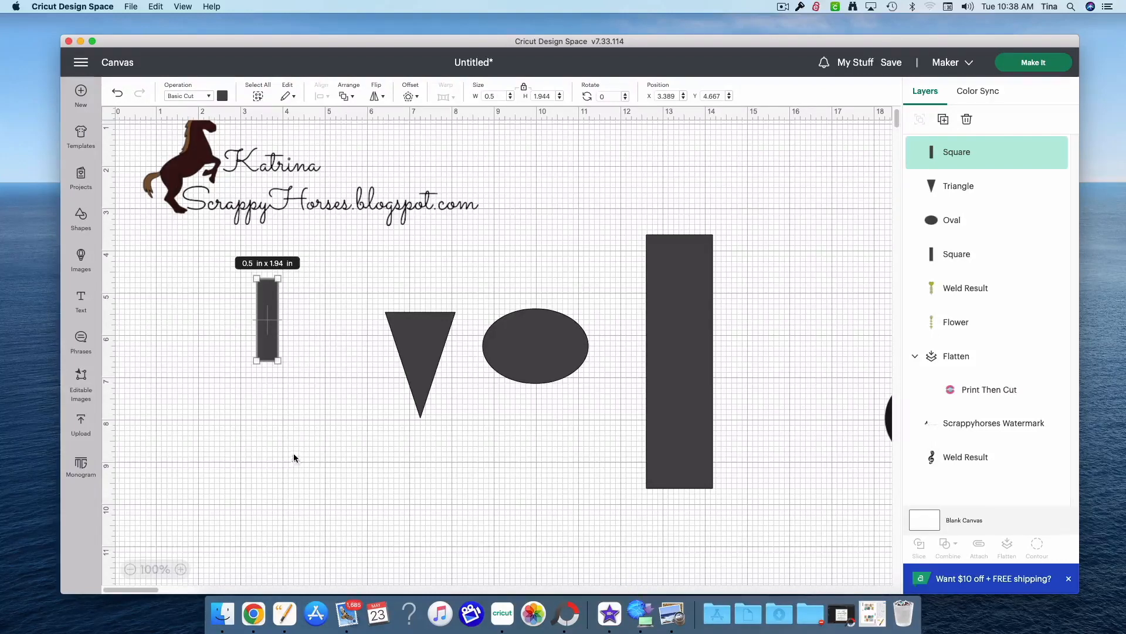
# Duplicate the small bar, shrink the copy to about 0.25 by 1.35 inches, and stand it on the original's upper end.
pyautogui.press('super+v')
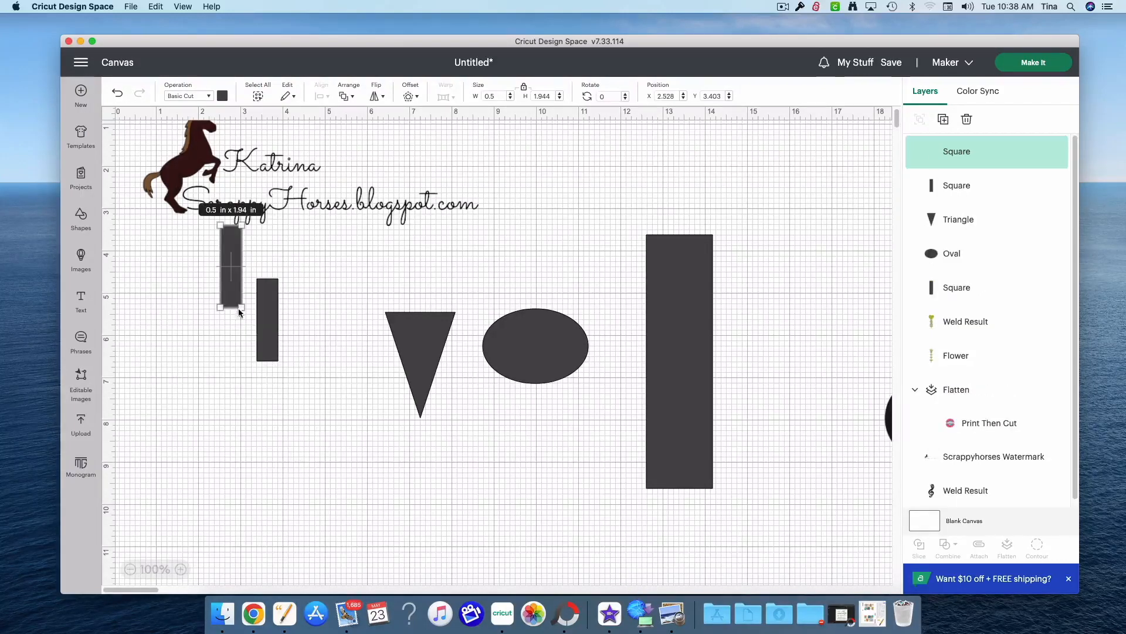
pyautogui.click(272, 336)
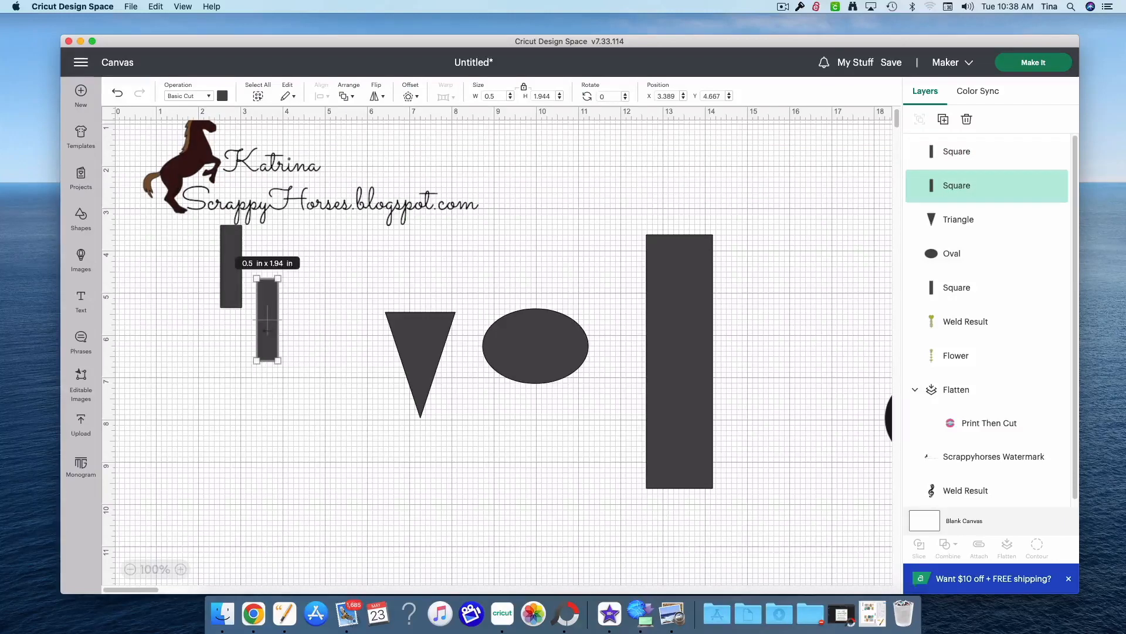
pyautogui.click(324, 337)
pyautogui.moveTo(266, 336); pyautogui.dragTo(287, 439)
pyautogui.moveTo(222, 297); pyautogui.dragTo(292, 375)
pyautogui.click(329, 331)
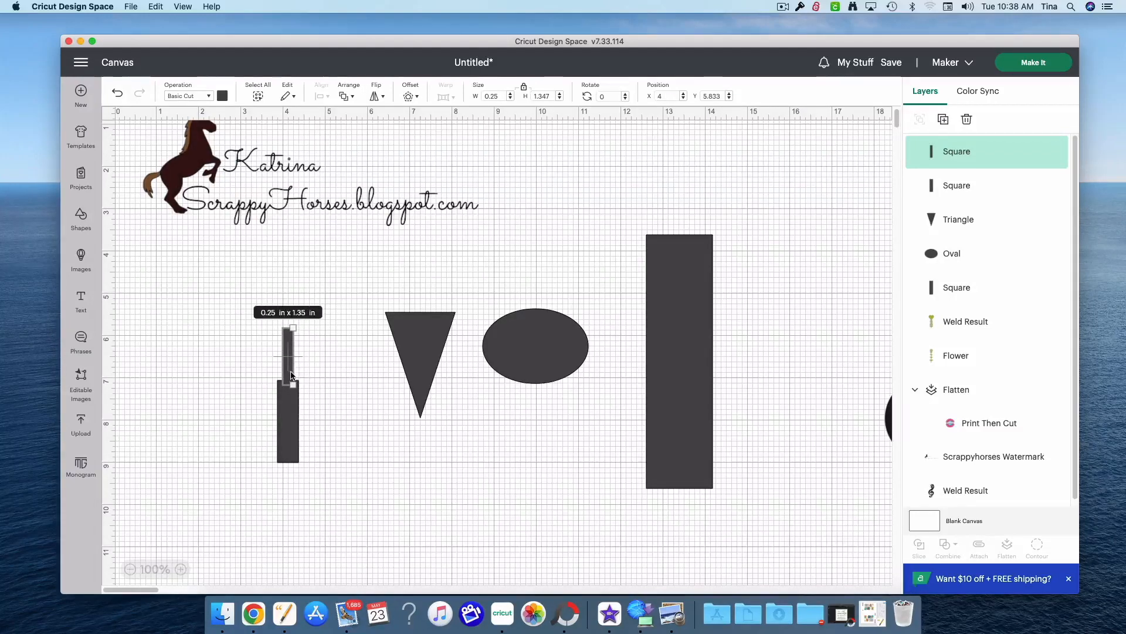
# Duplicate the triangle, narrow the copy to about 0.45 inches wide over the thin bar, and move the original triangle onto the oval.
pyautogui.click(422, 356)
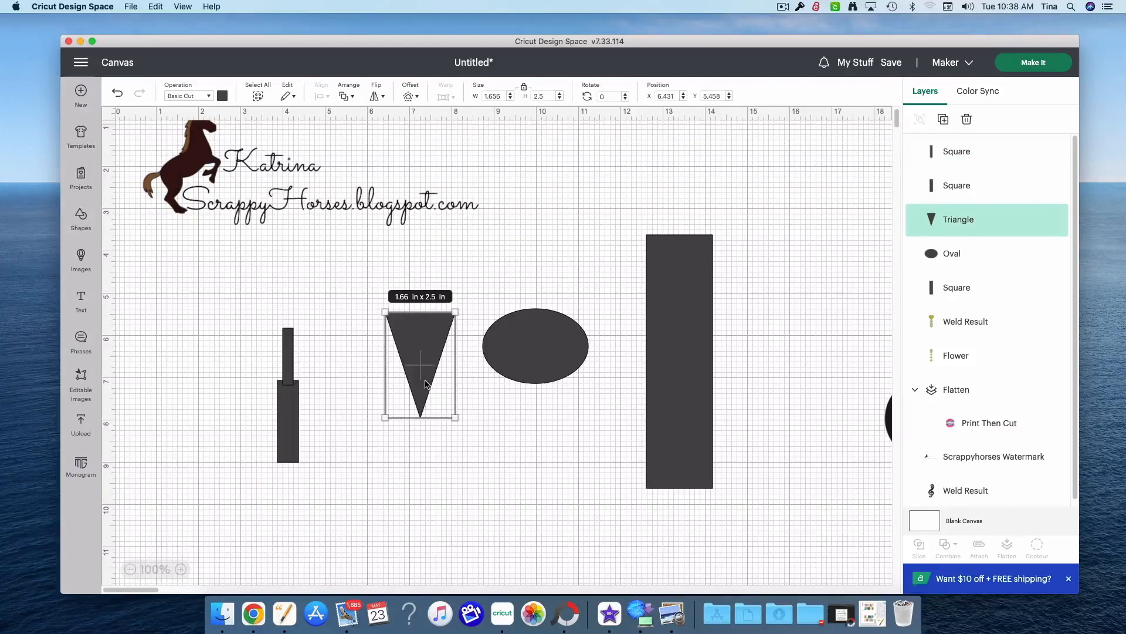
pyautogui.press('super+v')
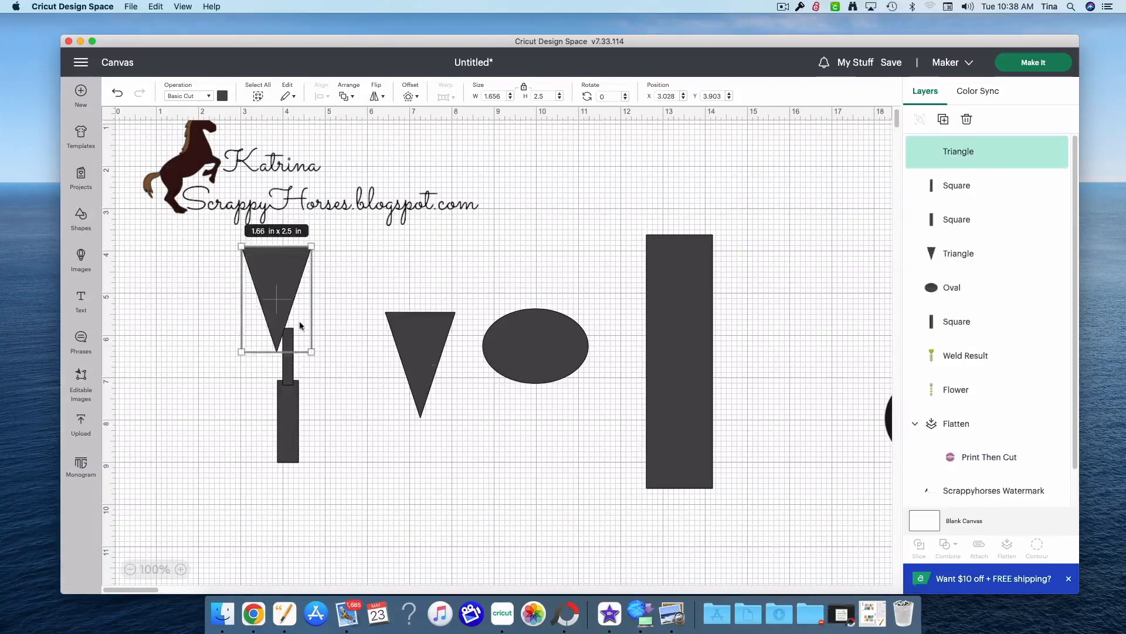
pyautogui.moveTo(286, 301); pyautogui.dragTo(321, 316)
pyautogui.moveTo(396, 335); pyautogui.dragTo(489, 326)
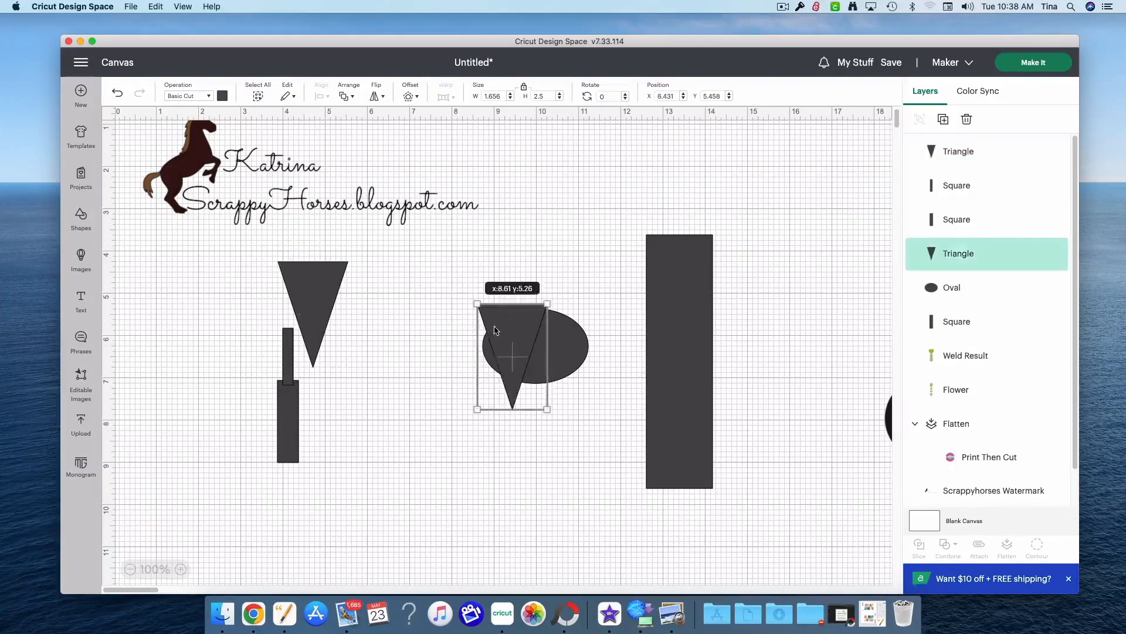
pyautogui.moveTo(317, 311); pyautogui.dragTo(290, 311)
pyautogui.click(413, 322)
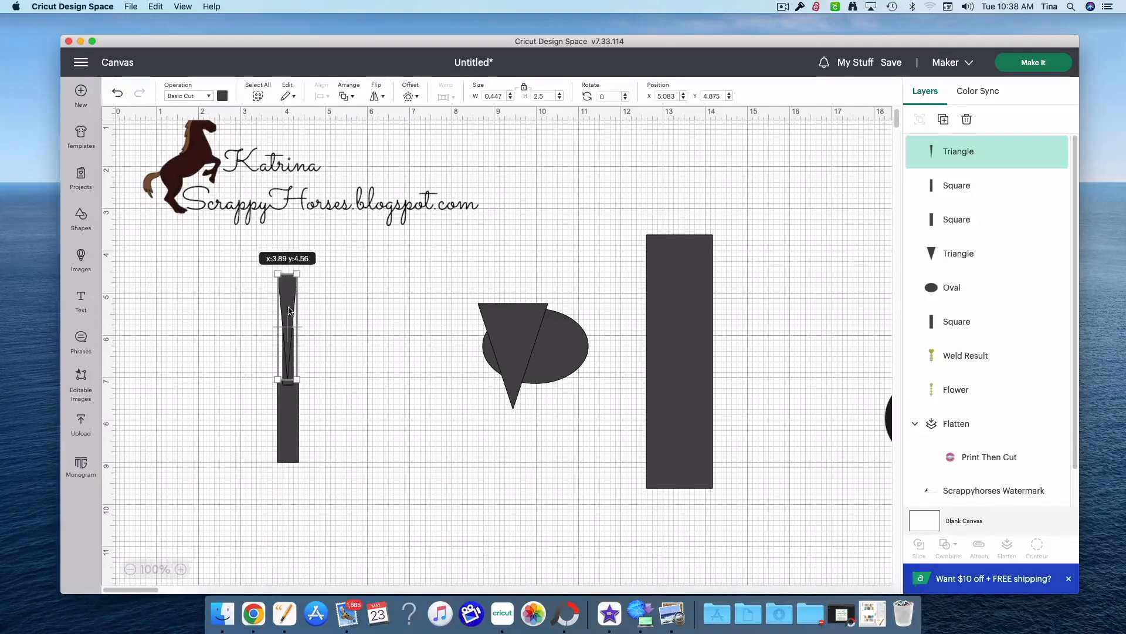
pyautogui.moveTo(290, 311); pyautogui.dragTo(290, 318)
pyautogui.click(317, 311)
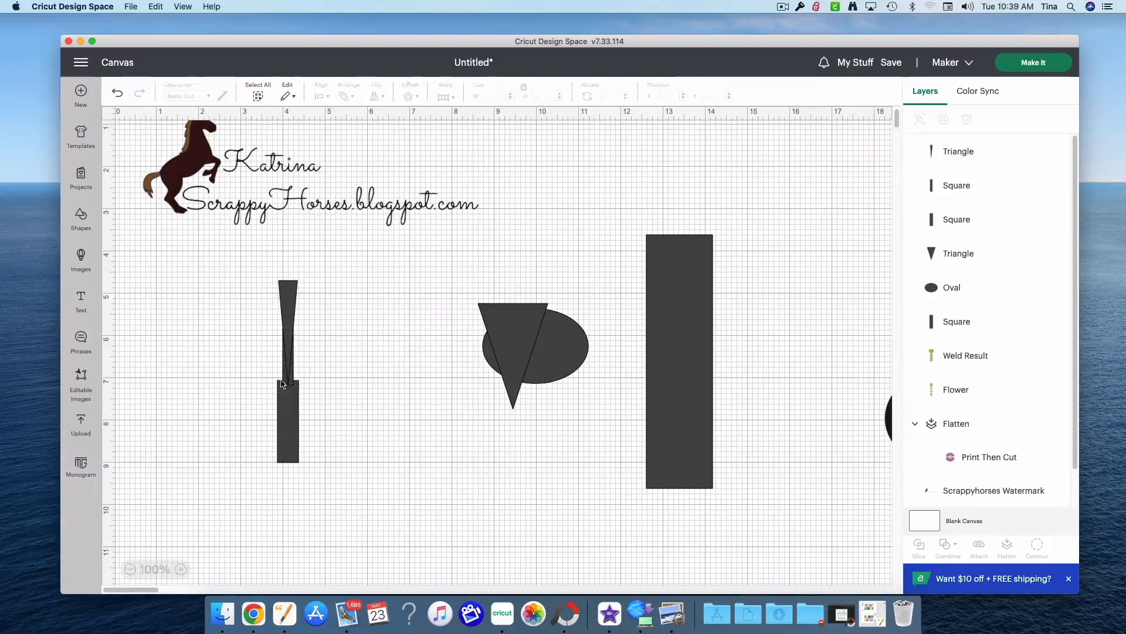
pyautogui.moveTo(288, 304); pyautogui.dragTo(288, 294)
pyautogui.click(319, 368)
# Move the narrow triangle and thin bar clear of the short bar and weld the two together.
pyautogui.click(291, 366)
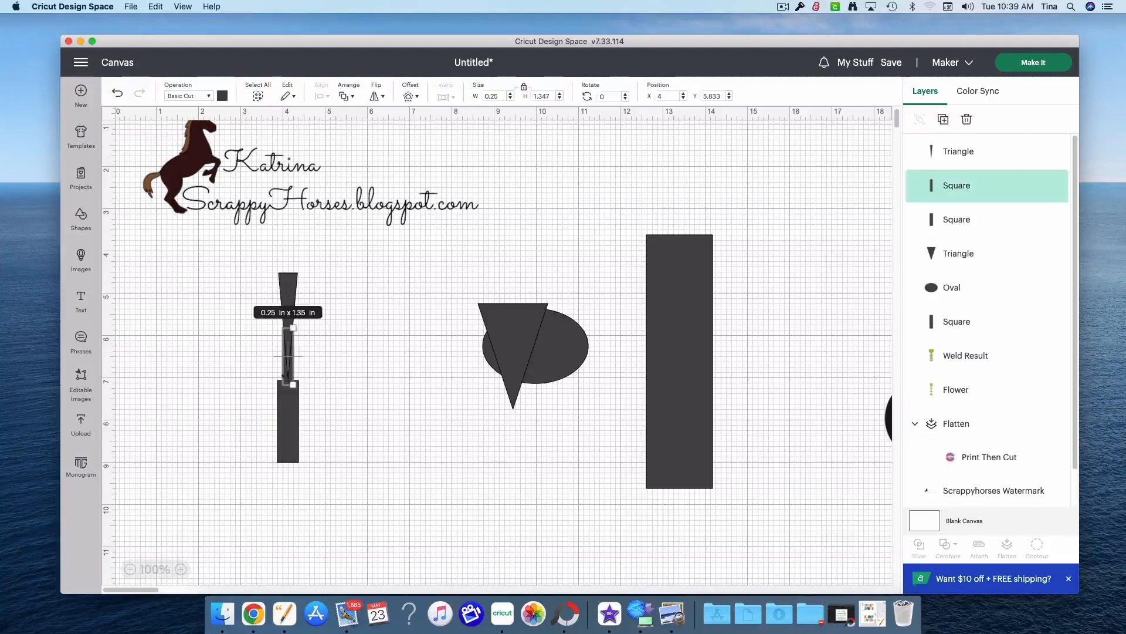
pyautogui.moveTo(288, 295); pyautogui.dragTo(360, 305)
pyautogui.click(290, 356)
pyautogui.moveTo(290, 356); pyautogui.dragTo(362, 366)
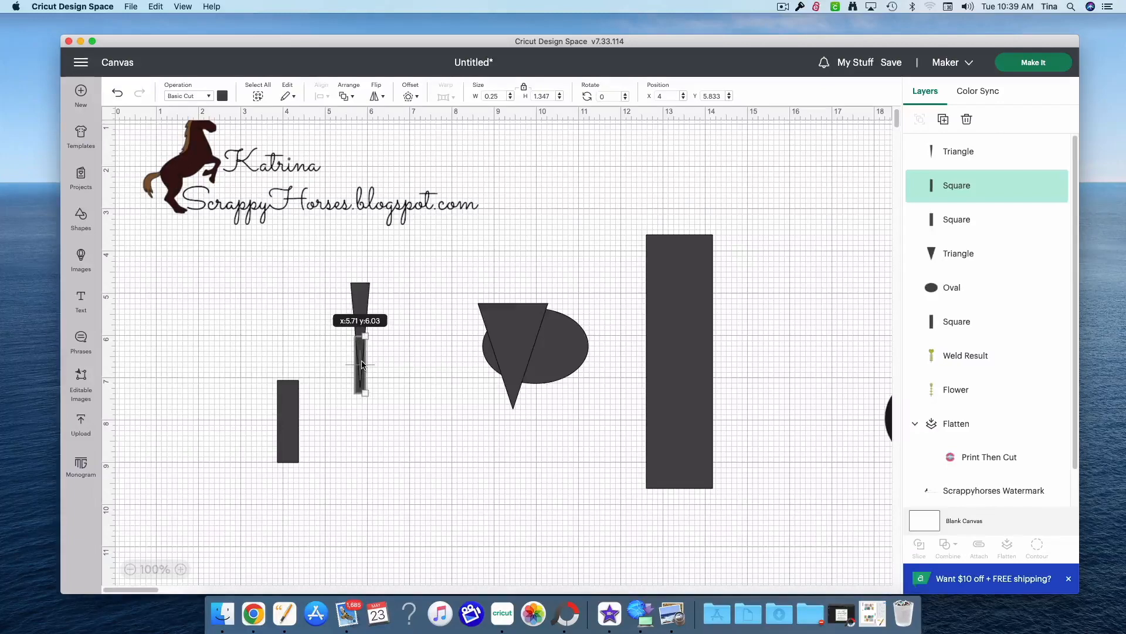
pyautogui.click(407, 377)
pyautogui.moveTo(403, 392); pyautogui.dragTo(332, 320)
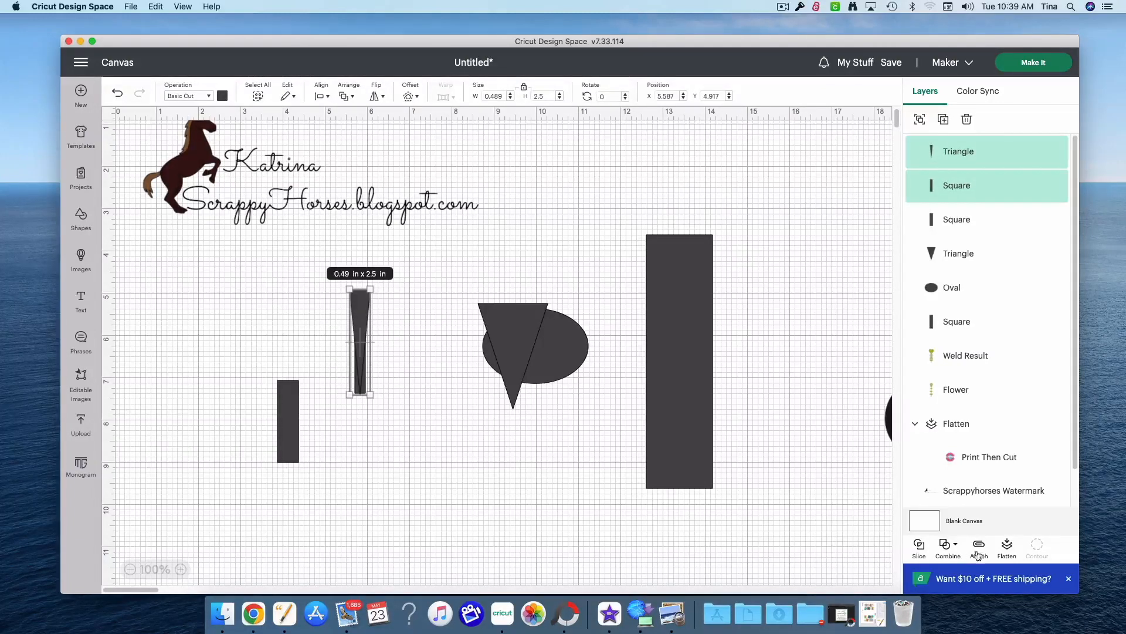
pyautogui.click(940, 554)
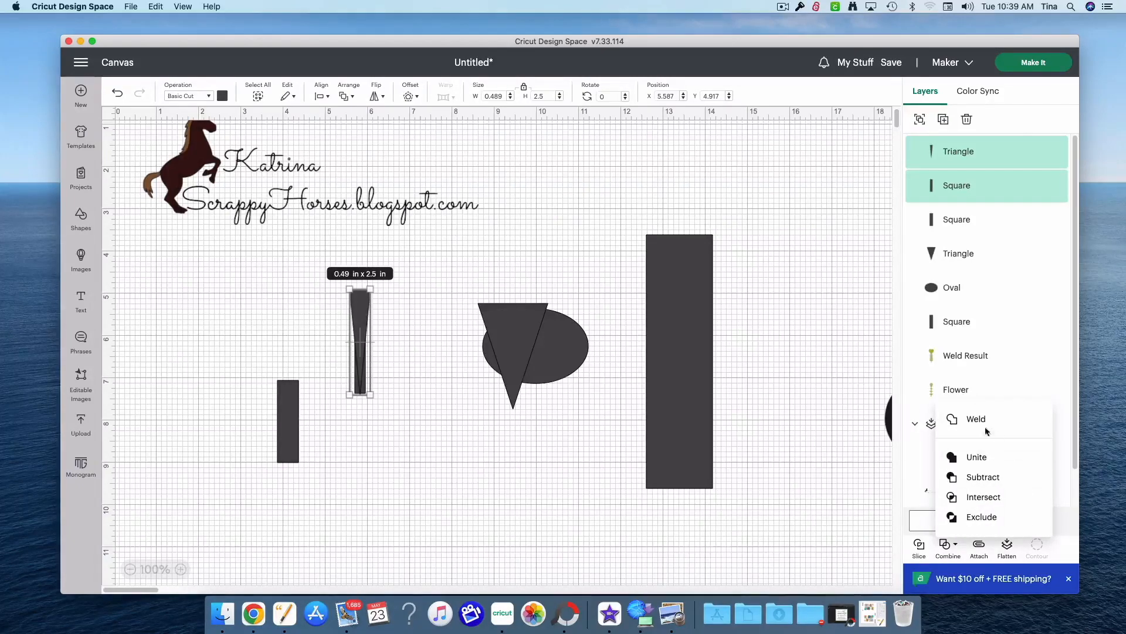
pyautogui.click(961, 420)
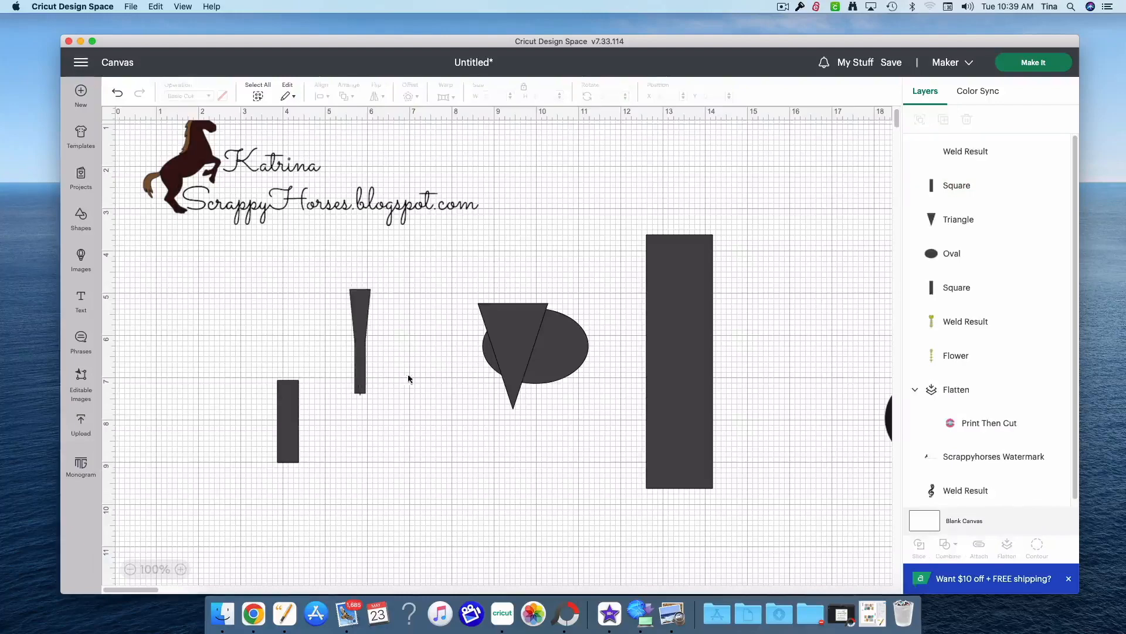
# Seat the welded piece on the short bar and weld them into one shape about 0.5 by 4.11 inches, at about X 5.18.
pyautogui.moveTo(359, 379); pyautogui.dragTo(288, 392)
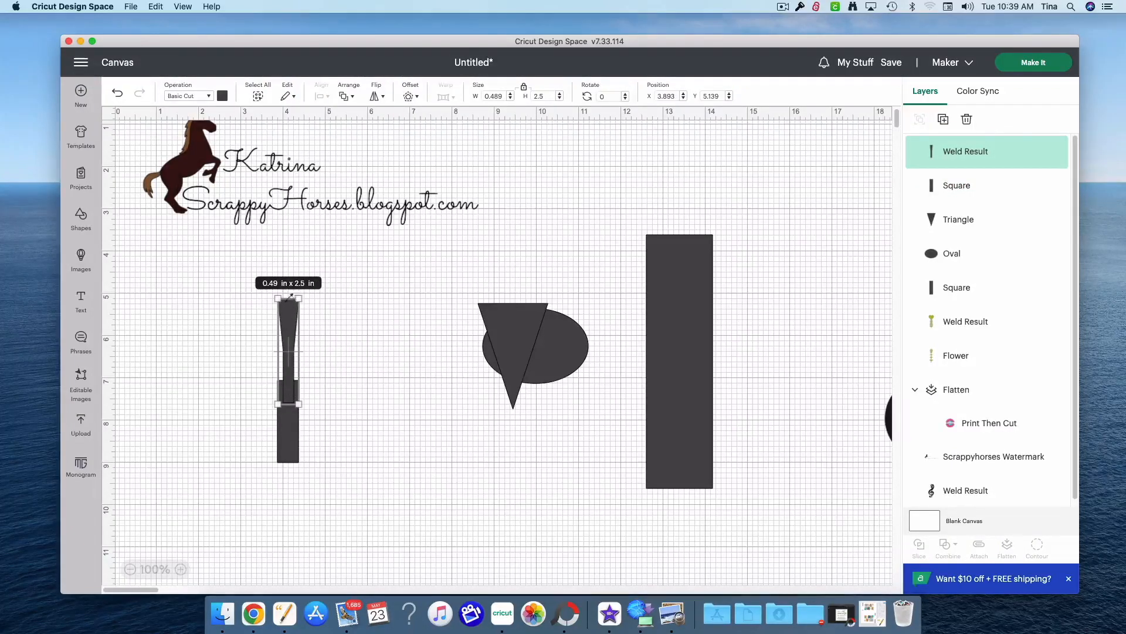
pyautogui.moveTo(331, 461); pyautogui.dragTo(235, 368)
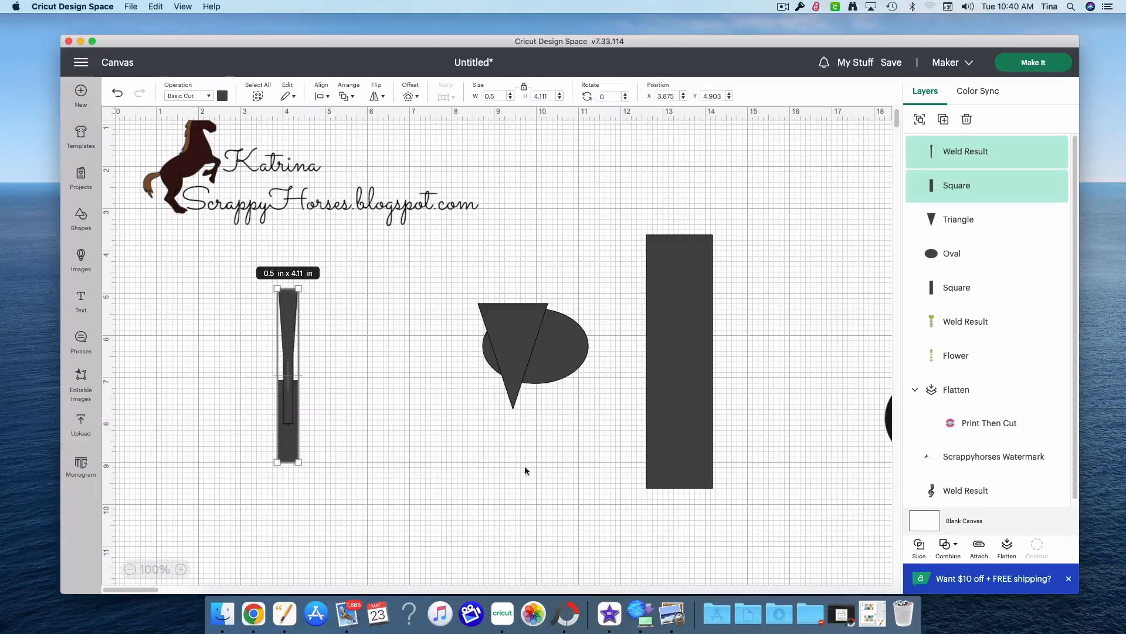
pyautogui.click(949, 547)
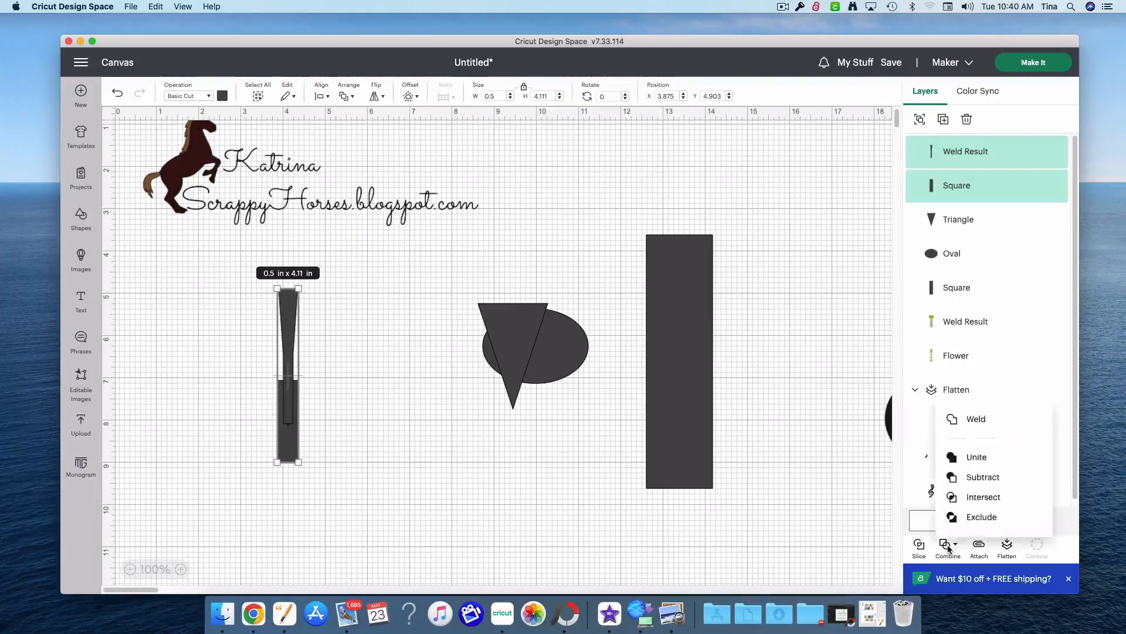
pyautogui.click(976, 417)
pyautogui.moveTo(286, 447); pyautogui.dragTo(341, 443)
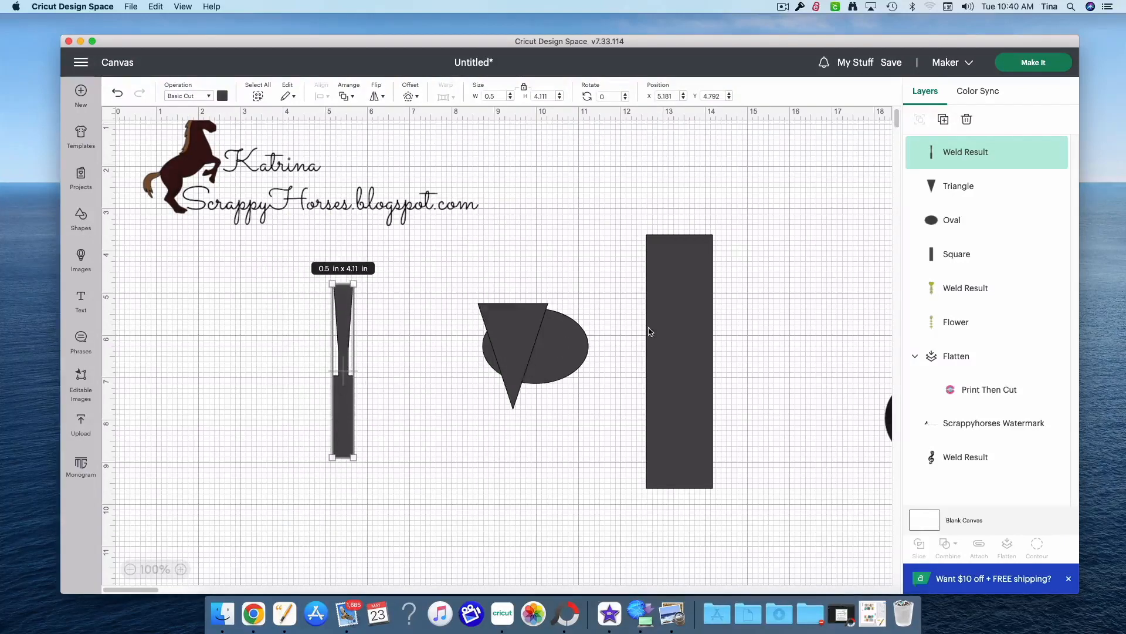
# Lengthen the tall bar to about 7.71 inches and move the oval between the welded piece and the triangle.
pyautogui.click(677, 330)
pyautogui.moveTo(670, 491); pyautogui.dragTo(670, 562)
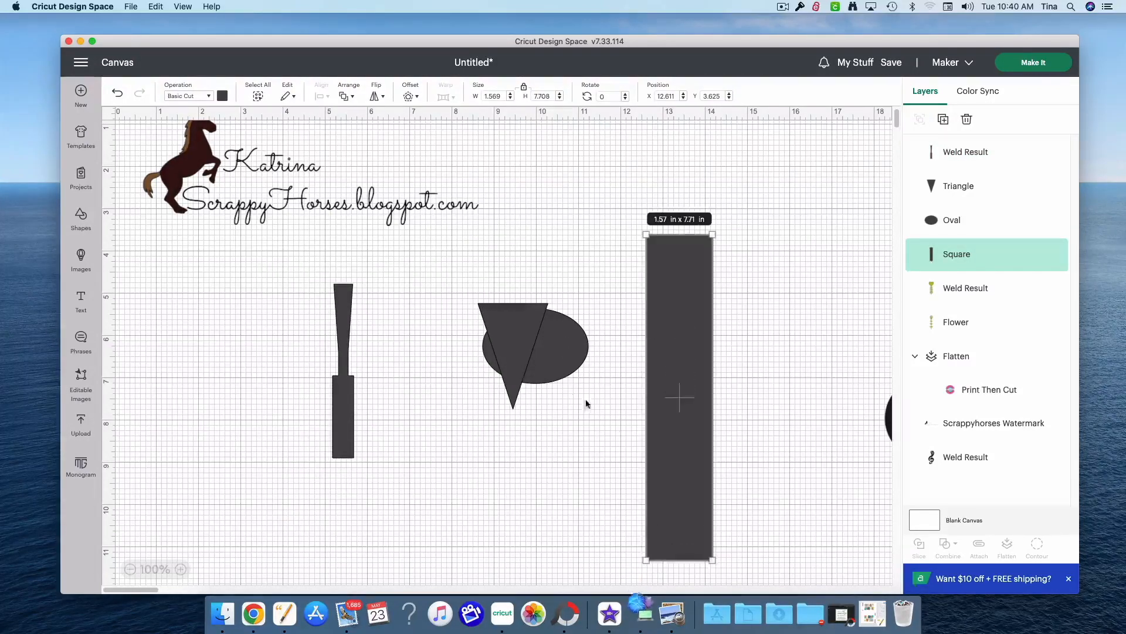
pyautogui.click(572, 352)
pyautogui.moveTo(572, 352); pyautogui.dragTo(467, 329)
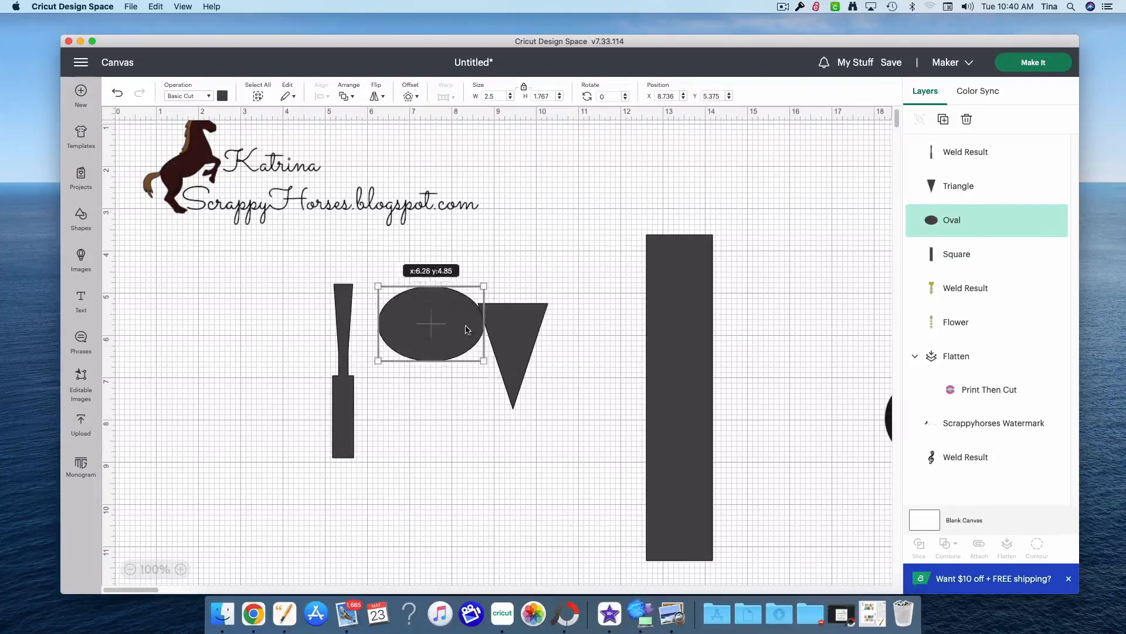
# Flip the triangle so it points up and place it over the tall bar's lower end, at about X 12.65, Y 9.61 inches.
pyautogui.click(528, 325)
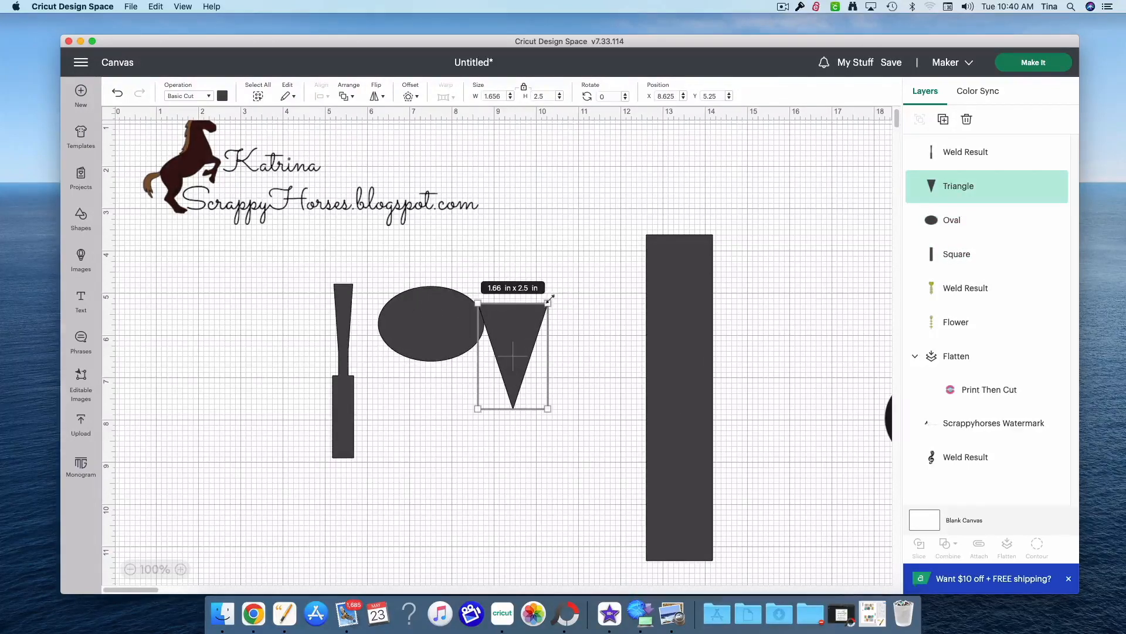
pyautogui.click(373, 97)
pyautogui.click(403, 141)
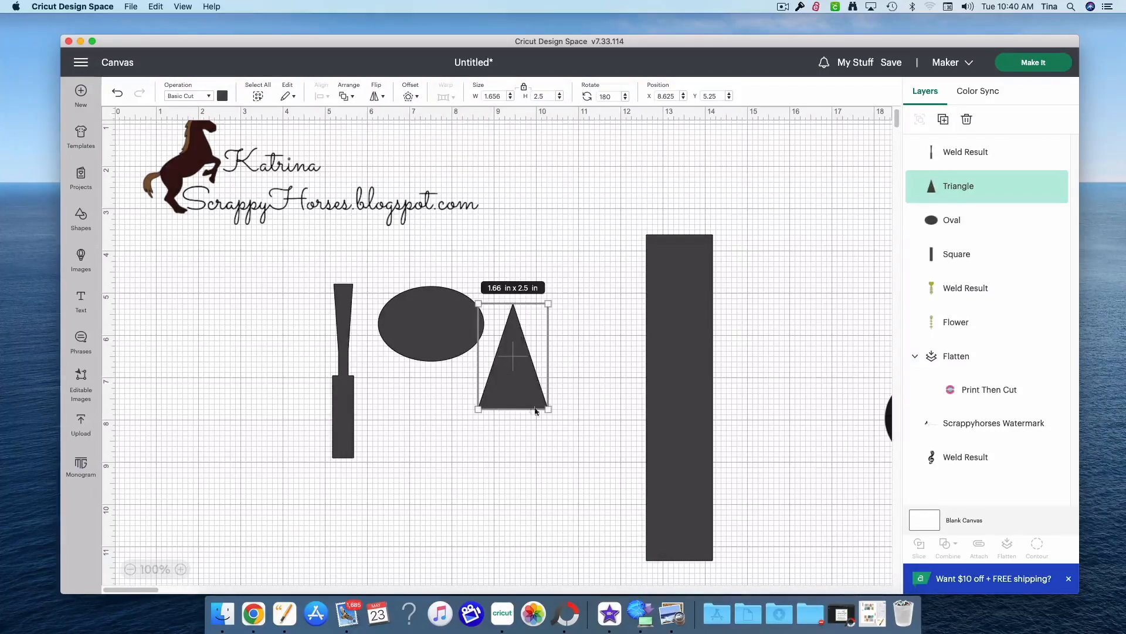
pyautogui.moveTo(535, 411); pyautogui.dragTo(692, 574)
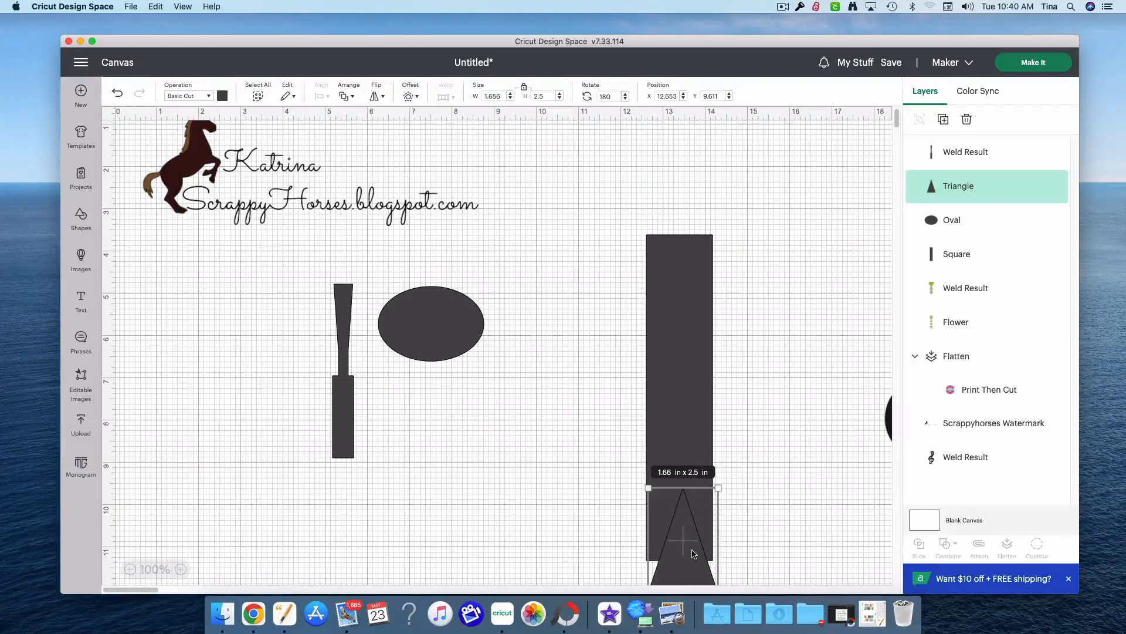
# Fit the flattened oval along the flared base's lower edge at about 2.93 by 0.48 inches and center it horizontally with the bar.
pyautogui.scroll(-2, 748, 510)
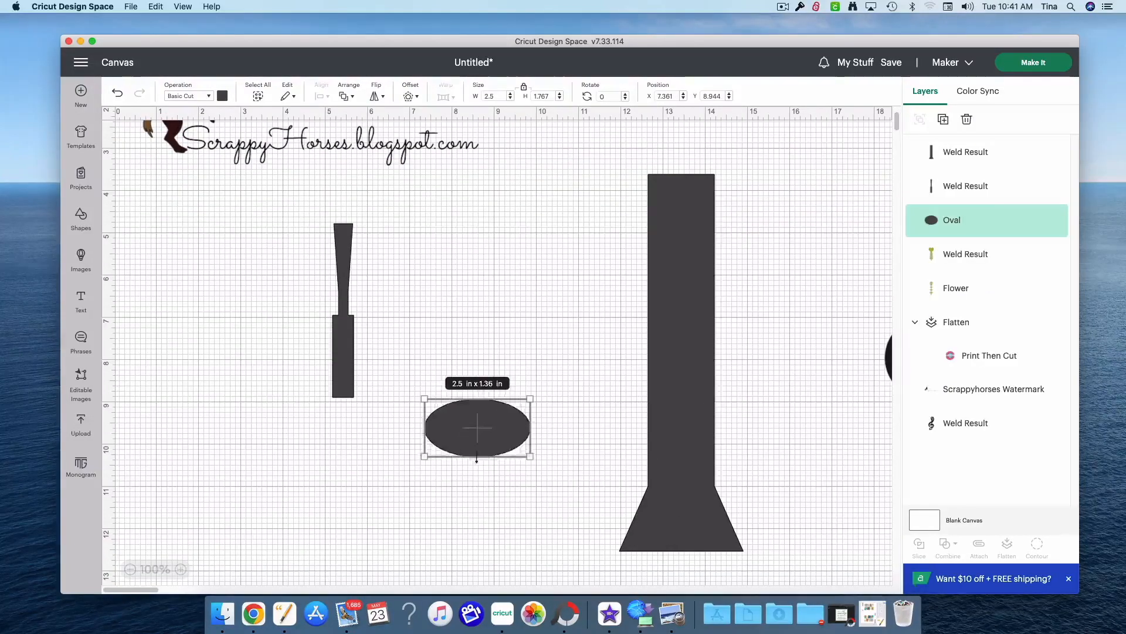
pyautogui.moveTo(479, 466); pyautogui.dragTo(671, 552)
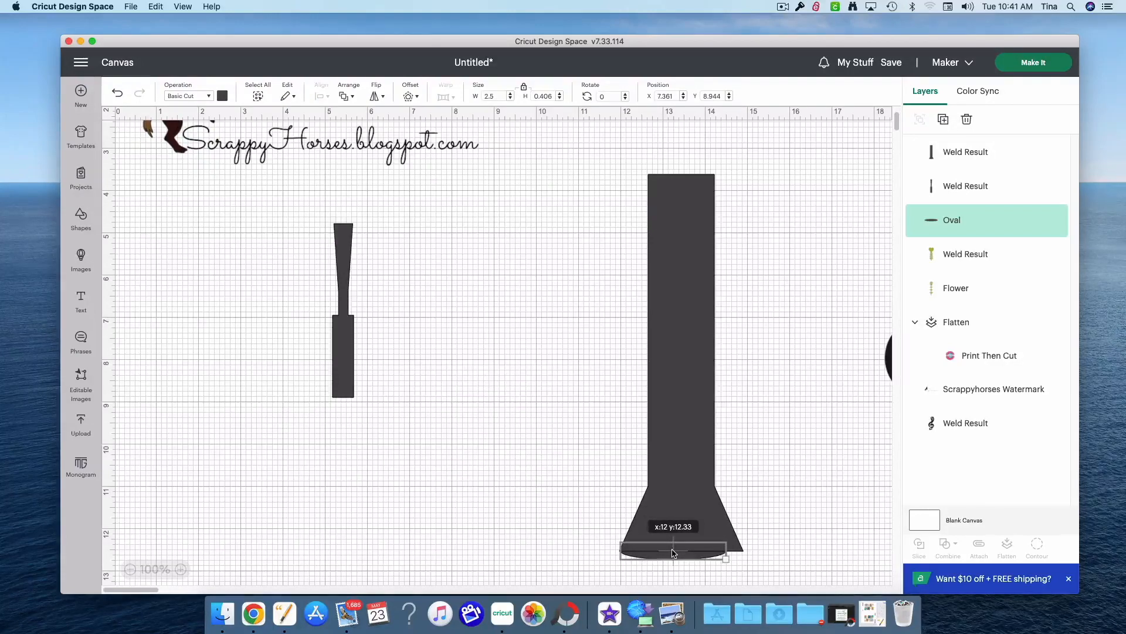
pyautogui.moveTo(674, 552); pyautogui.dragTo(674, 553)
pyautogui.moveTo(727, 559); pyautogui.dragTo(745, 562)
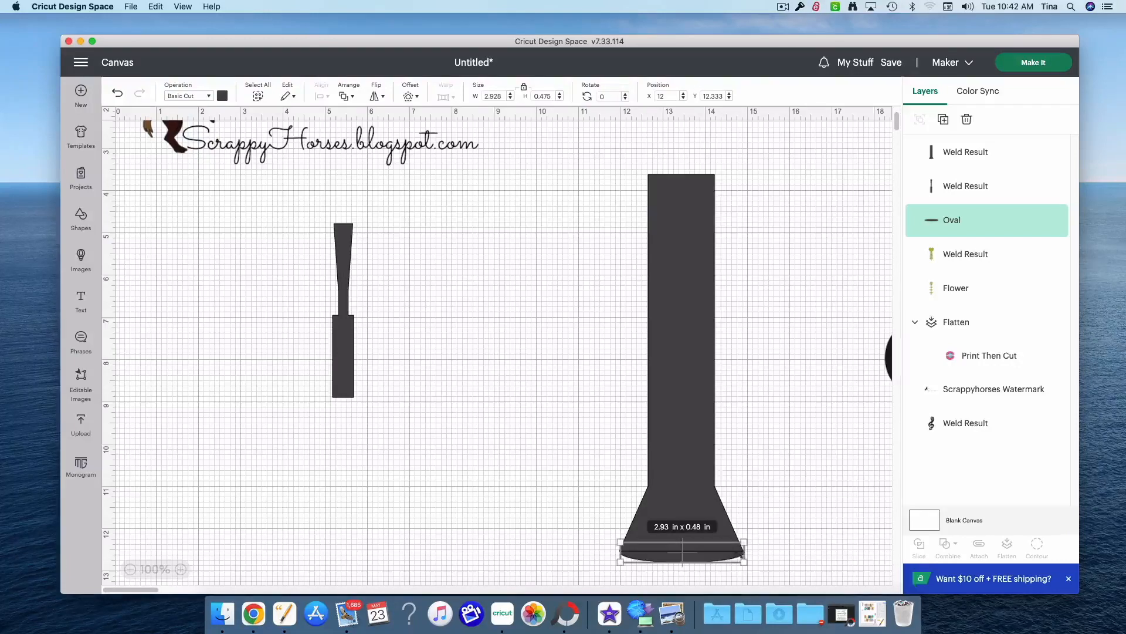
pyautogui.keyDown('shift'); pyautogui.click(698, 510); pyautogui.keyUp('shift')
pyautogui.click(325, 97)
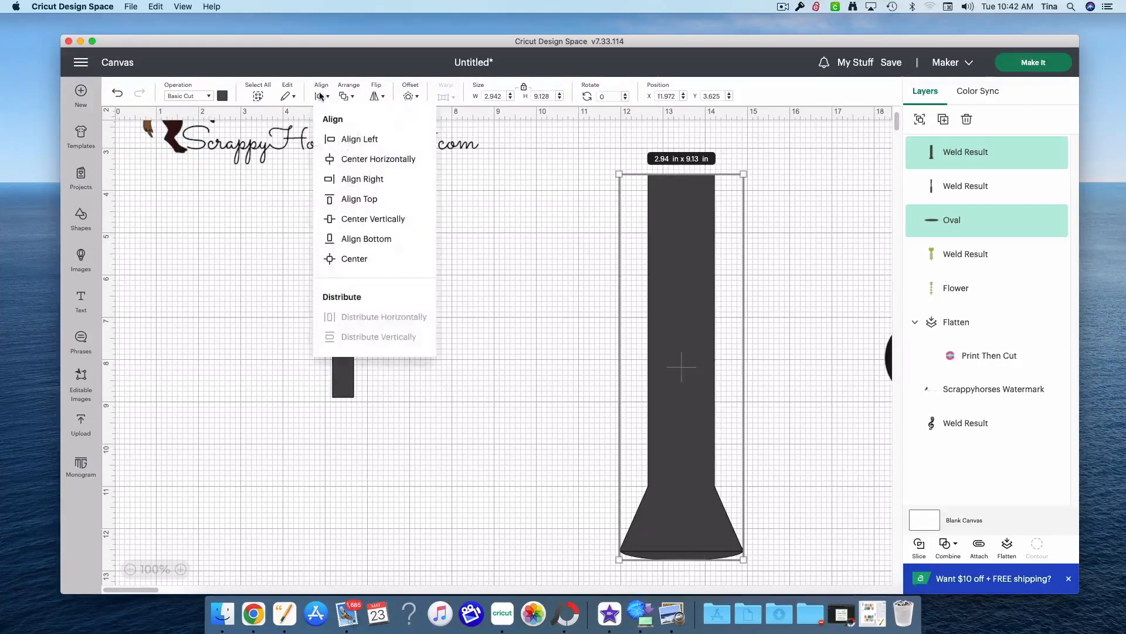
pyautogui.click(356, 160)
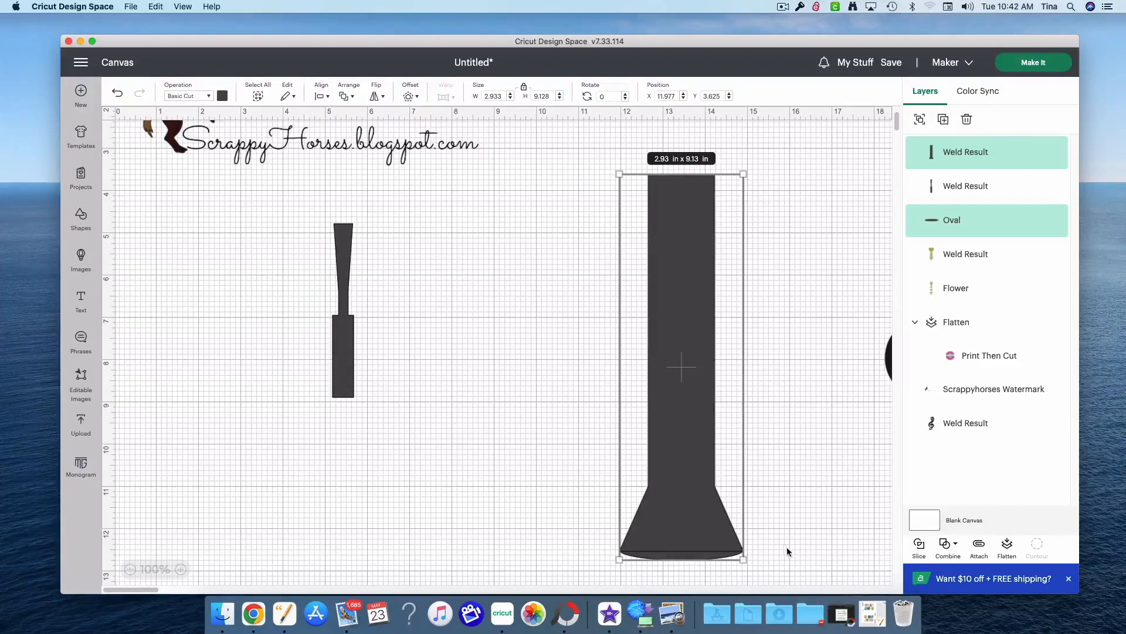
# Duplicate the flattened oval at the flared base to keep a spare copy on the canvas.
pyautogui.click(729, 564)
pyautogui.click(710, 557)
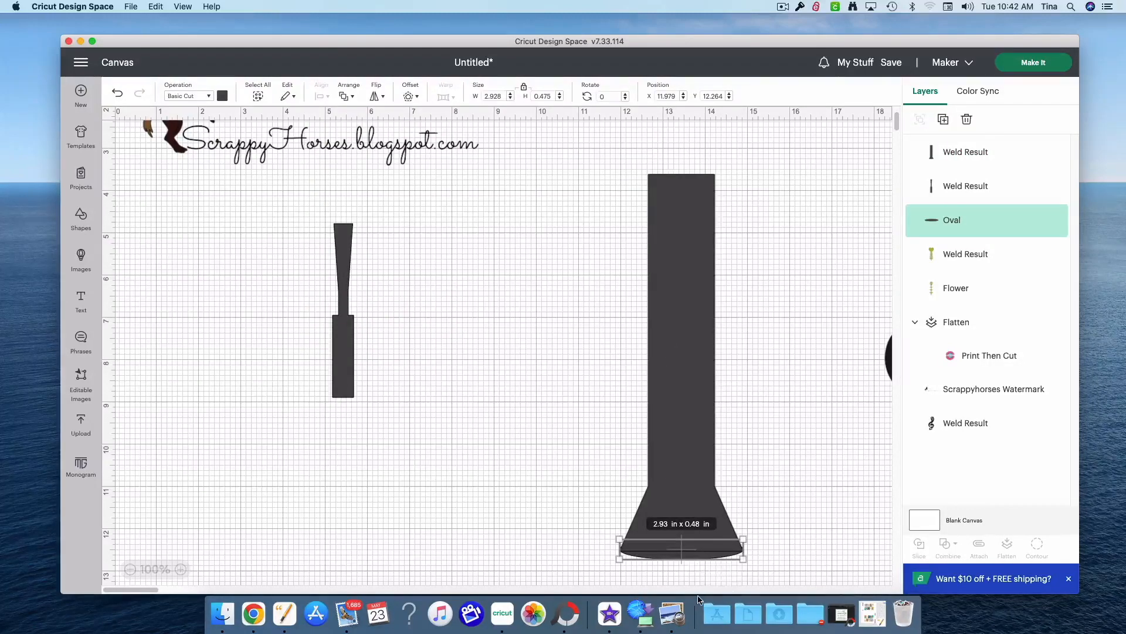
pyautogui.press('super+c')
pyautogui.press('super+v')
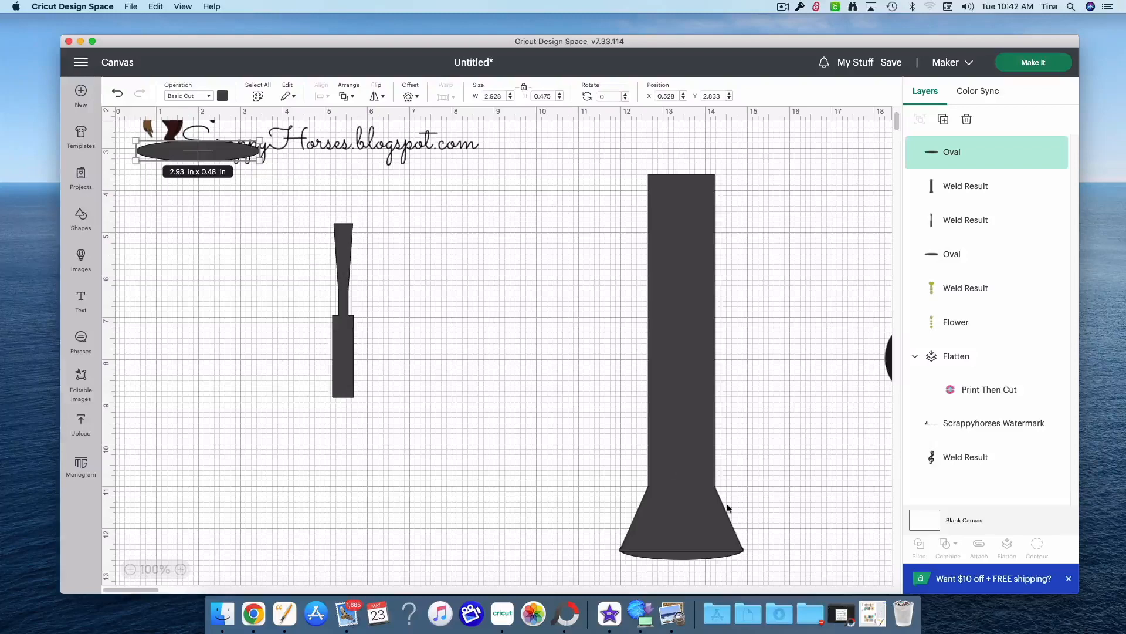
# Weld the base oval to the flared tall bar to give it a rounded lower edge.
pyautogui.moveTo(799, 555); pyautogui.dragTo(576, 546)
pyautogui.click(948, 544)
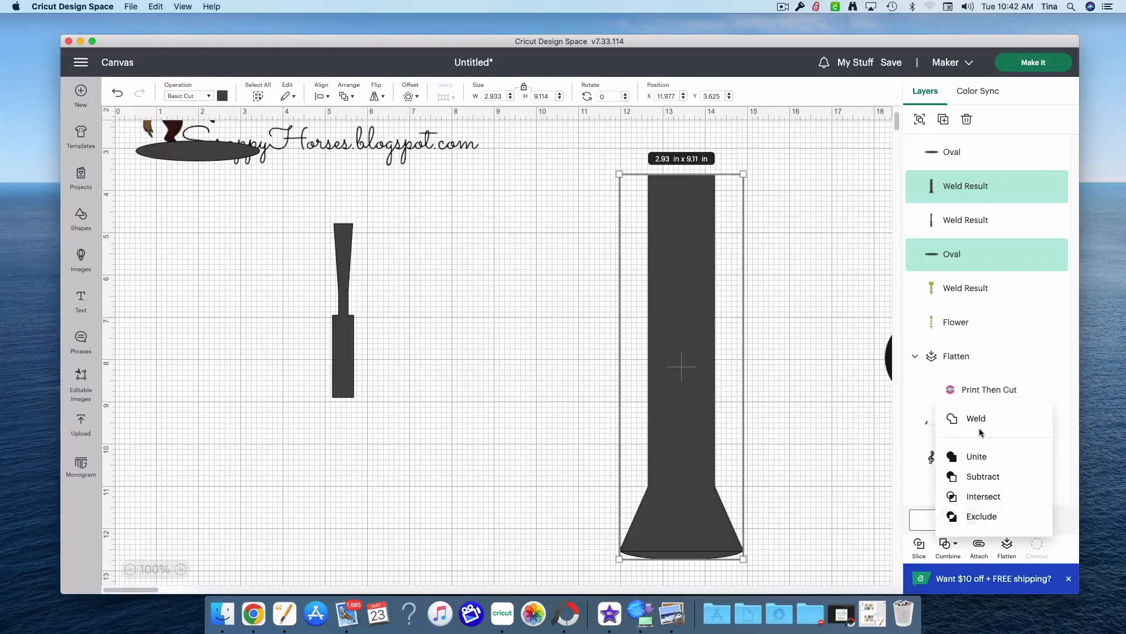
pyautogui.click(977, 419)
pyautogui.click(762, 571)
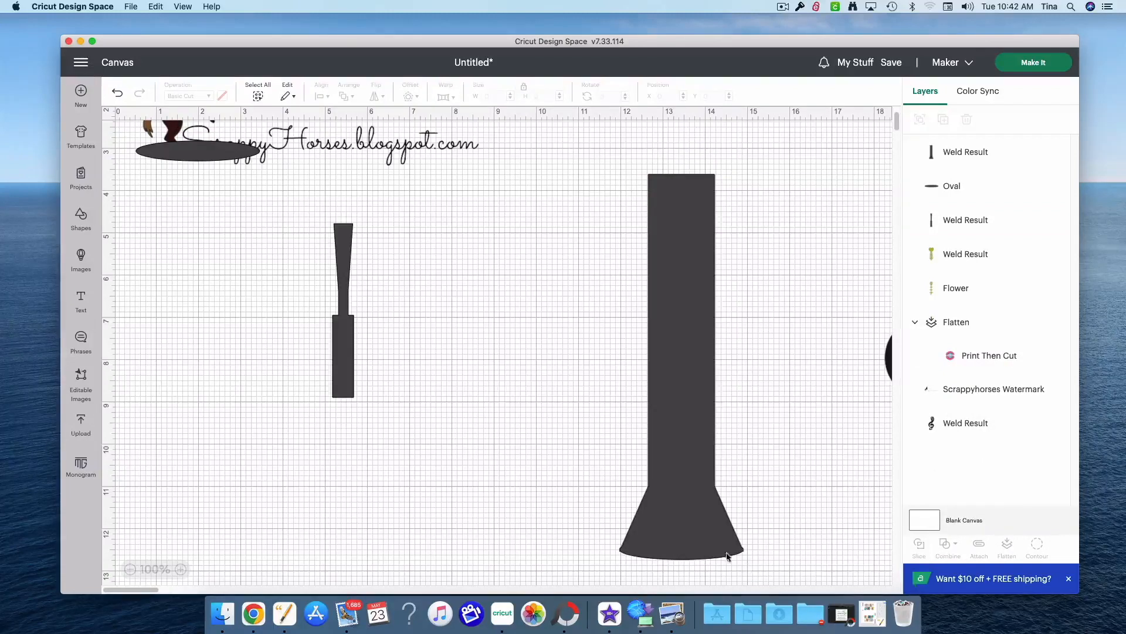
# Stretch the welded flared bar upward to a height of about 10.43 inches.
pyautogui.scroll(5, 665, 566)
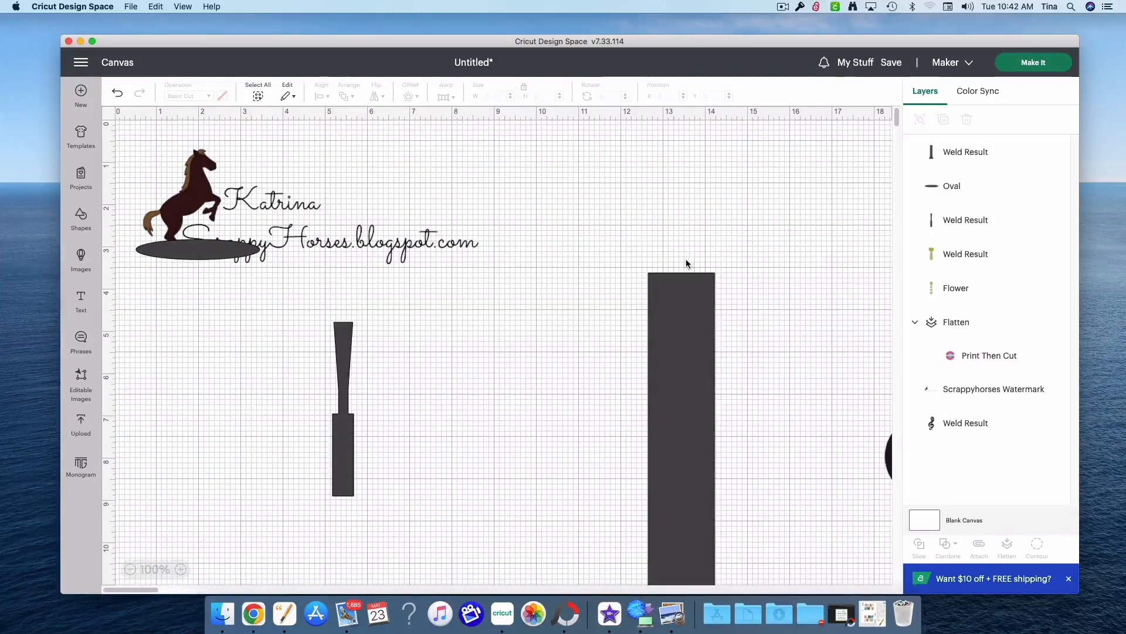
pyautogui.click(692, 291)
pyautogui.moveTo(657, 271); pyautogui.dragTo(655, 218)
pyautogui.scroll(-5, 781, 407)
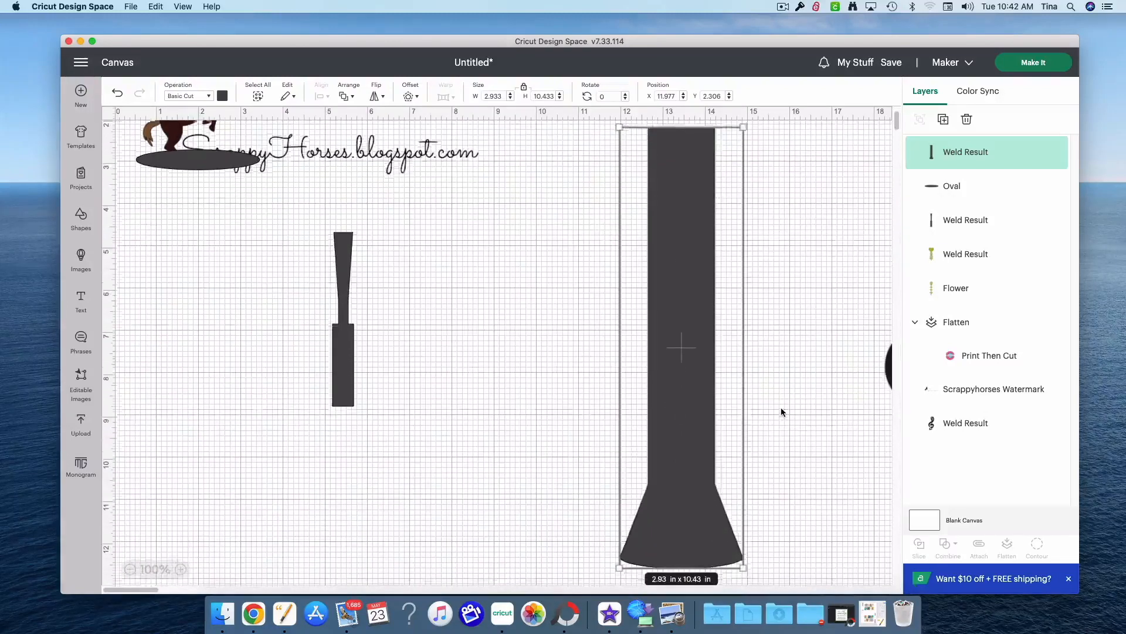
pyautogui.scroll(5, 752, 421)
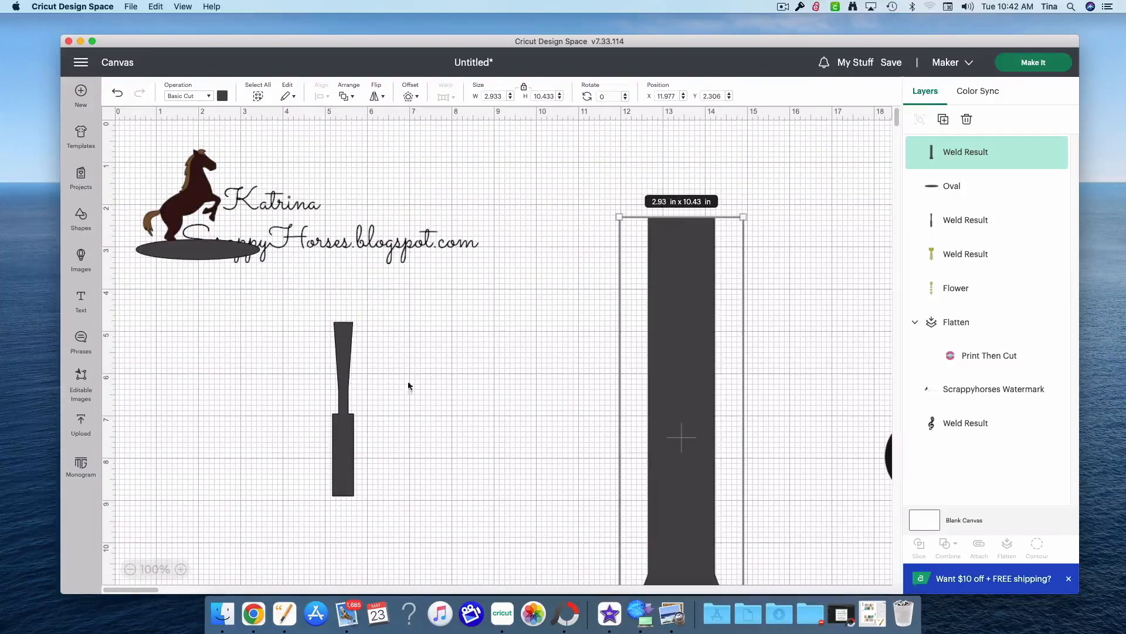
# Place the flattened oval on the tall bar's upper edge and narrow it to about 1.58 by 0.42 inches.
pyautogui.moveTo(209, 252); pyautogui.dragTo(723, 222)
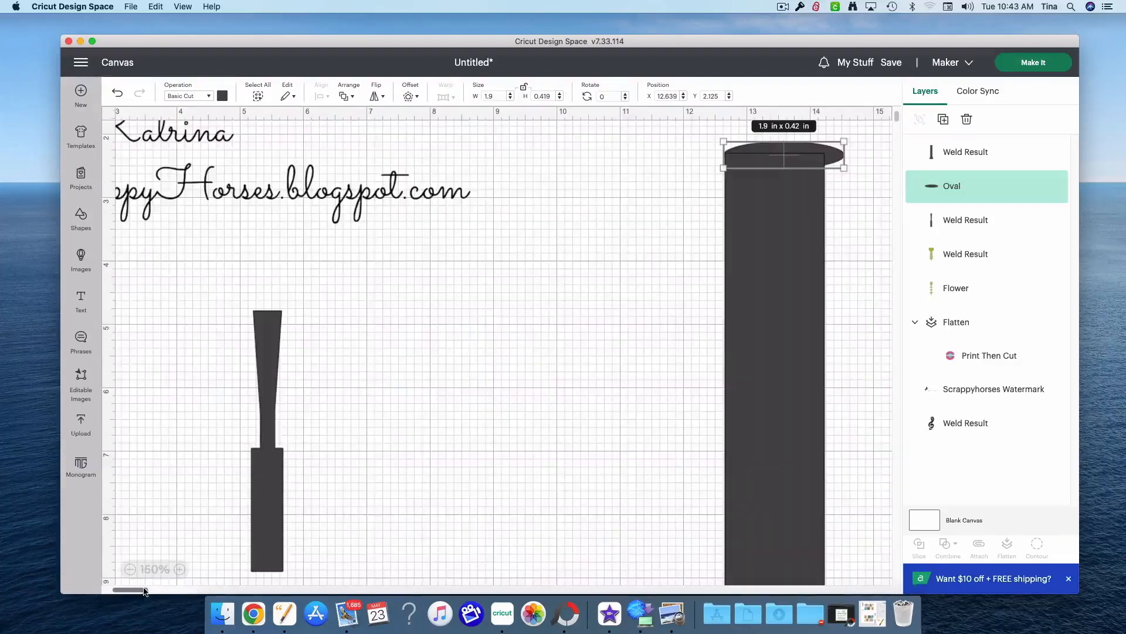
pyautogui.moveTo(148, 589); pyautogui.dragTo(170, 586)
pyautogui.moveTo(331, 156); pyautogui.dragTo(316, 158)
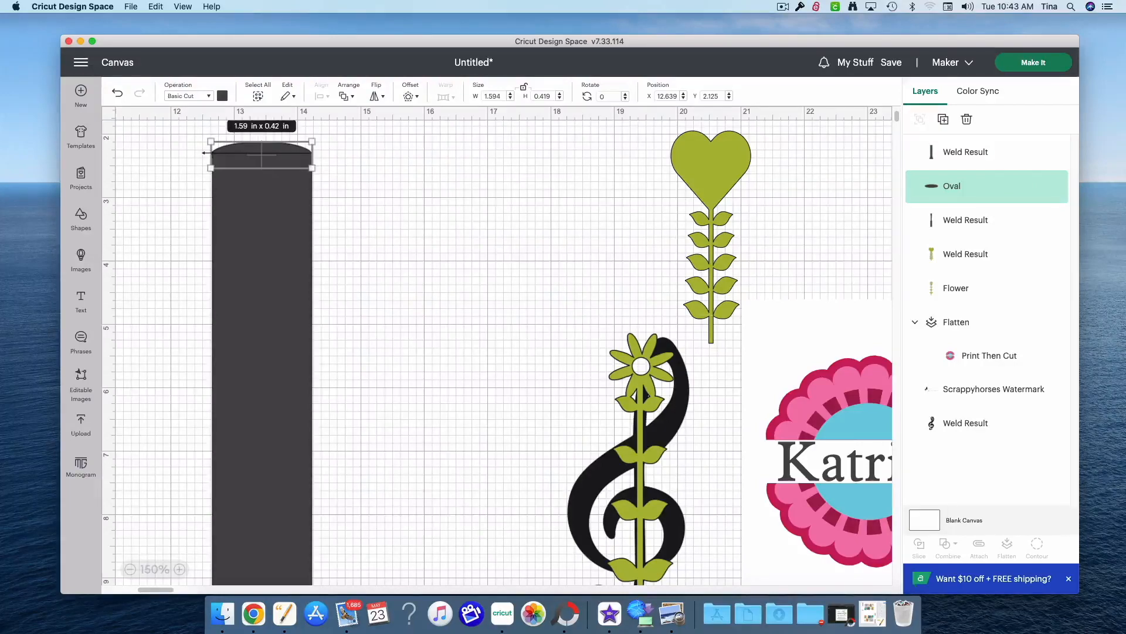
pyautogui.moveTo(204, 153); pyautogui.dragTo(206, 154)
# Try welding the oval cap to the tall flared bar, and undo the weld.
pyautogui.moveTo(402, 189); pyautogui.dragTo(197, 131)
pyautogui.click(947, 546)
pyautogui.click(962, 419)
pyautogui.click(409, 451)
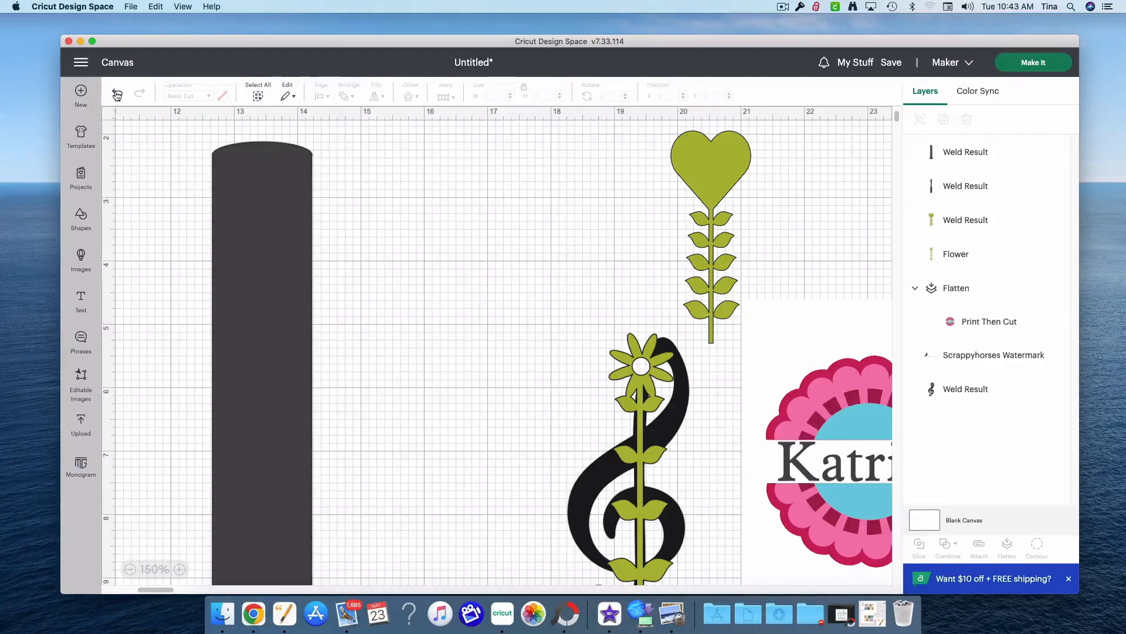
pyautogui.press('super+z')
# Widen the oval cap to about 1.62 inches and center it horizontally with the tall flared bar.
pyautogui.click(258, 154)
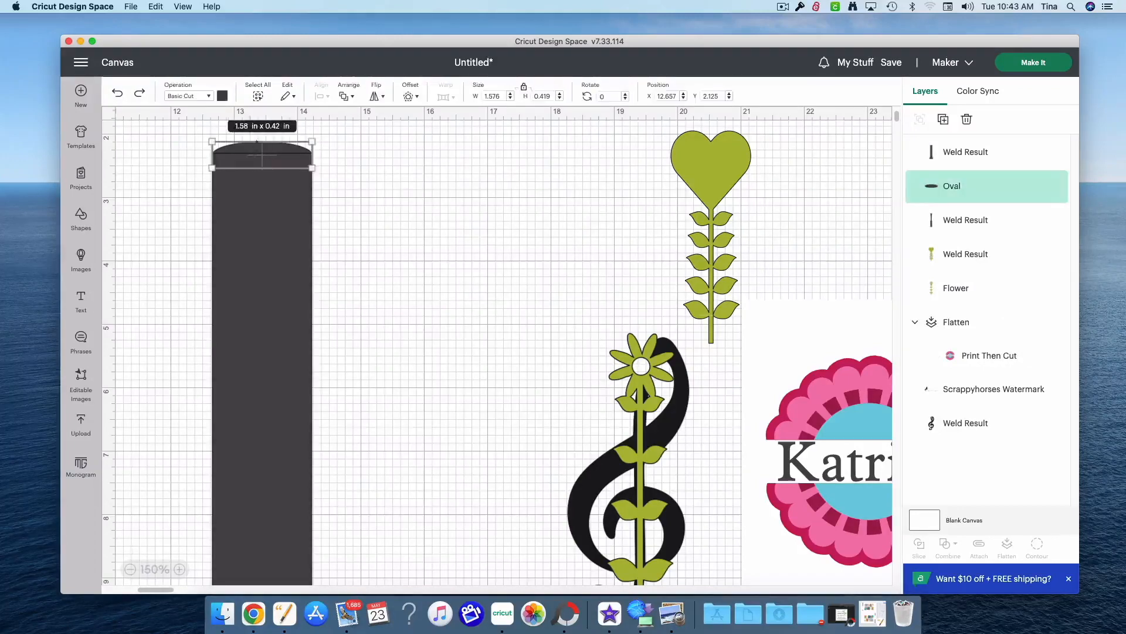
pyautogui.moveTo(204, 155); pyautogui.dragTo(199, 154)
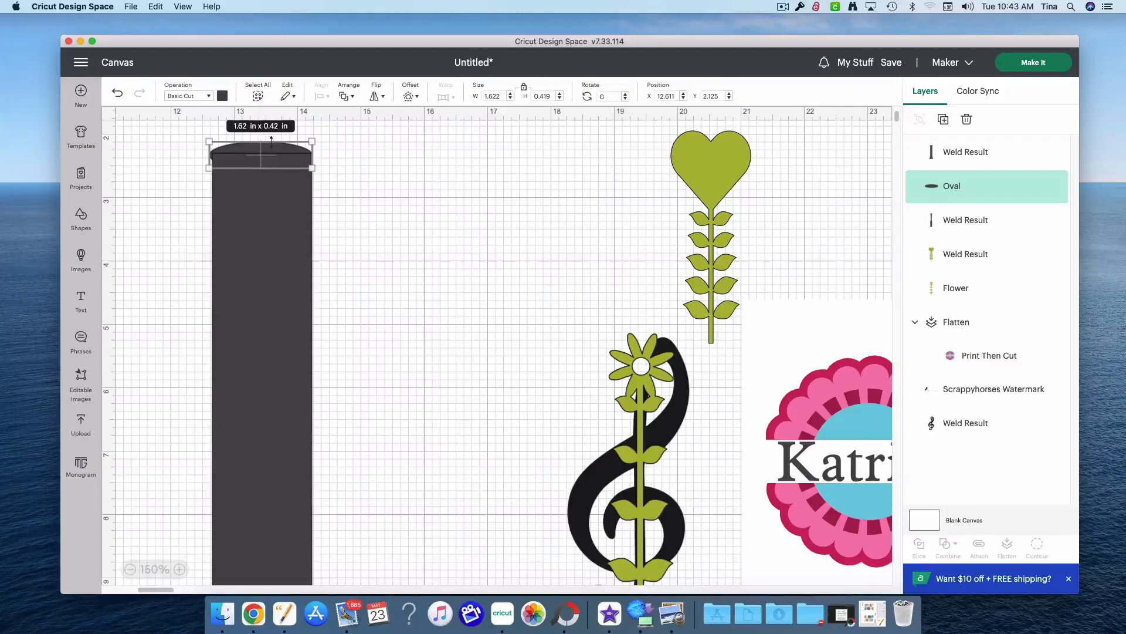
pyautogui.moveTo(362, 173); pyautogui.dragTo(290, 140)
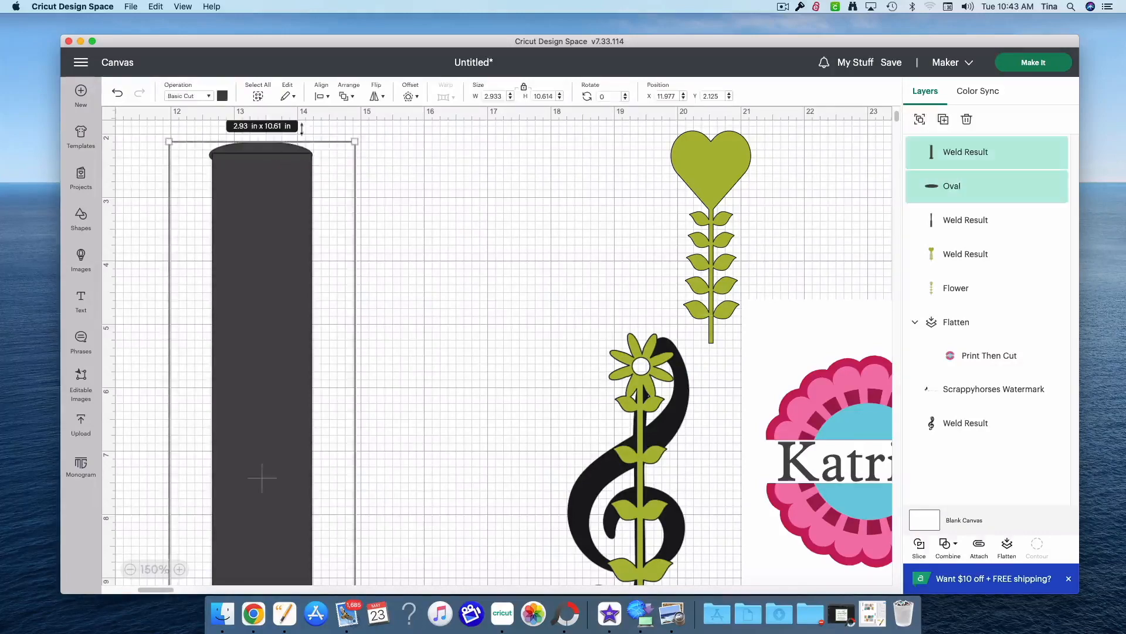
pyautogui.click(319, 96)
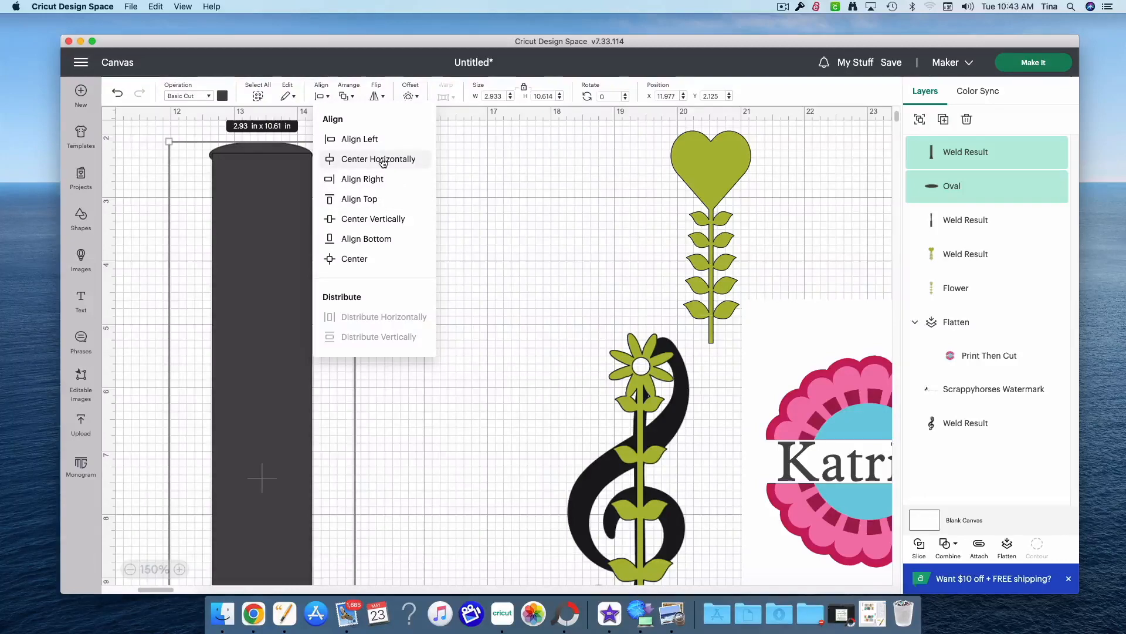
pyautogui.click(367, 158)
pyautogui.click(320, 179)
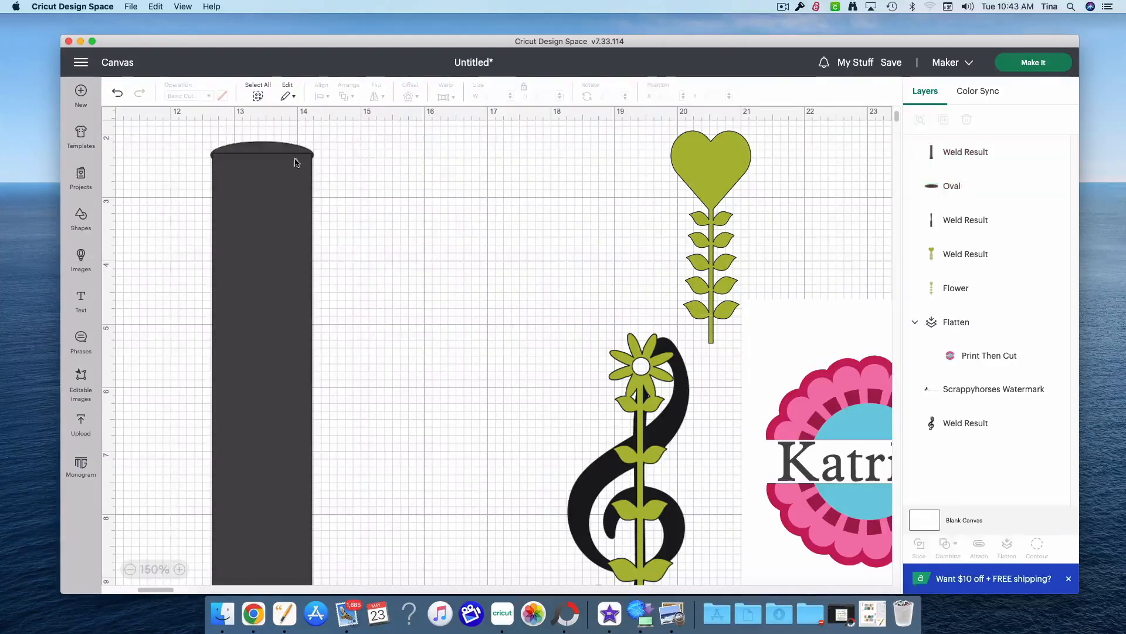
# Weld the centered oval cap to the flared bar and move the welded shape slightly on the canvas.
pyautogui.moveTo(403, 210); pyautogui.dragTo(245, 116)
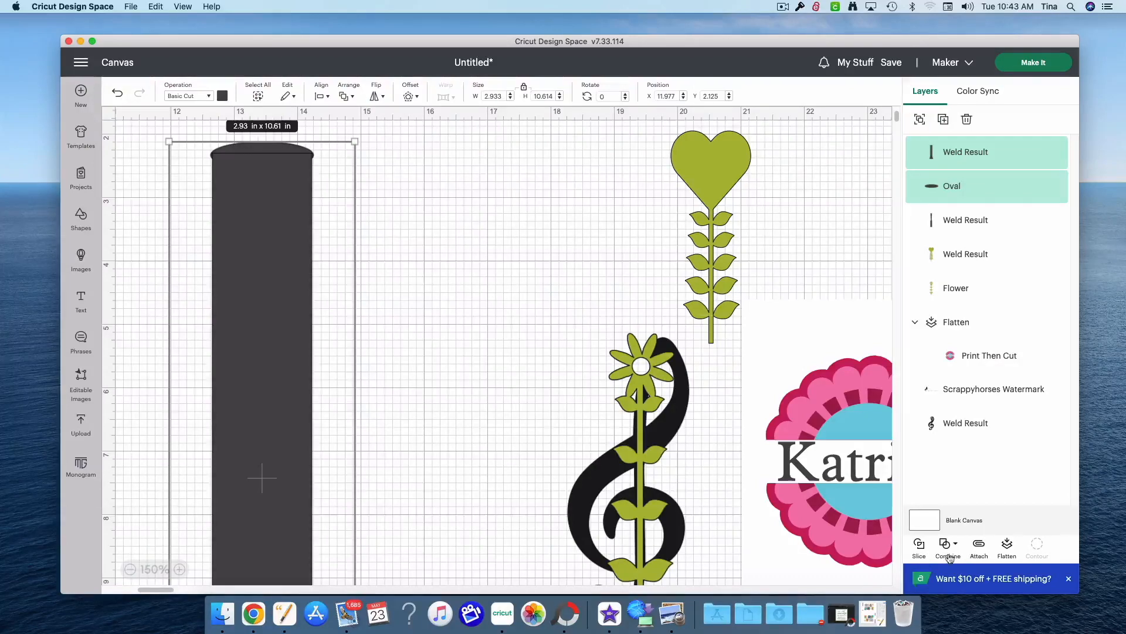
pyautogui.click(947, 544)
pyautogui.click(974, 415)
pyautogui.moveTo(532, 450); pyautogui.dragTo(482, 473)
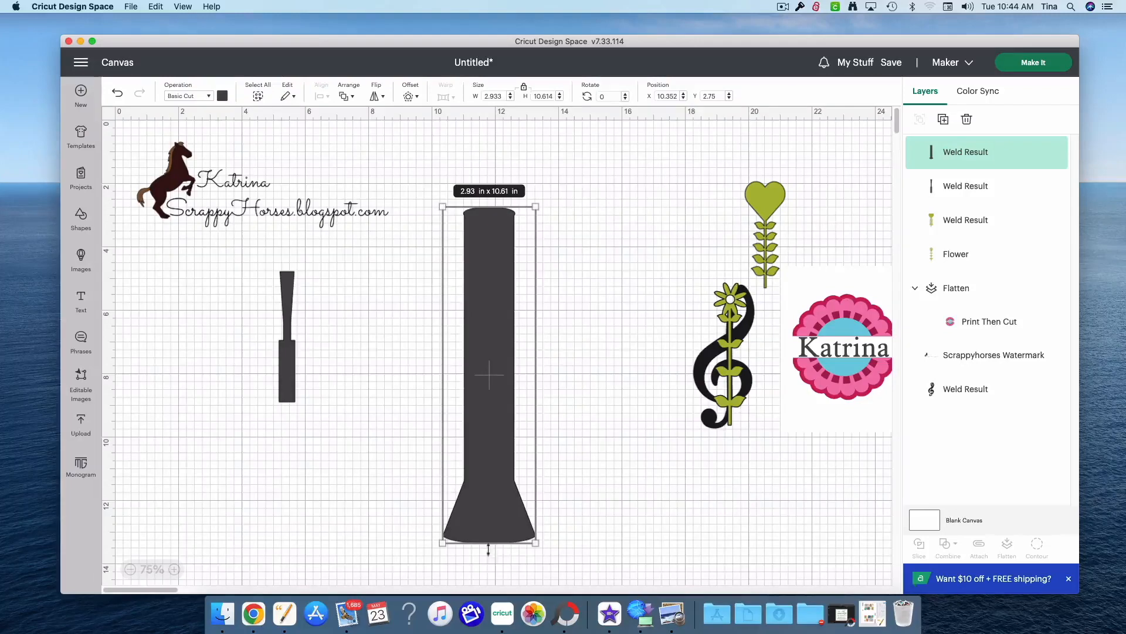
# Lengthen and slim the welded flared bar to about 2.14 by 11.91 inches, shifting it lower on the canvas.
pyautogui.moveTo(492, 545); pyautogui.dragTo(492, 598)
pyautogui.scroll(-3, 599, 450)
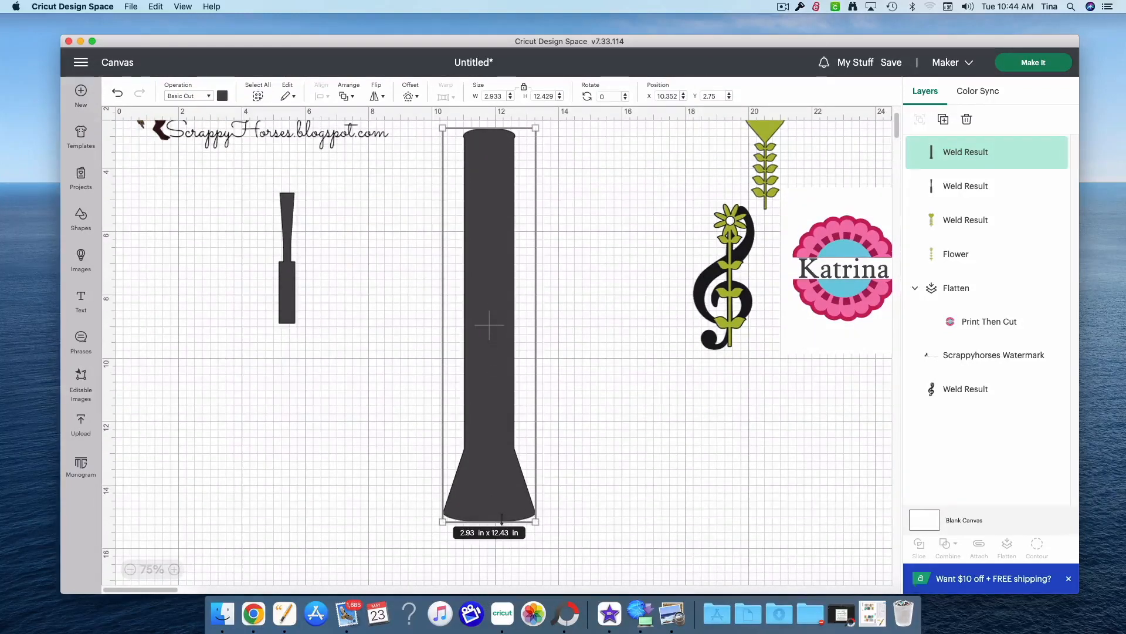
pyautogui.moveTo(501, 522); pyautogui.dragTo(501, 526)
pyautogui.moveTo(510, 466); pyautogui.dragTo(499, 520)
pyautogui.moveTo(521, 481); pyautogui.dragTo(502, 491)
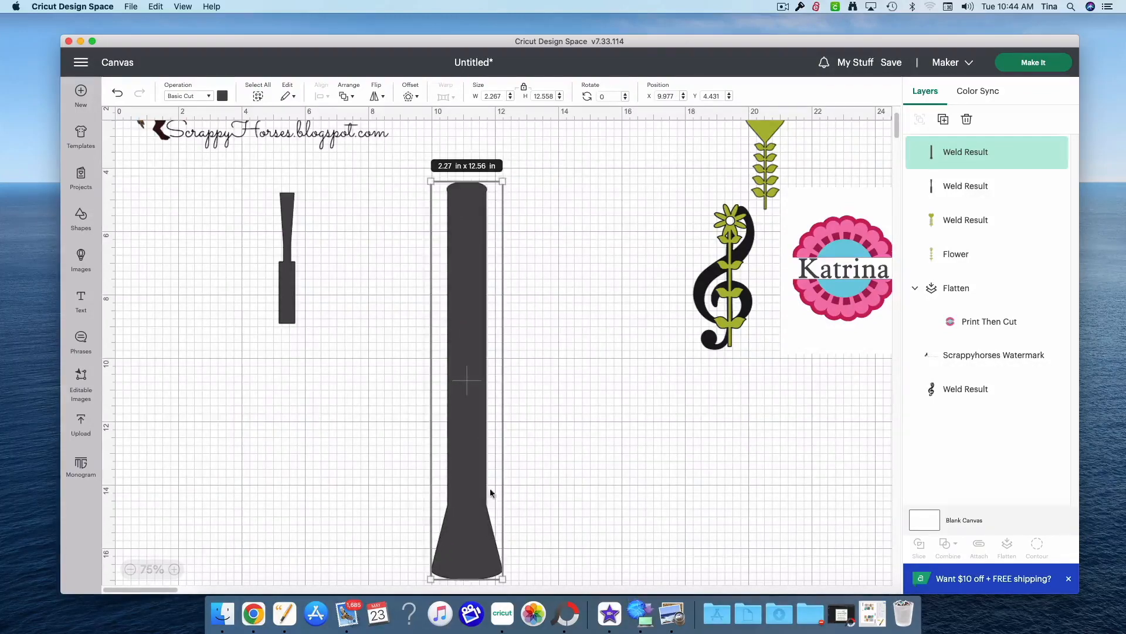
pyautogui.moveTo(466, 582); pyautogui.dragTo(466, 560)
pyautogui.moveTo(500, 508); pyautogui.dragTo(496, 507)
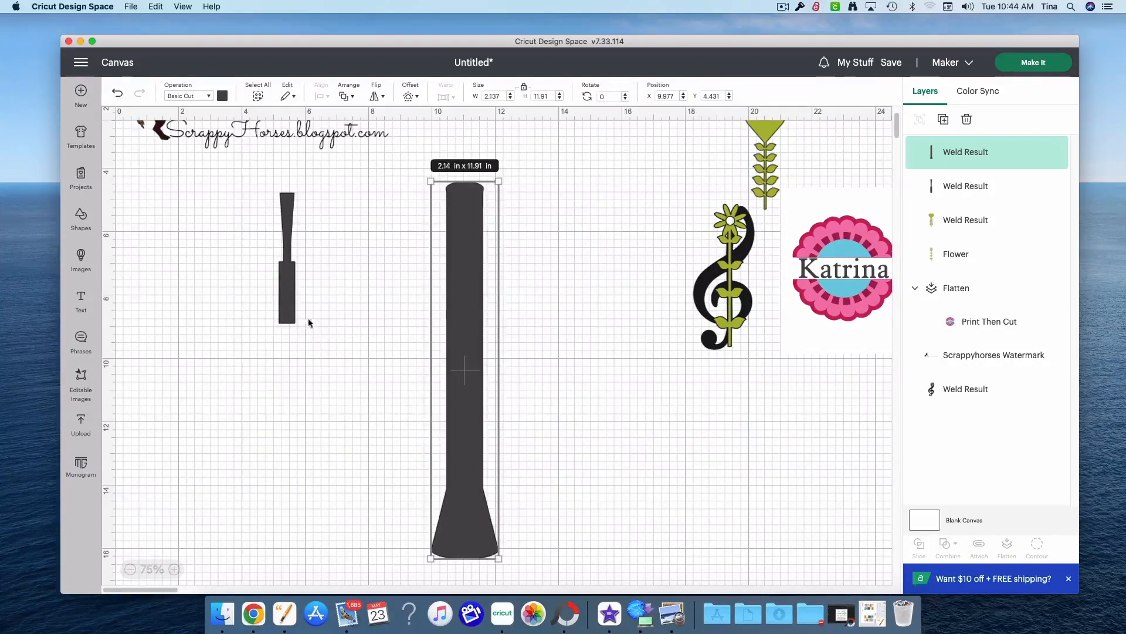
# Move the small tapered mouthpiece onto the upper end of the flared bar, overlapping its rounded cap.
pyautogui.moveTo(290, 314); pyautogui.dragTo(467, 213)
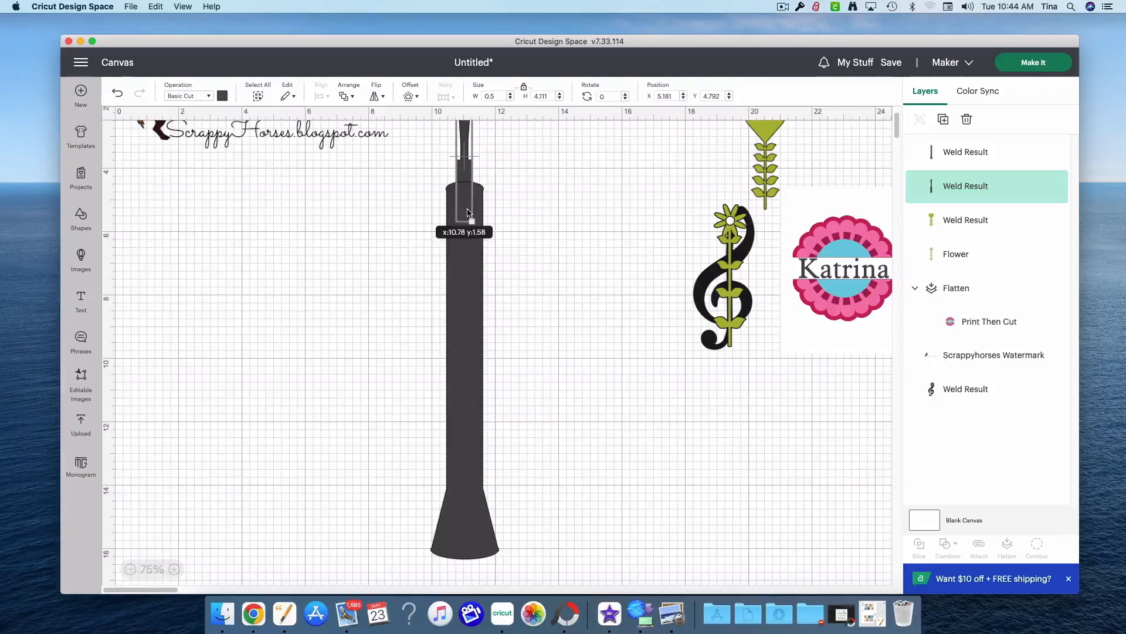
pyautogui.scroll(3, 580, 392)
pyautogui.click(541, 474)
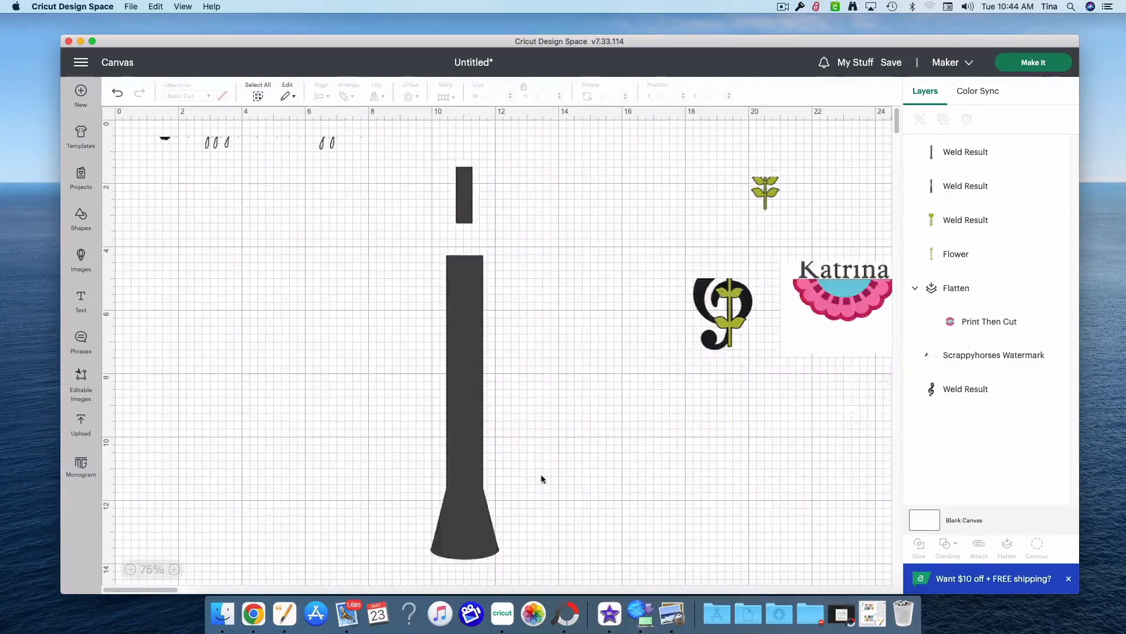
# Scale the mouthpiece and flared bar down together to a width of about 1.41 inches.
pyautogui.moveTo(539, 472); pyautogui.dragTo(404, 246)
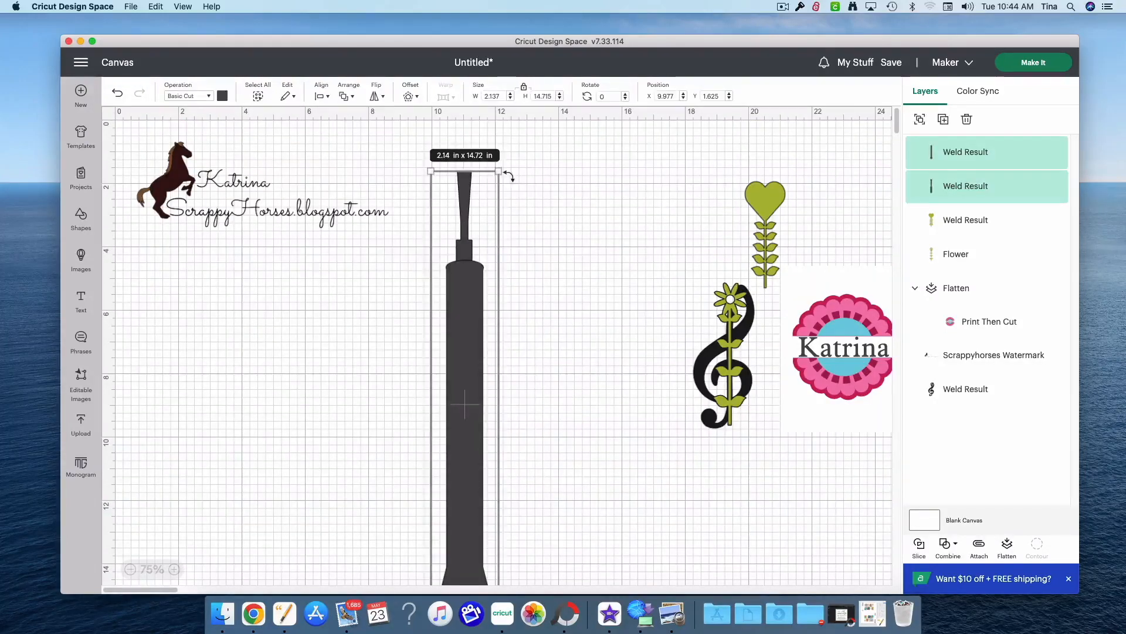
pyautogui.moveTo(499, 171); pyautogui.dragTo(473, 327)
pyautogui.click(573, 355)
# Adjust the mouthpiece's position so its lower part overlaps the bar's rounded cap at about X 10.51, Y 6.4.
pyautogui.moveTo(454, 387); pyautogui.dragTo(456, 376)
pyautogui.scroll(-4, 537, 390)
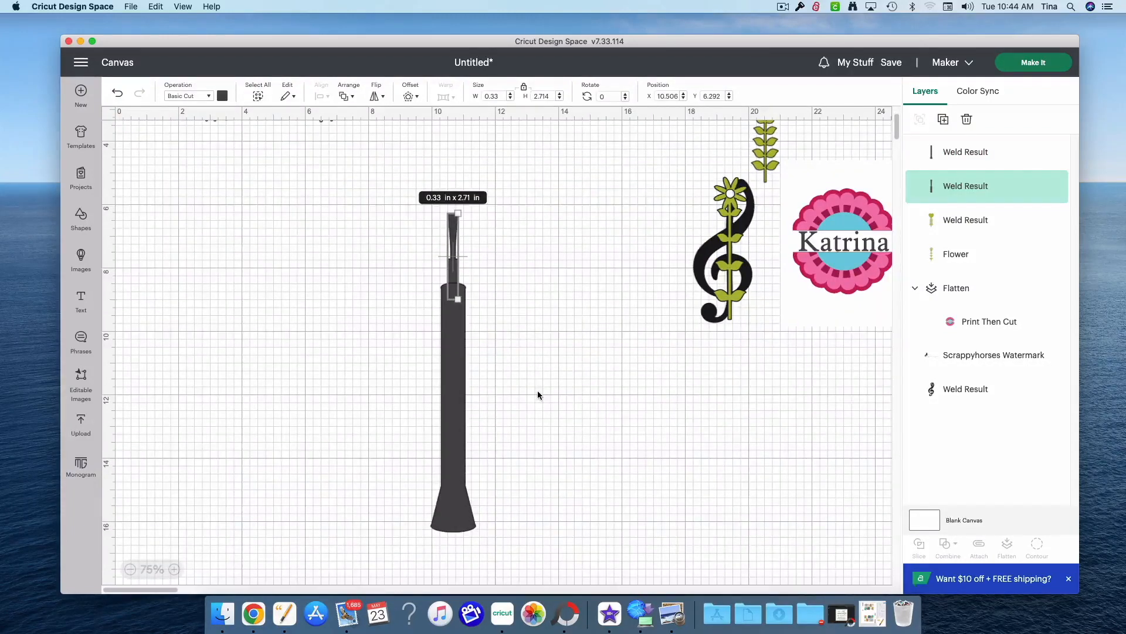
pyautogui.click(508, 416)
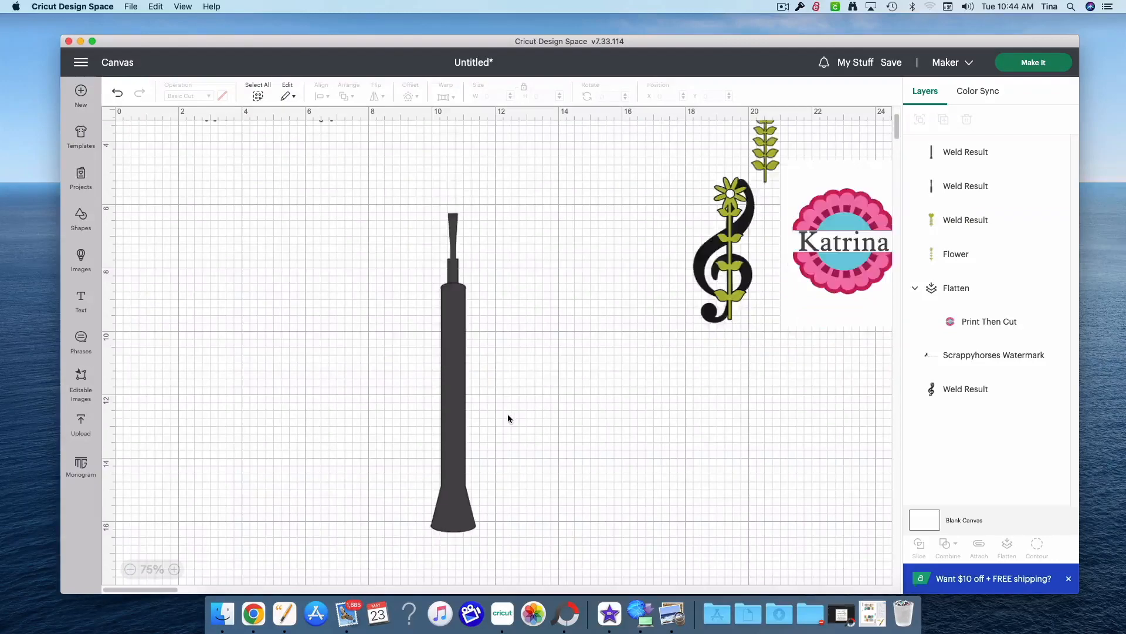
pyautogui.click(455, 271)
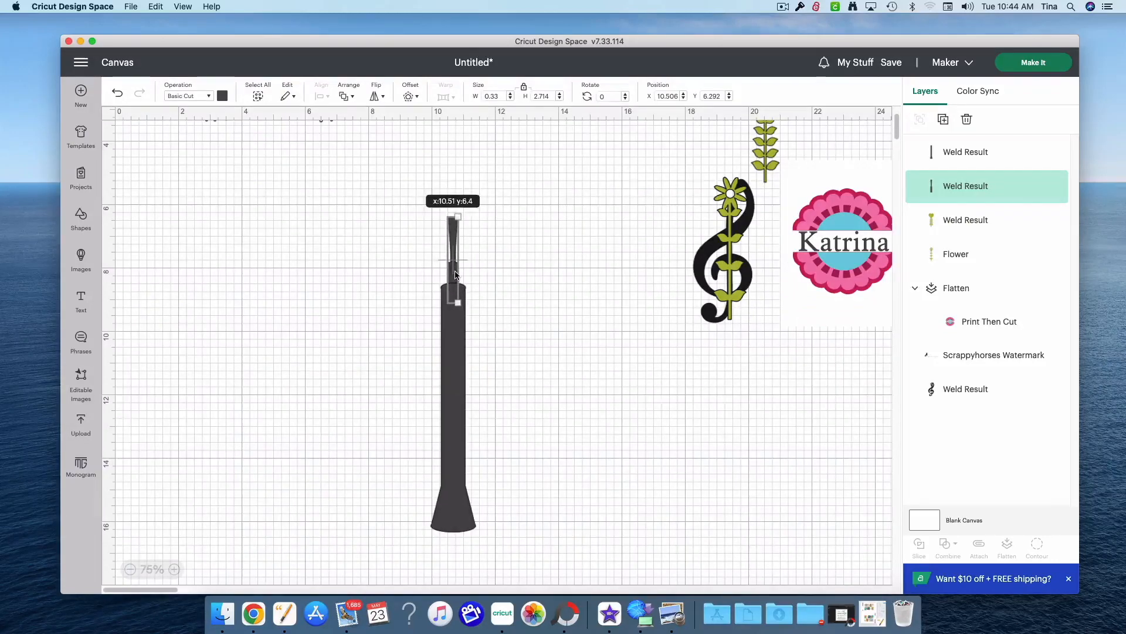
# Insert a circle and shrink it to about 0.33 inches.
pyautogui.click(84, 227)
pyautogui.click(183, 269)
pyautogui.moveTo(183, 189); pyautogui.dragTo(301, 337)
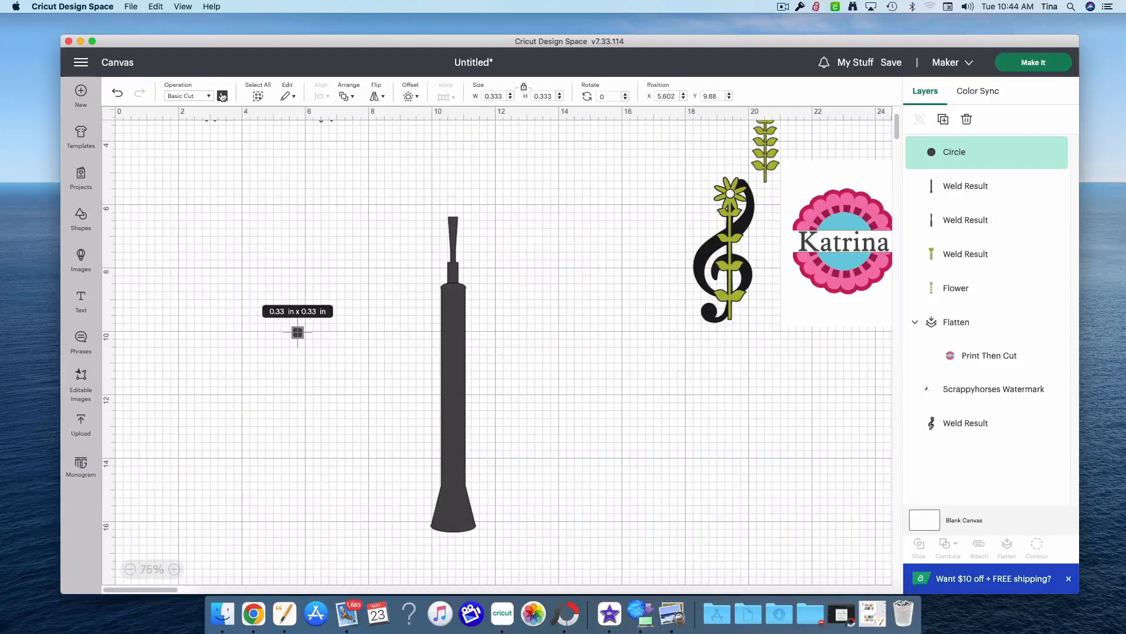
# Color the small circle white and place it on the bar a short distance below the mouthpiece.
pyautogui.click(221, 95)
pyautogui.click(264, 146)
pyautogui.moveTo(298, 332); pyautogui.dragTo(455, 328)
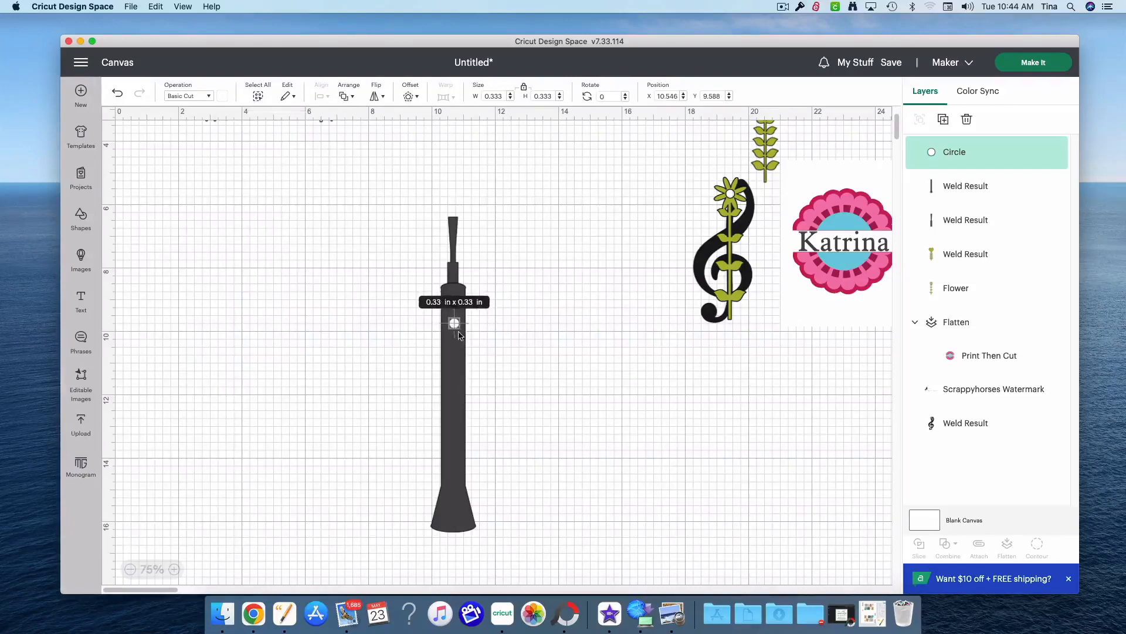
# Enlarge the circle, bar and mouthpiece together to about 1.98 by 13.95 inches.
pyautogui.moveTo(540, 387); pyautogui.dragTo(404, 233)
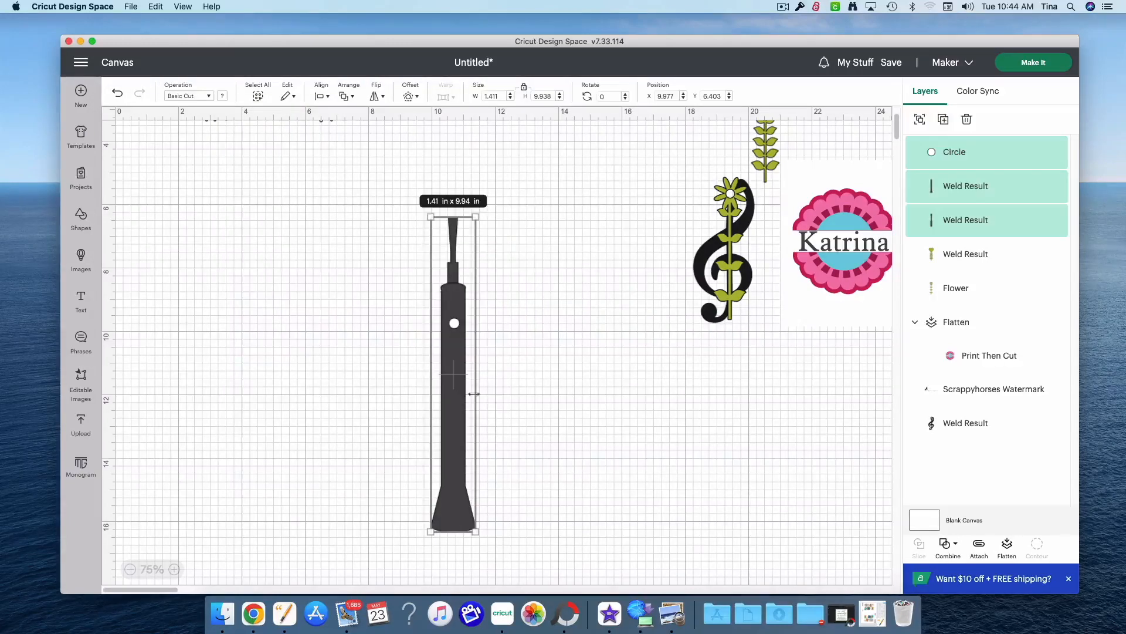
pyautogui.moveTo(477, 532); pyautogui.dragTo(509, 536)
pyautogui.scroll(-5, 572, 470)
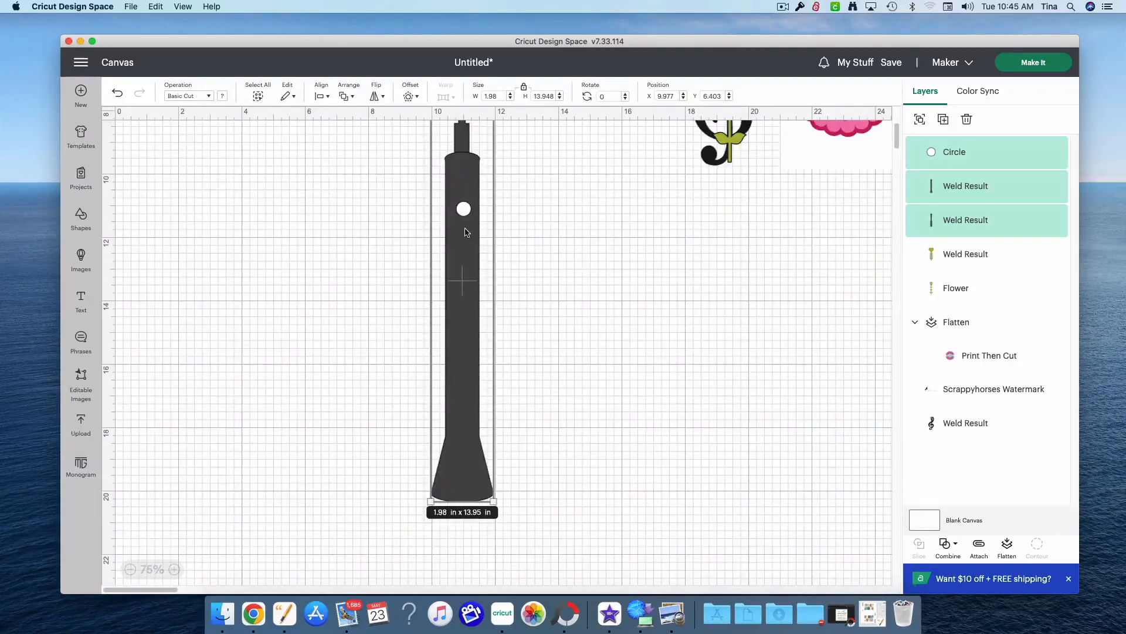
pyautogui.click(546, 250)
# Set the white circle's size to 0.4 by 0.4 inches.
pyautogui.click(465, 209)
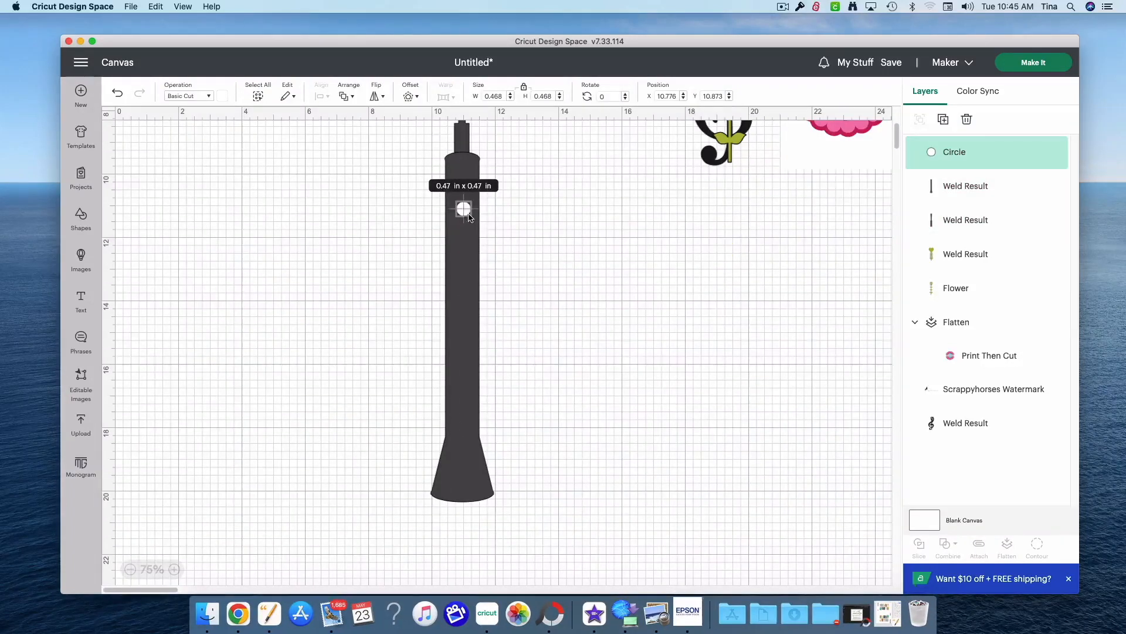
pyautogui.click(510, 99)
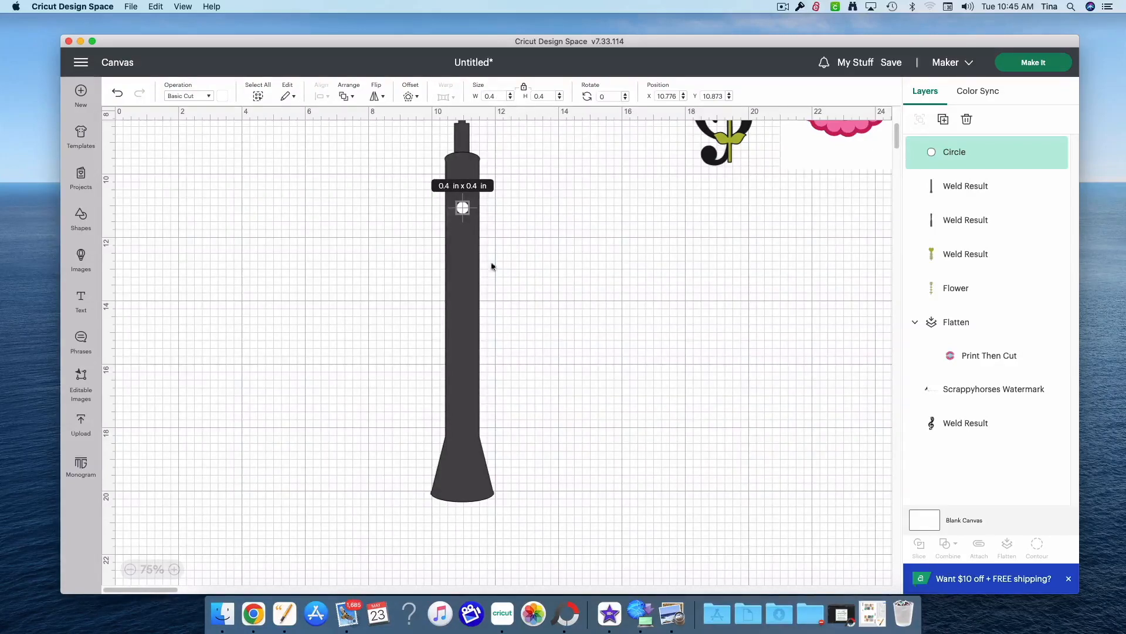
pyautogui.click(511, 99)
pyautogui.click(510, 94)
pyautogui.click(505, 243)
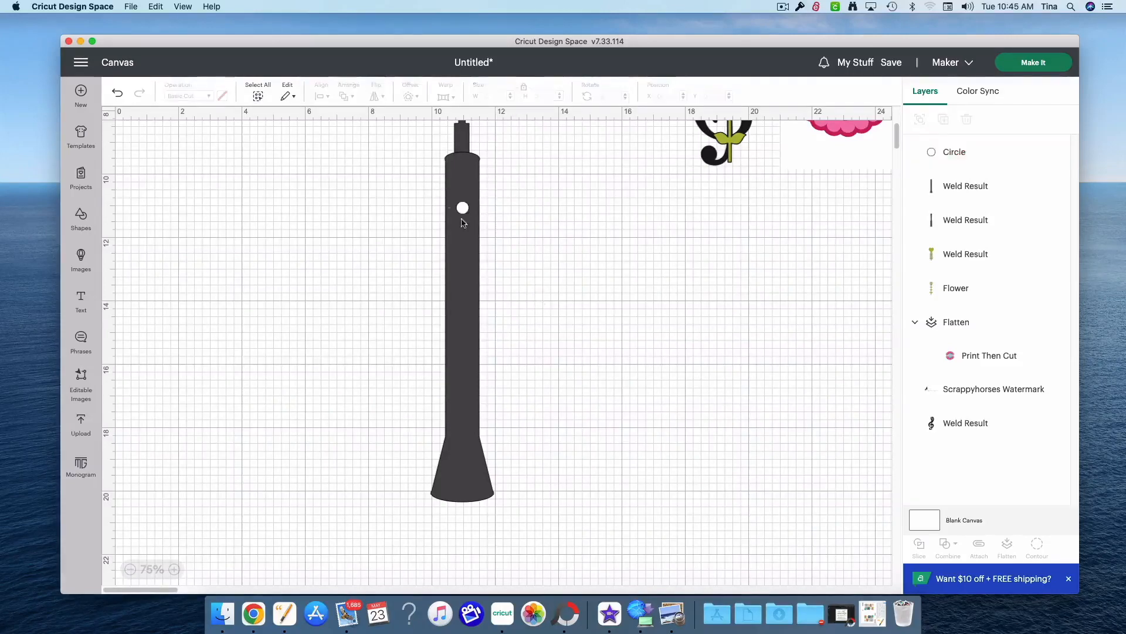
# Make five copies of the white circle and place them in a column down the bar as finger holes.
pyautogui.click(463, 210)
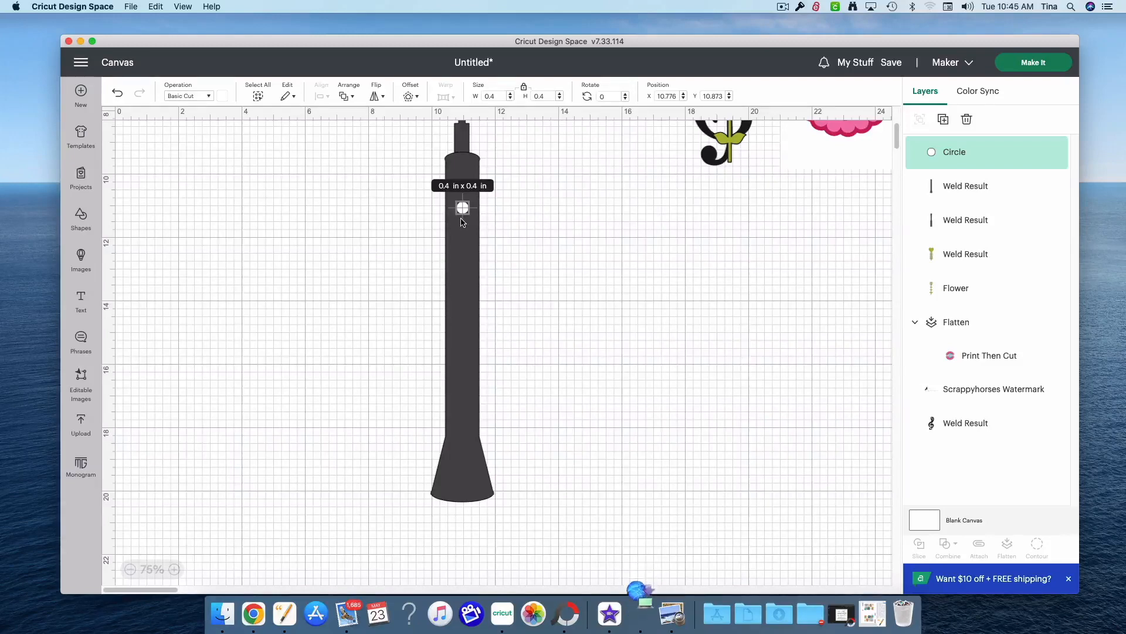
pyautogui.press('super+v')
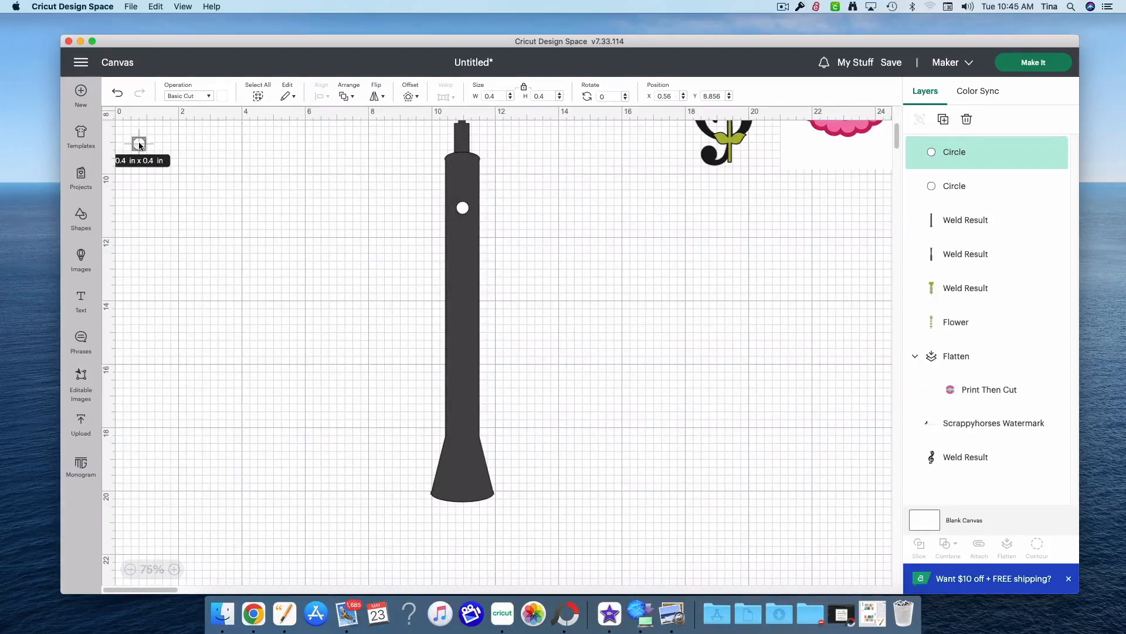
pyautogui.moveTo(138, 155); pyautogui.dragTo(462, 239)
pyautogui.press('super+v')
pyautogui.moveTo(162, 167); pyautogui.dragTo(462, 264)
pyautogui.press('super+v')
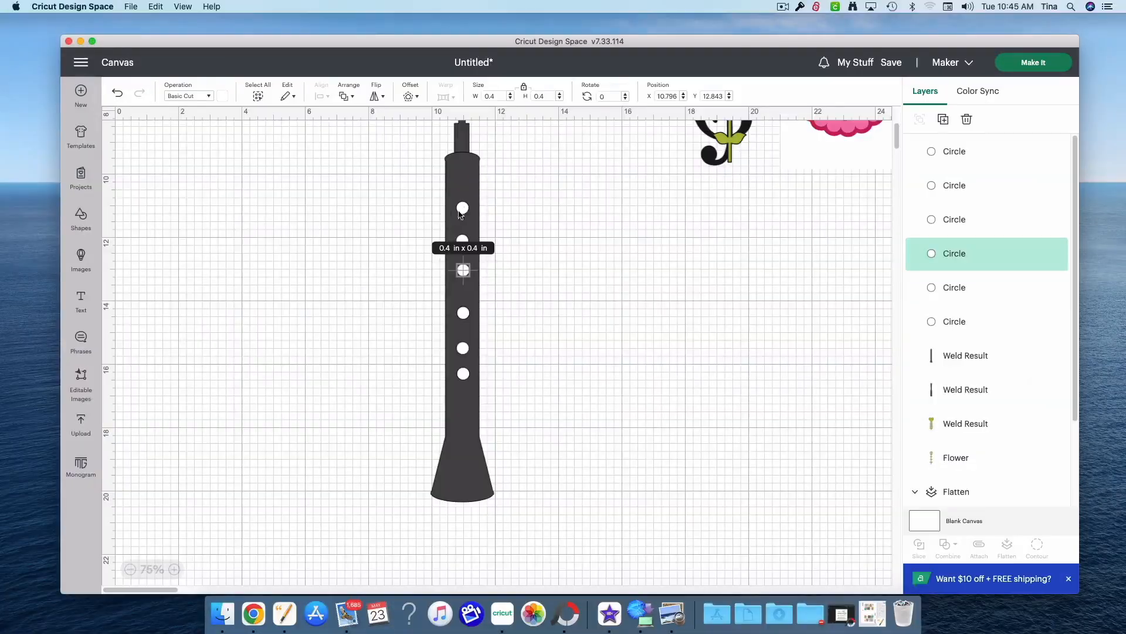
# Adjust the white circles' positions to refine their alignment and spacing along the bar in two groups of three.
pyautogui.moveTo(462, 212); pyautogui.dragTo(465, 216)
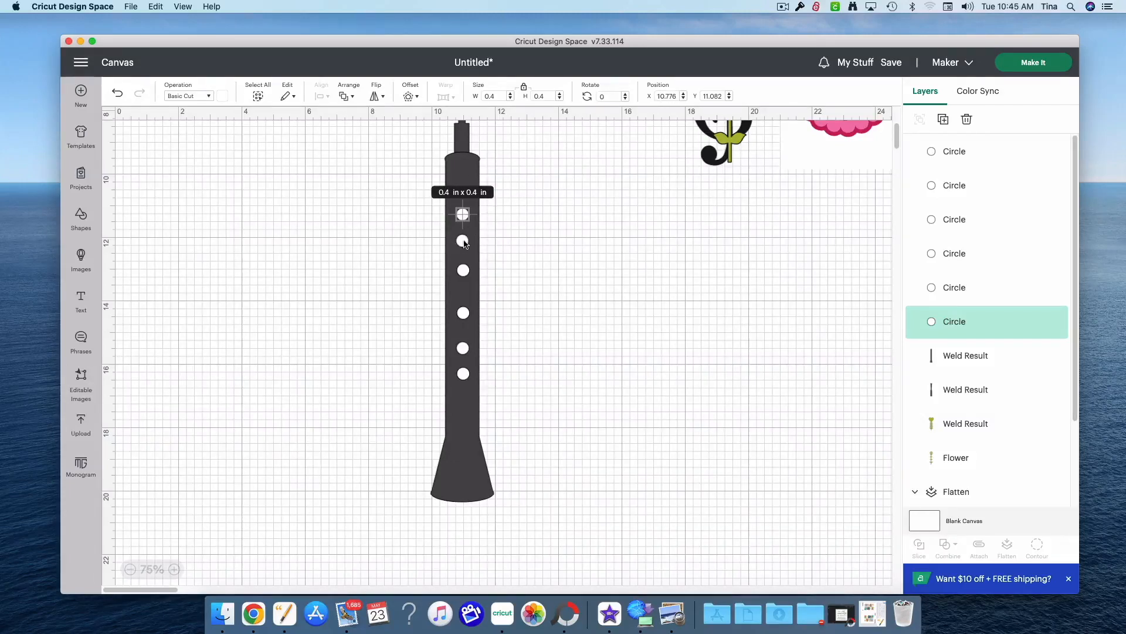
pyautogui.click(464, 241)
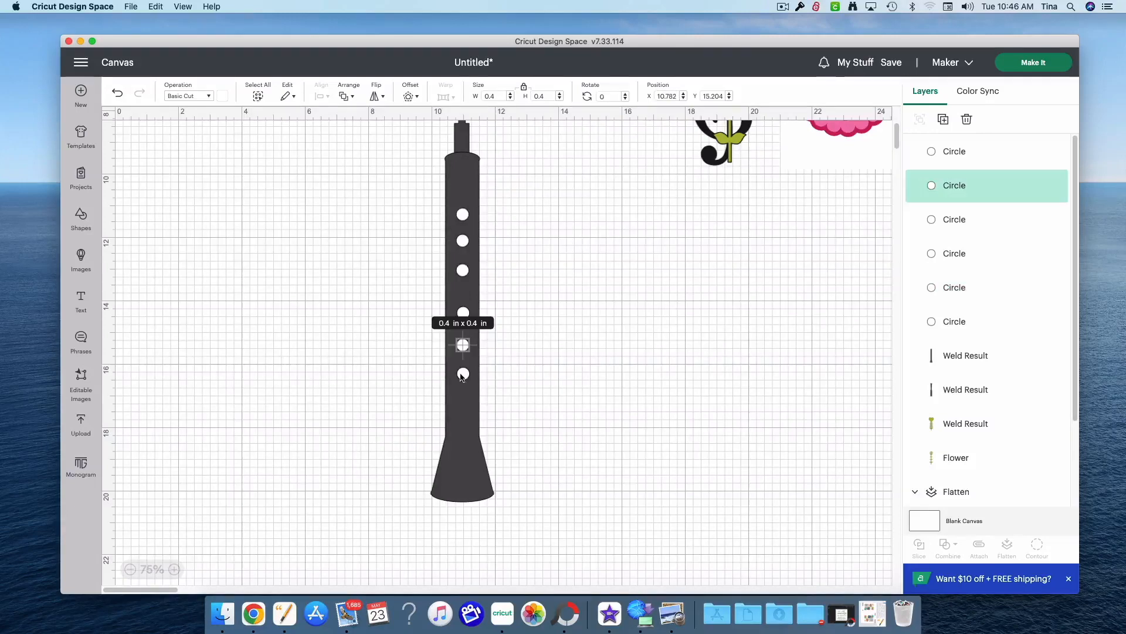
pyautogui.moveTo(461, 376); pyautogui.dragTo(462, 379)
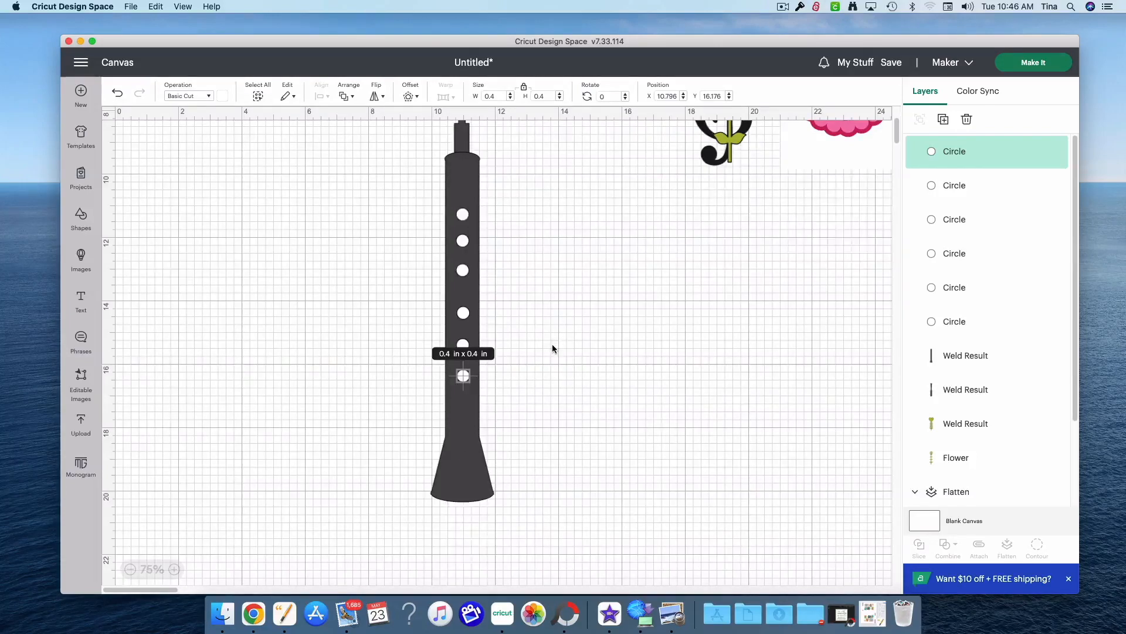
# Slice the lowest white circle out of the instrument's body to cut the first finger hole.
pyautogui.scroll(3, 482, 368)
pyautogui.scroll(-1, 499, 370)
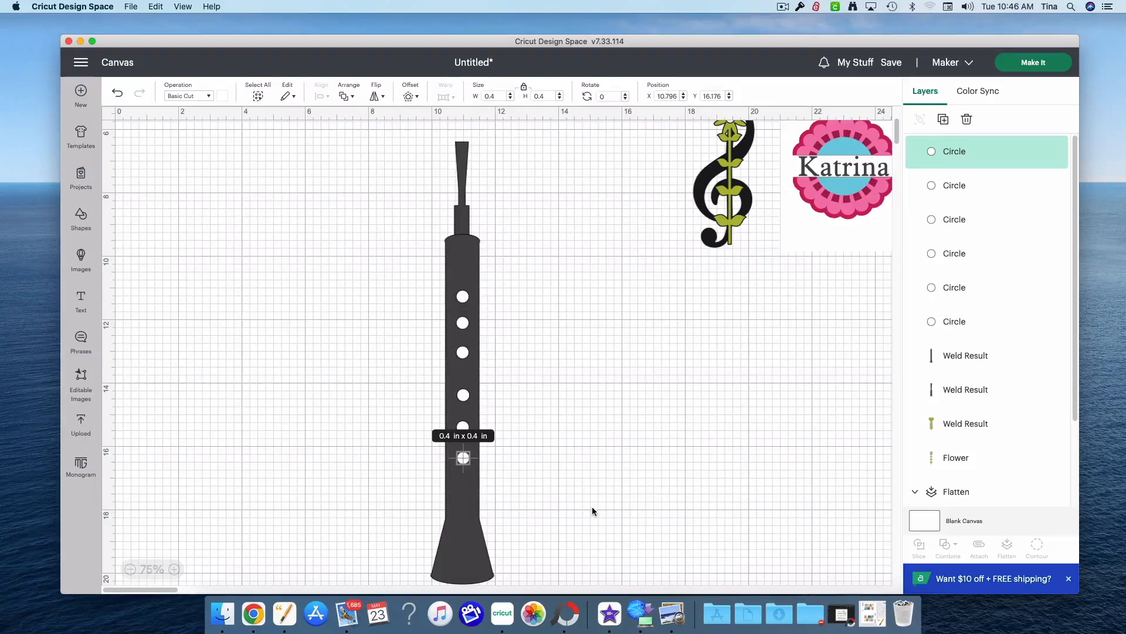
pyautogui.scroll(-1, 604, 486)
pyautogui.click(598, 446)
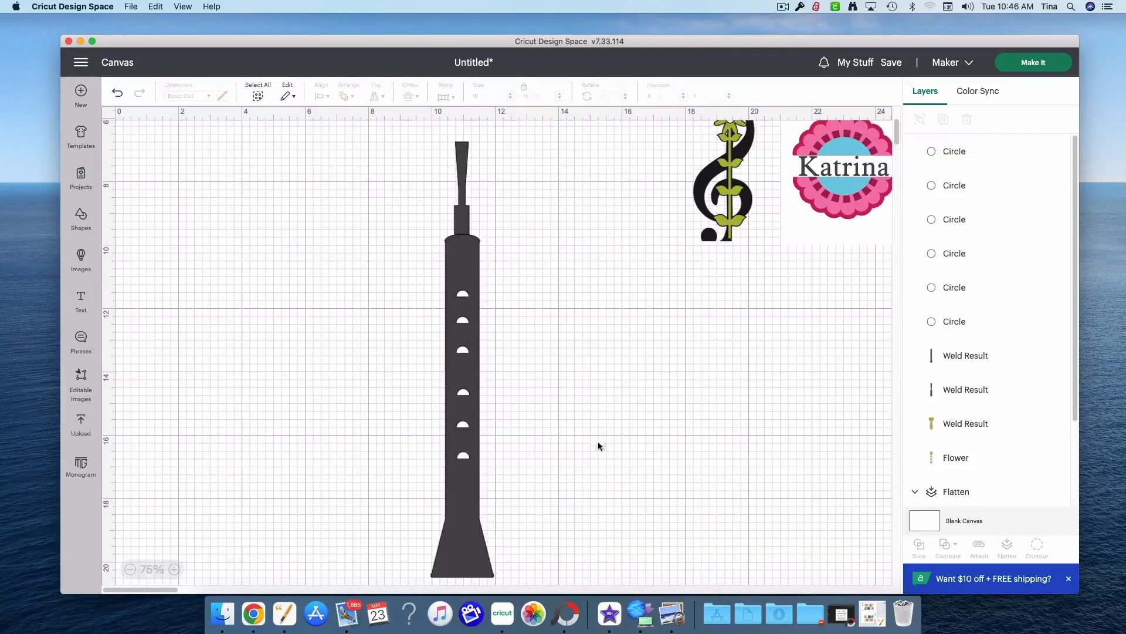
pyautogui.moveTo(349, 453); pyautogui.dragTo(509, 448)
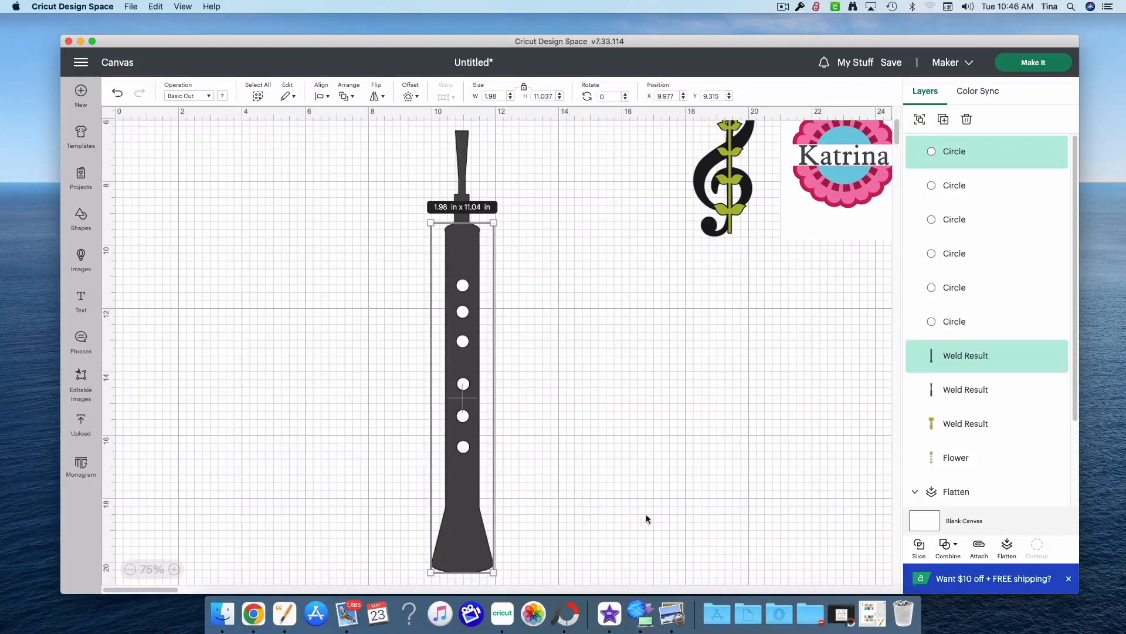
pyautogui.click(919, 552)
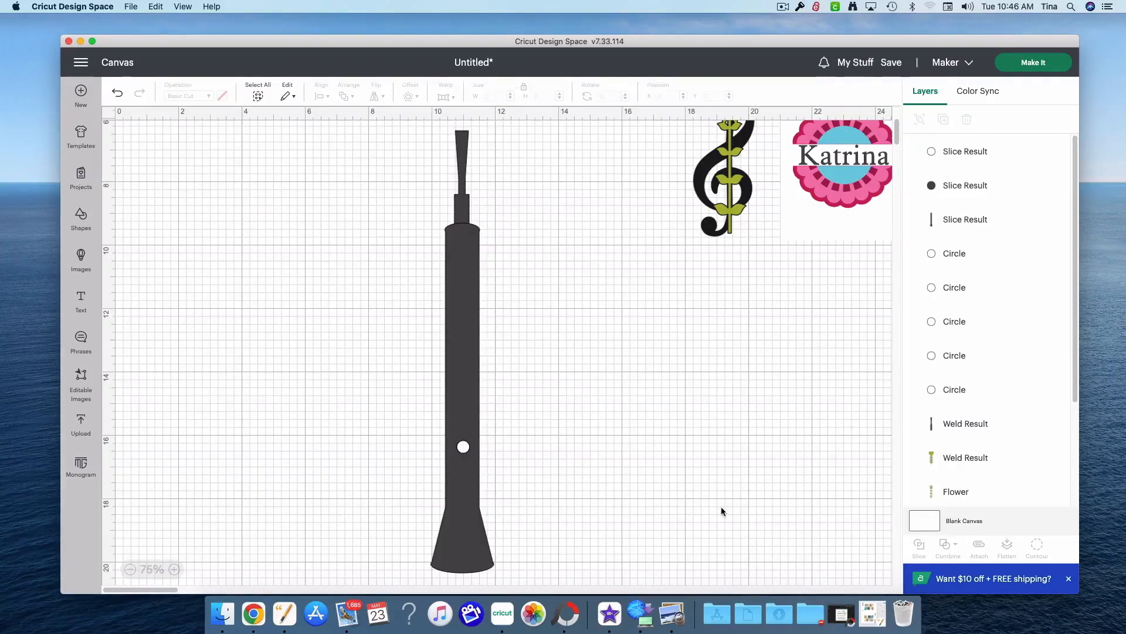
# Slice the remaining five white circles out of the instrument's body one at a time, working upward.
pyautogui.moveTo(402, 420); pyautogui.dragTo(496, 421)
pyautogui.click(919, 549)
pyautogui.moveTo(403, 389); pyautogui.dragTo(483, 391)
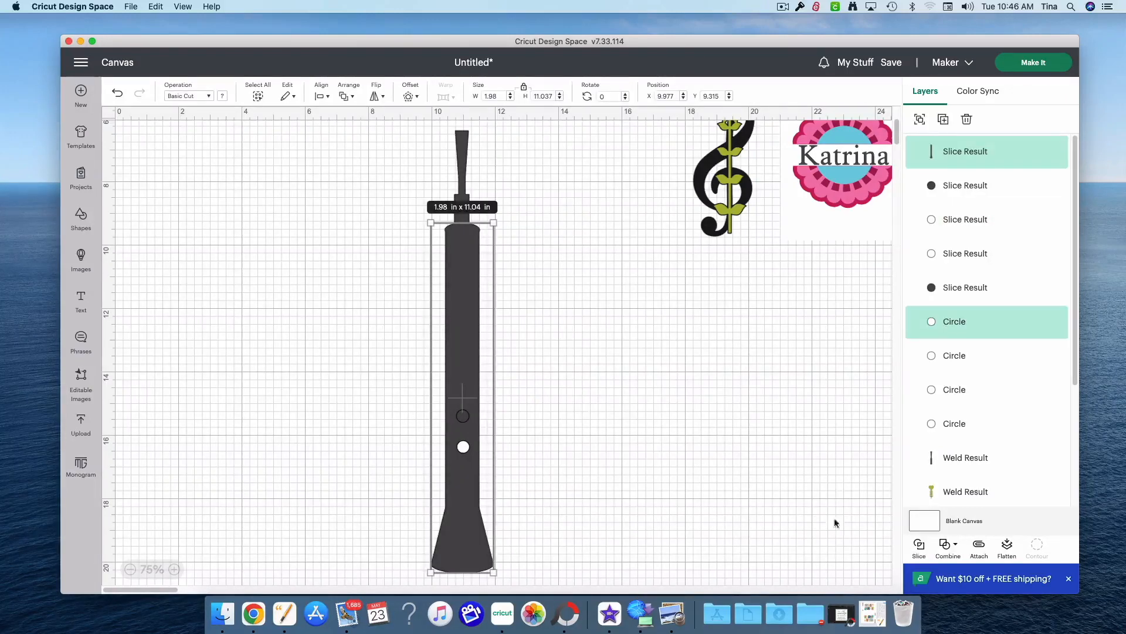
pyautogui.click(919, 546)
pyautogui.moveTo(415, 332); pyautogui.dragTo(511, 369)
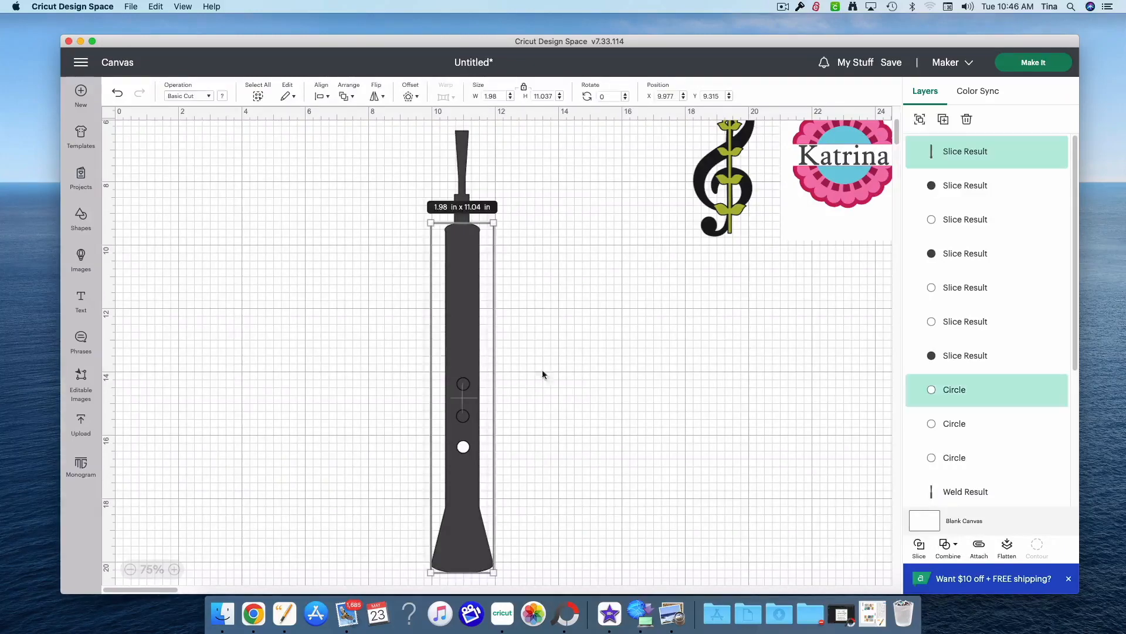
pyautogui.click(920, 551)
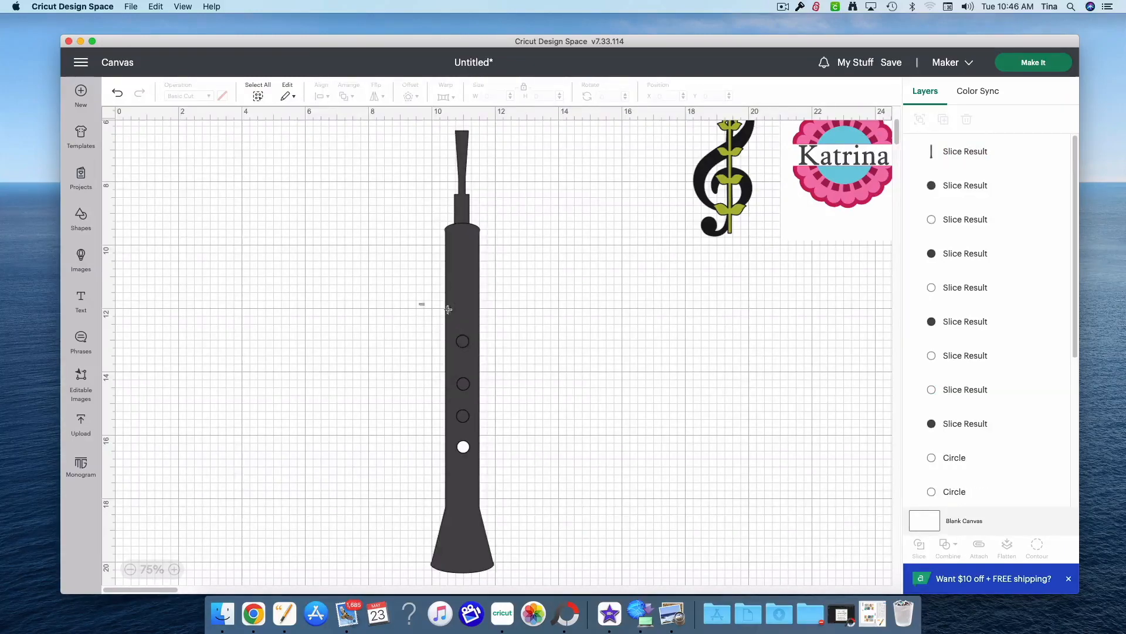
pyautogui.moveTo(422, 304); pyautogui.dragTo(464, 323)
pyautogui.click(919, 549)
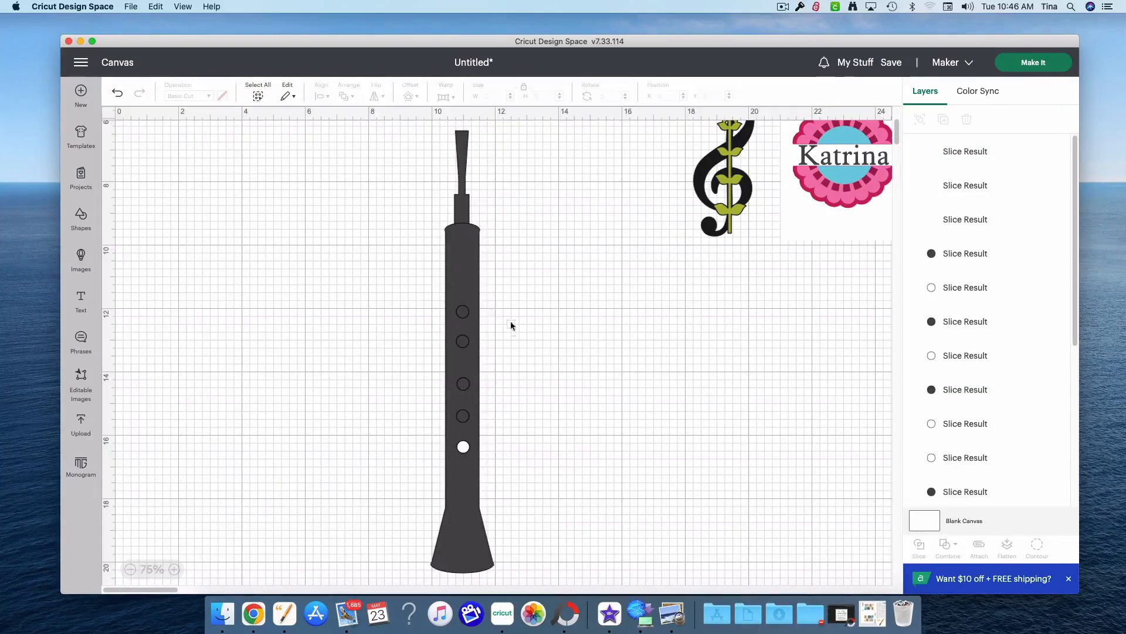
pyautogui.moveTo(415, 276); pyautogui.dragTo(496, 285)
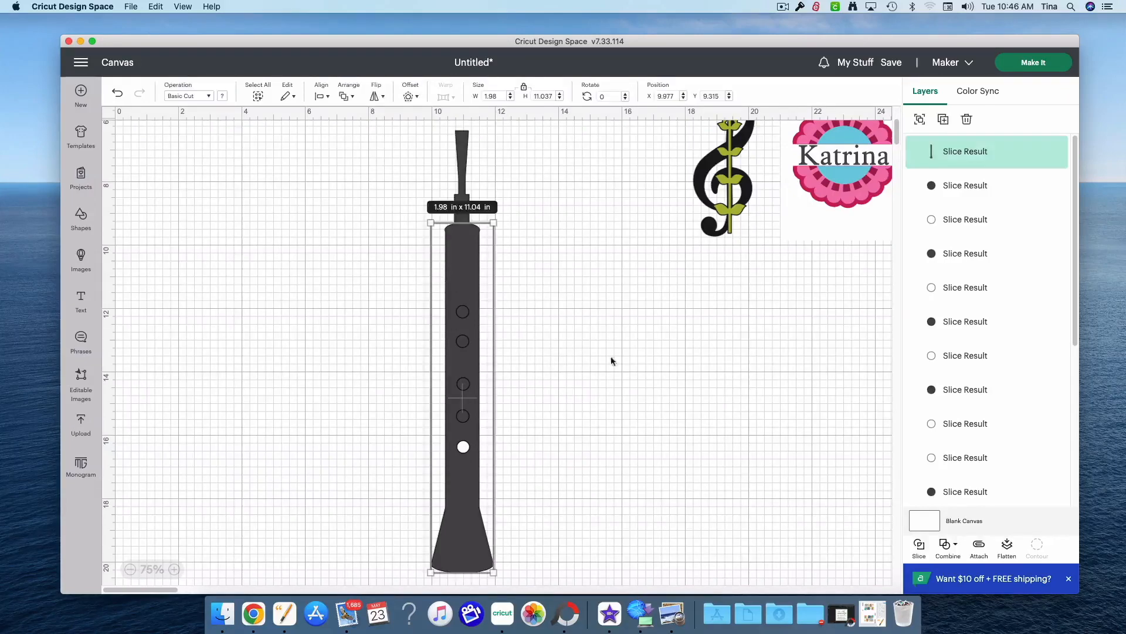
pyautogui.click(920, 546)
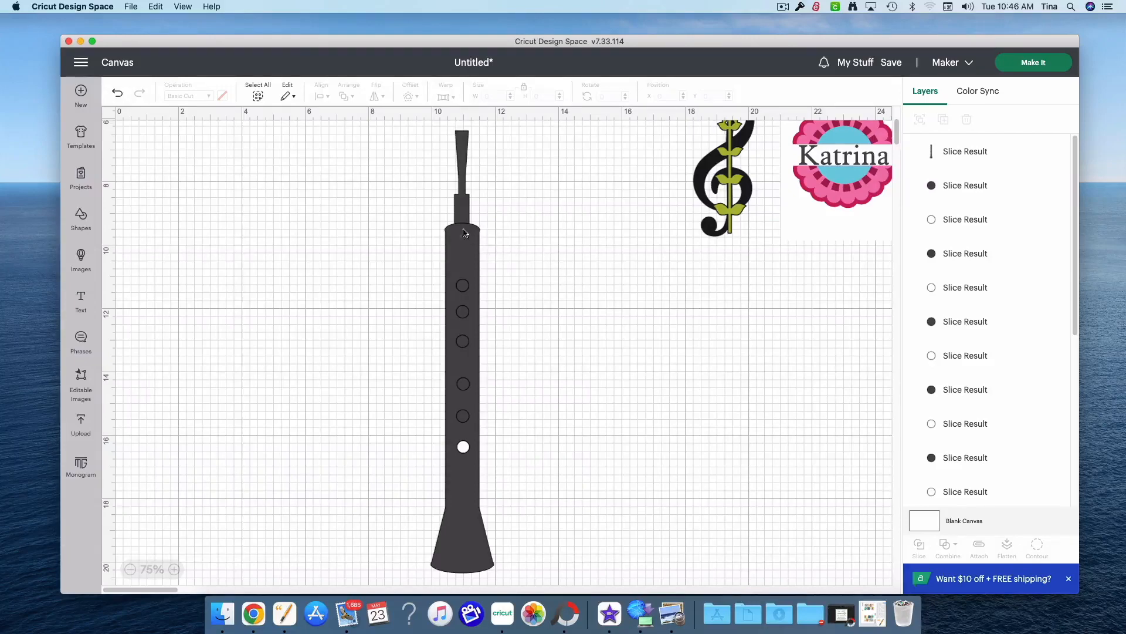
# Move the sliced instrument clear of its cut-out circles and weld its body and mouthpiece together.
pyautogui.moveTo(436, 185); pyautogui.dragTo(369, 242)
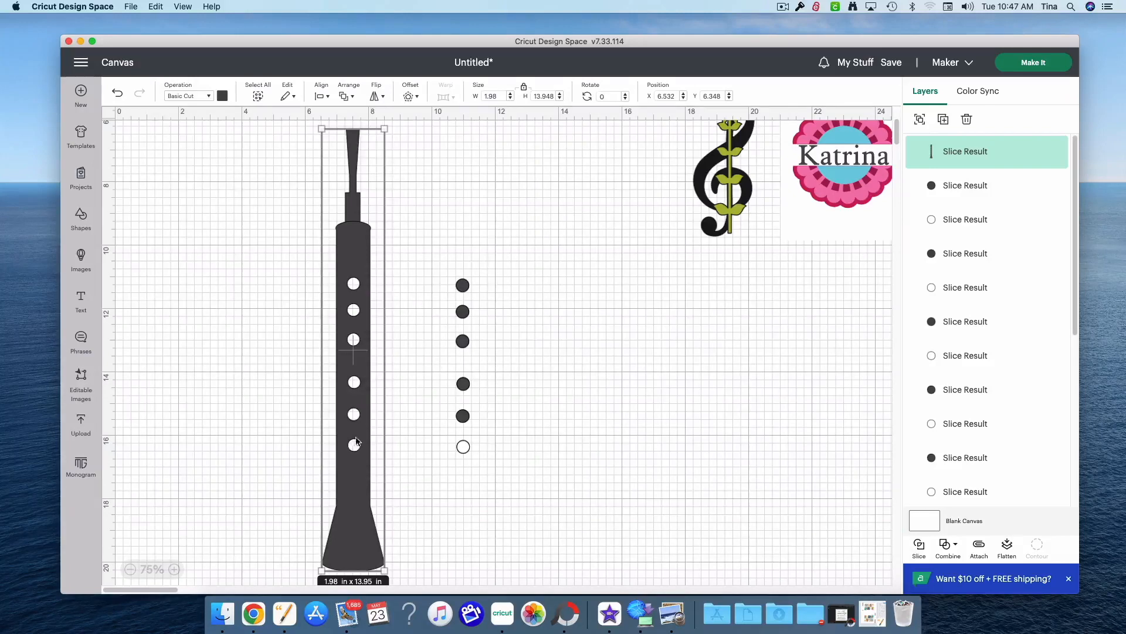
pyautogui.moveTo(300, 192); pyautogui.dragTo(380, 265)
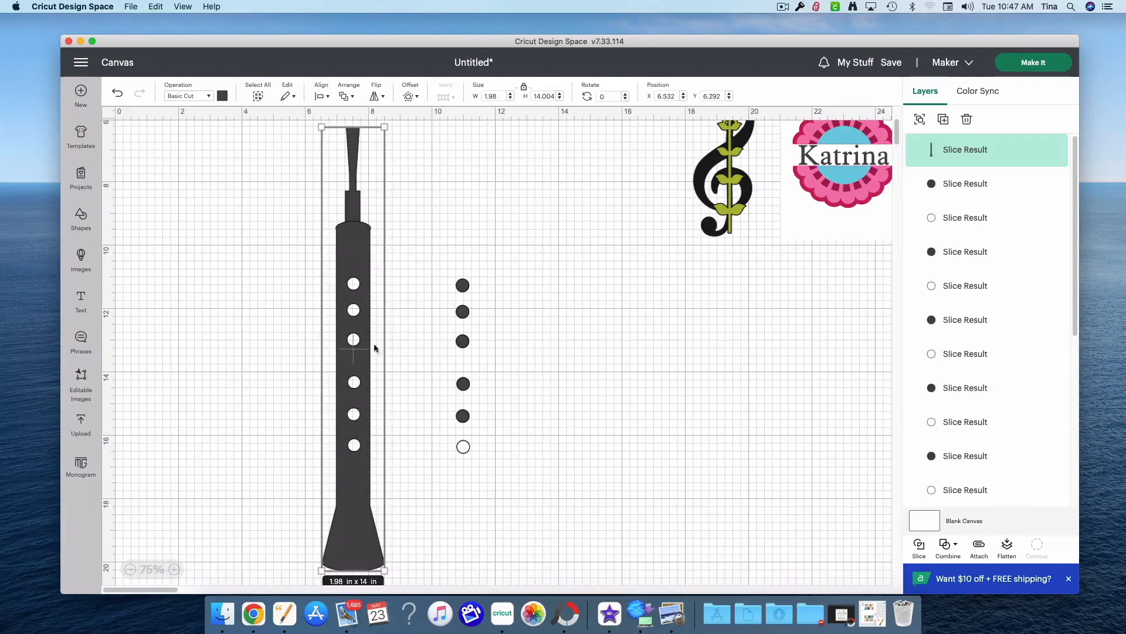
pyautogui.click(948, 551)
pyautogui.click(960, 424)
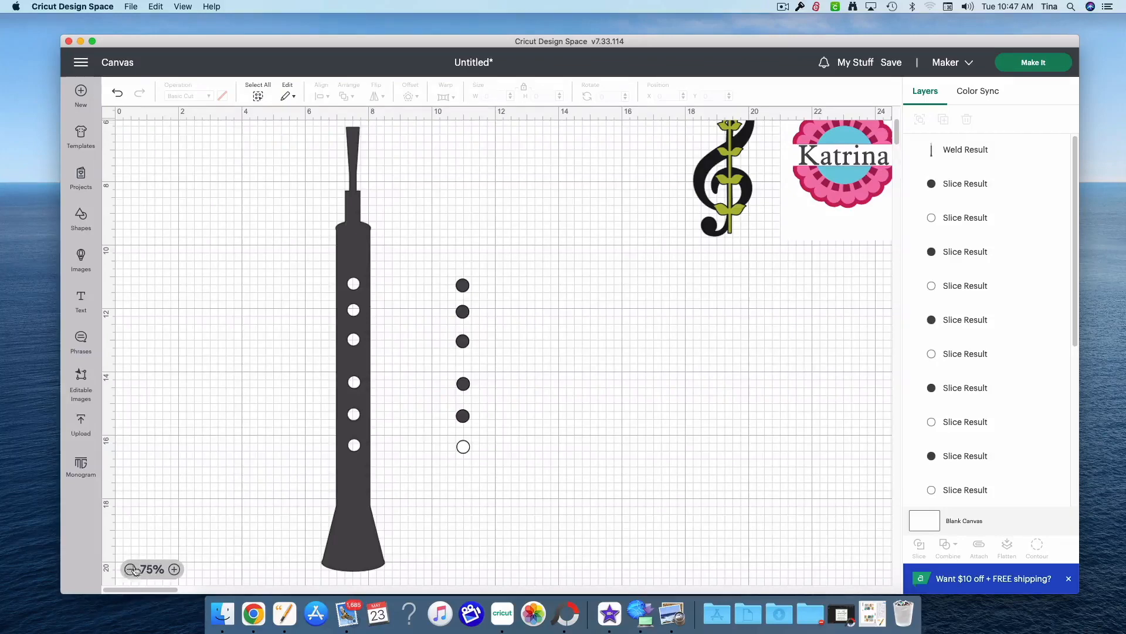
# Delete the leftover slice circles and move the welded instrument up below the watermark.
pyautogui.scroll(1, 555, 457)
pyautogui.scroll(3, 611, 391)
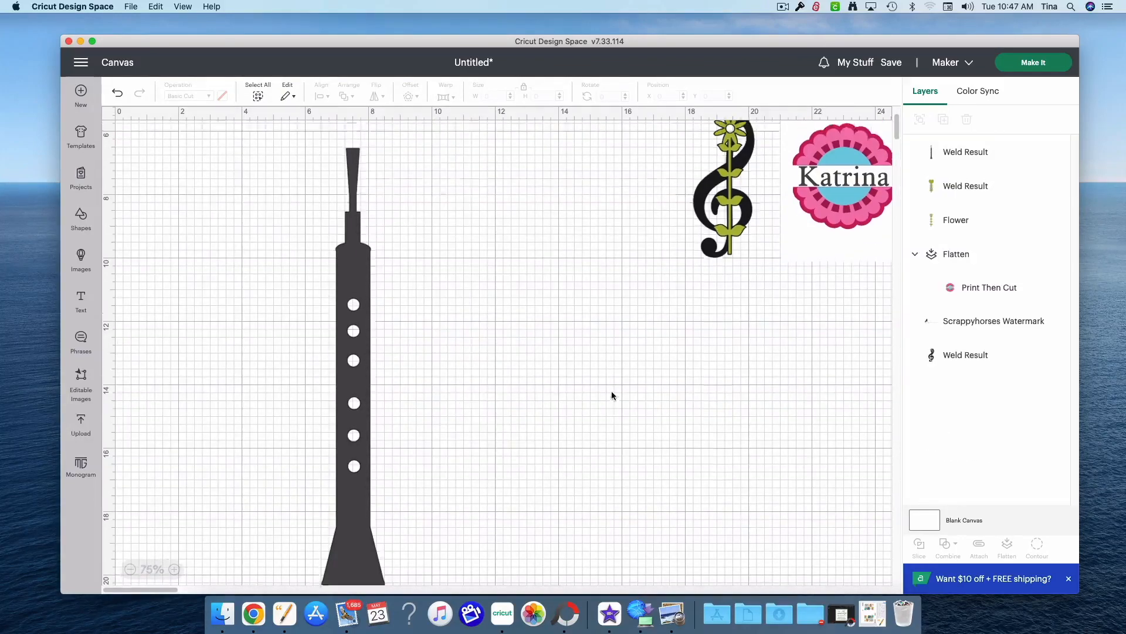
pyautogui.moveTo(350, 468); pyautogui.dragTo(269, 369)
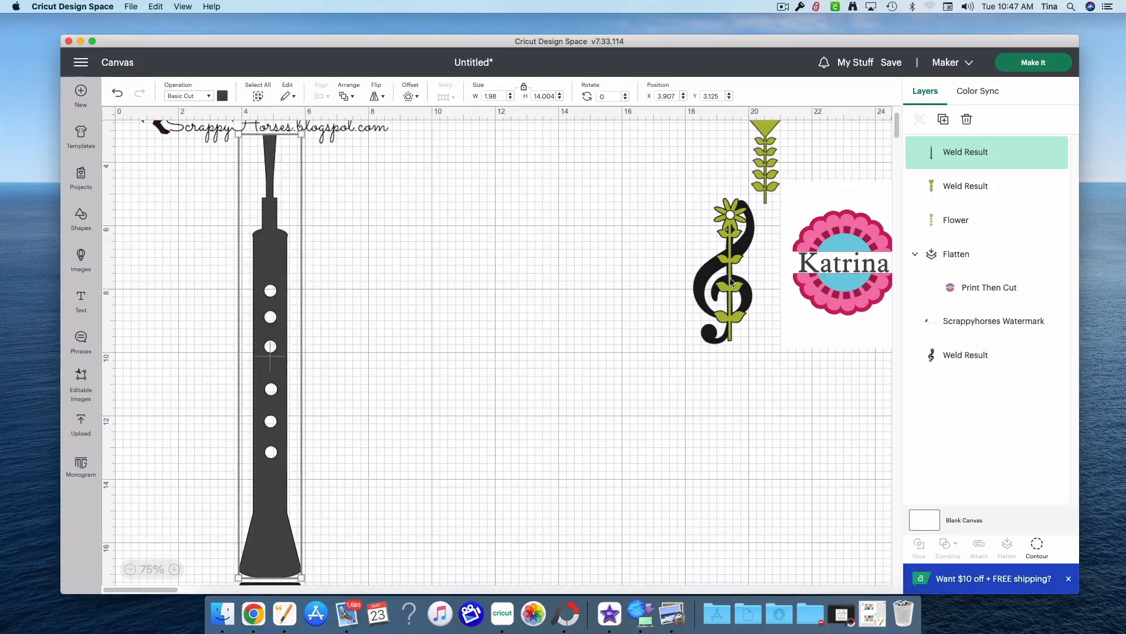
# Move the treble clef and its flower beside the instrument and enlarge them together to about 3.06 by 7.34 inches.
pyautogui.click(730, 280)
pyautogui.moveTo(623, 277); pyautogui.dragTo(460, 328)
pyautogui.moveTo(484, 370); pyautogui.dragTo(521, 409)
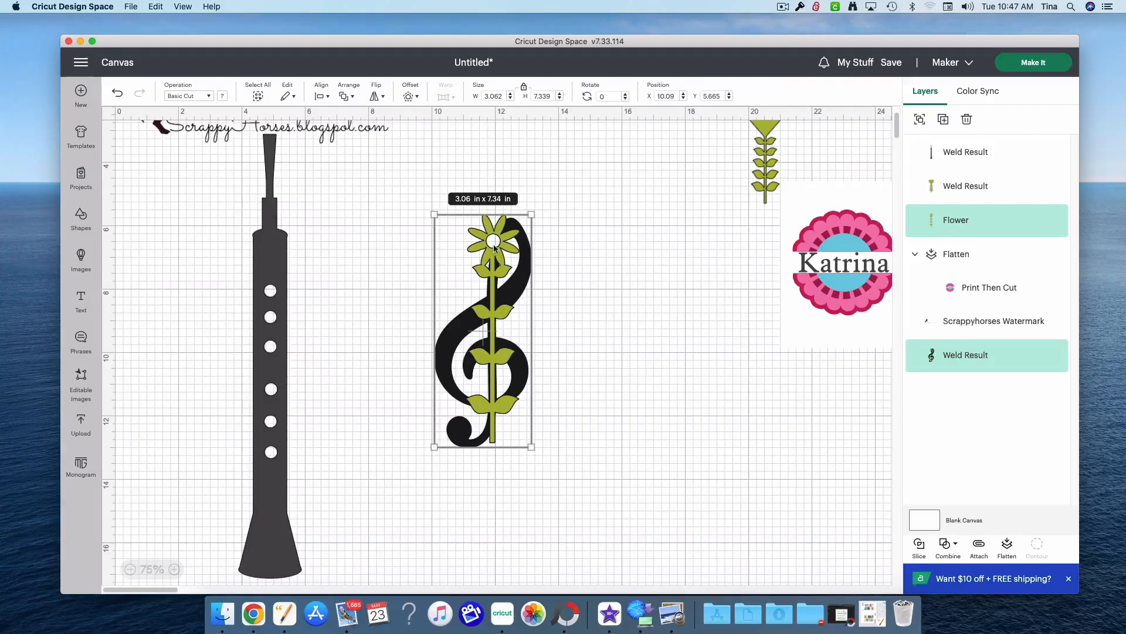
# Place the heart flower beside the treble clef at about 1.77 by 4.7 inches, with the flattened name card below it.
pyautogui.moveTo(765, 171); pyautogui.dragTo(605, 247)
pyautogui.moveTo(626, 288); pyautogui.dragTo(641, 323)
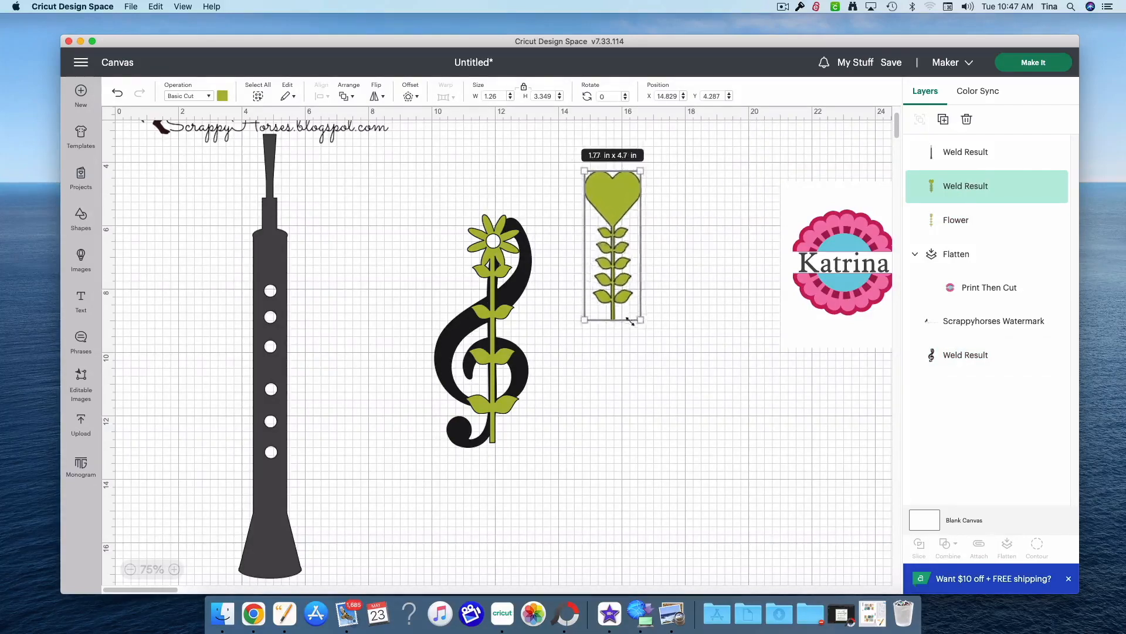
pyautogui.moveTo(733, 254); pyautogui.dragTo(640, 487)
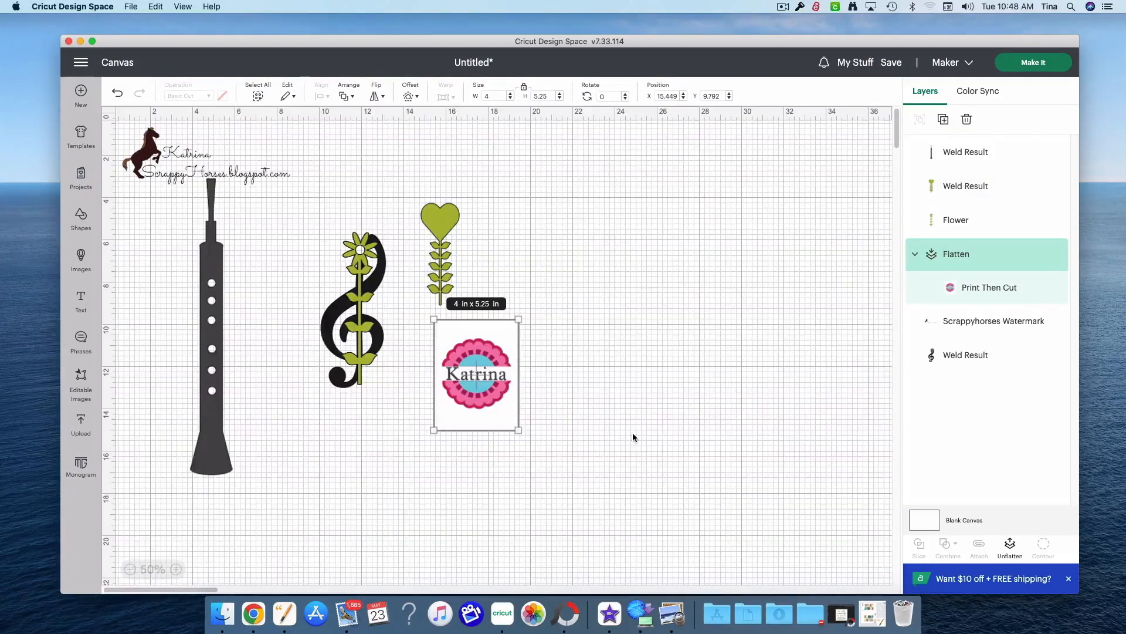